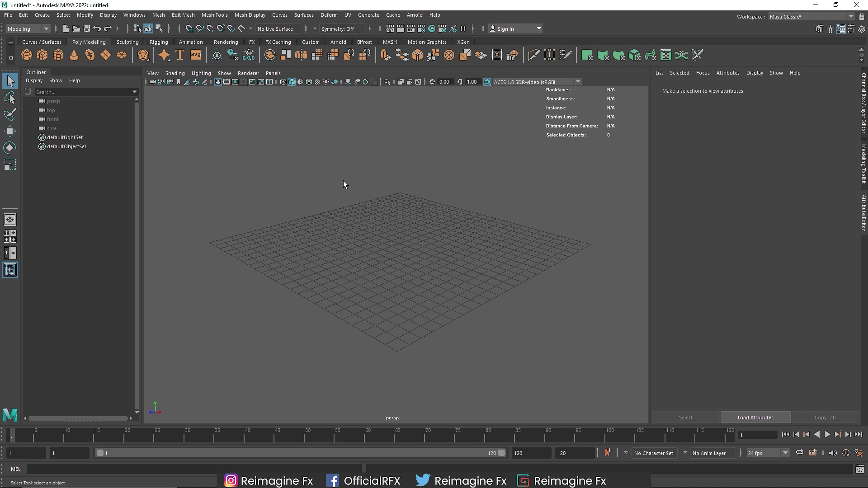
Step: Switch to the FX menu set and create an nParticle emitter at the origin
left_click(34, 28)
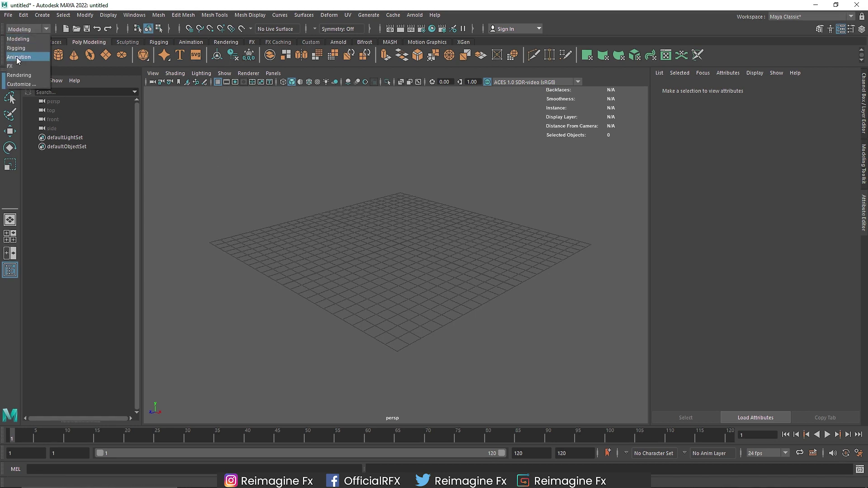
left_click(18, 67)
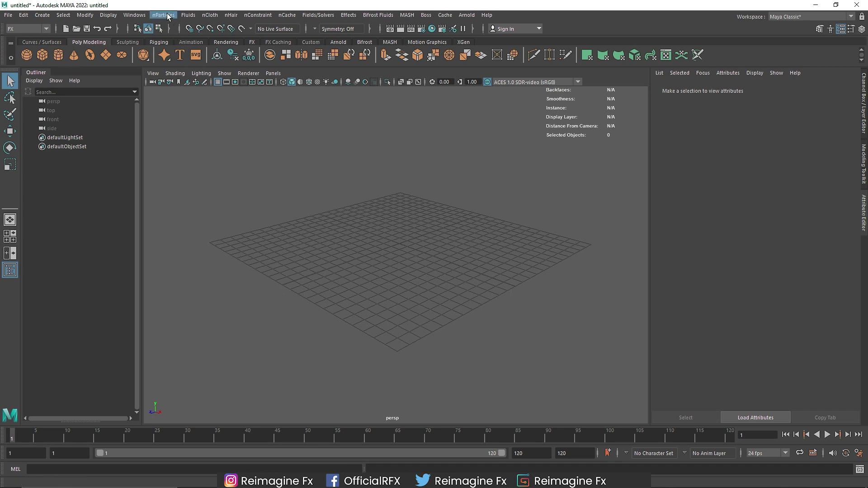
left_click(163, 15)
left_click(197, 131)
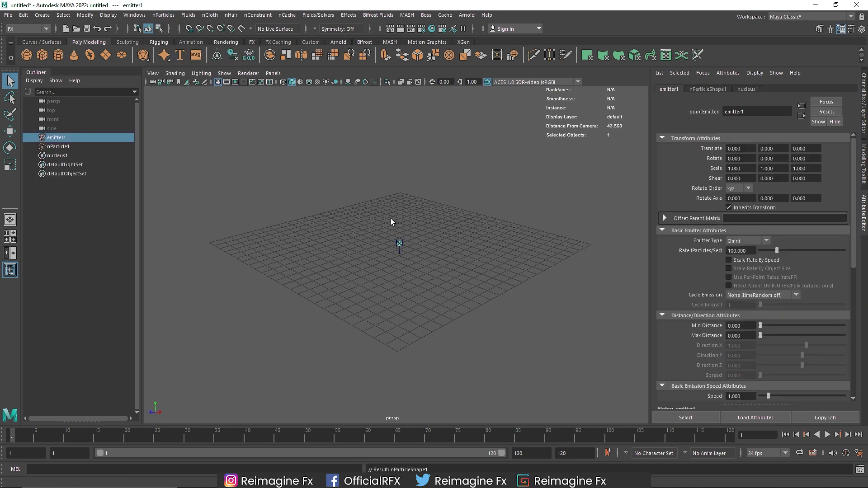
Step: Raise the emitter above the grid to a Y translation of about 12.8
left_click_drag(391, 218, 435, 235, "alt")
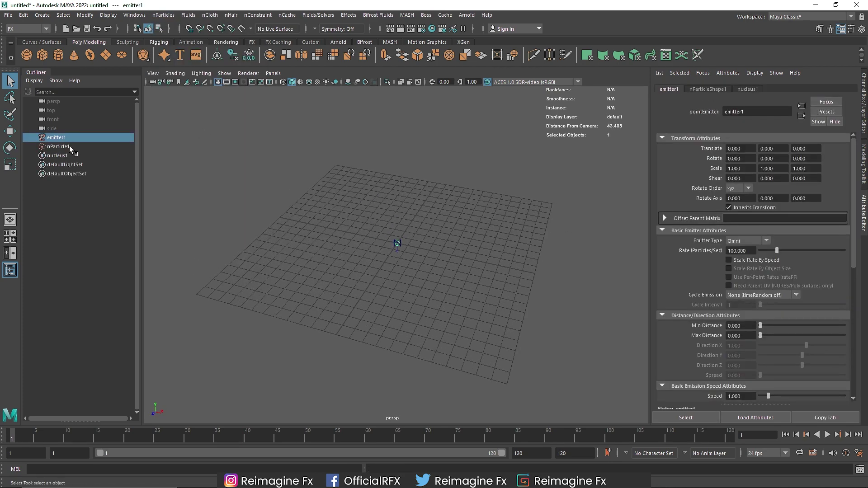
left_click(70, 145)
left_click(64, 156)
left_click(67, 138)
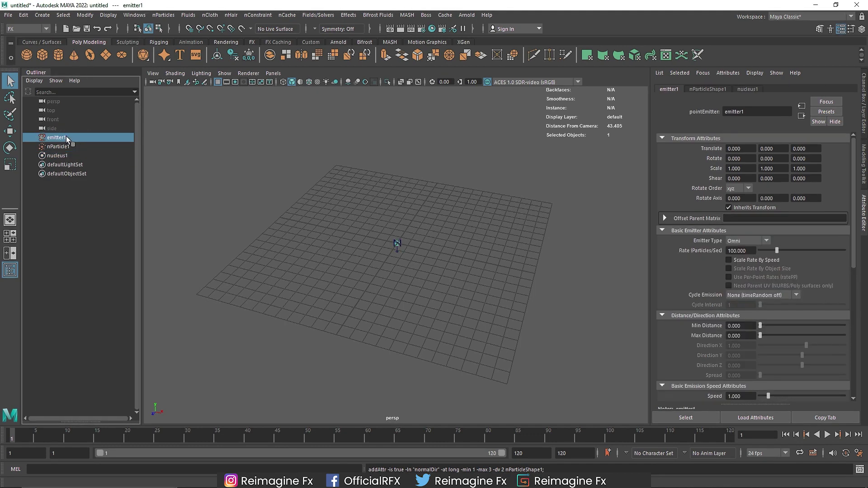
key("w")
left_click_drag(398, 233, 399, 136)
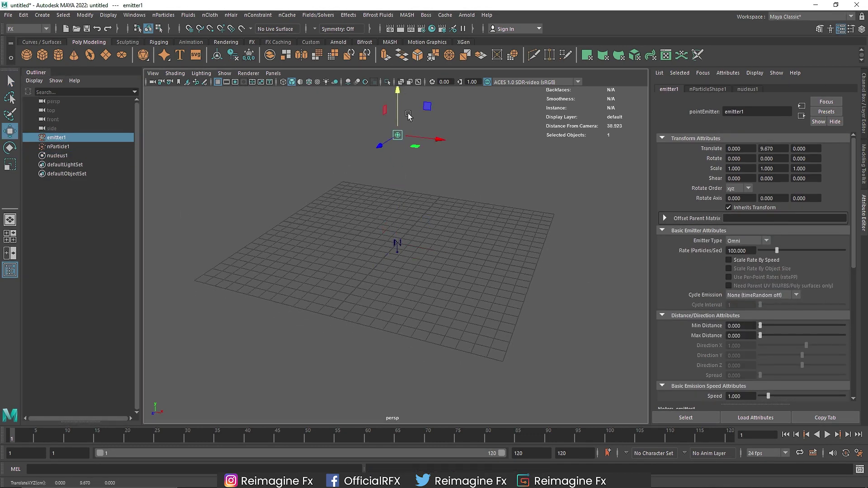
middle_click_drag(399, 136, 382, 203, "alt")
left_click_drag(382, 203, 384, 224)
scroll(383, 224, "down", 2)
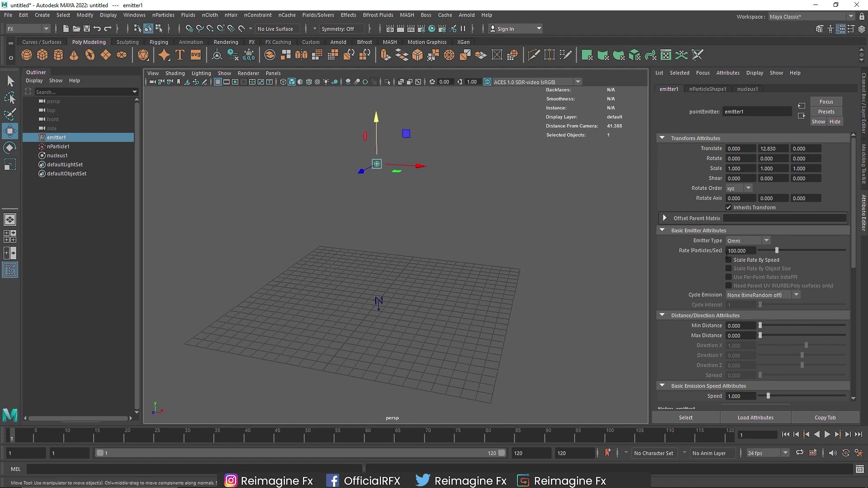
Step: Set the emitter's rate to 200 particles per second
left_click(731, 251)
left_click(827, 434)
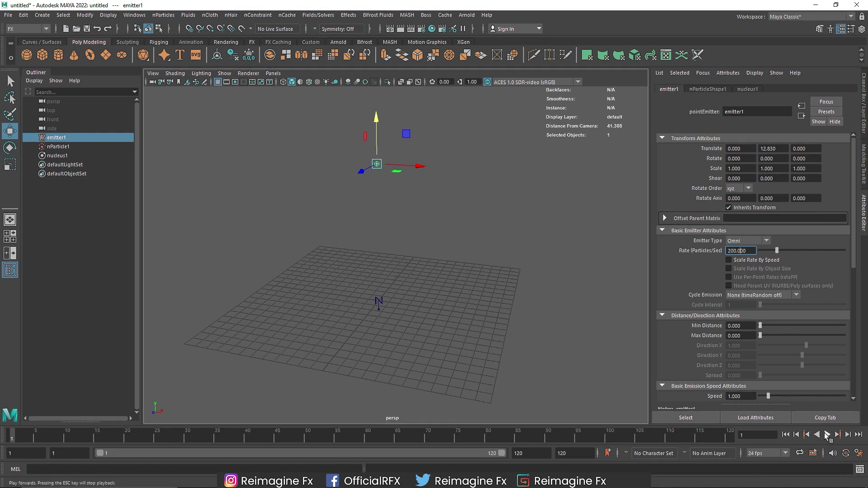
left_click(827, 434)
left_click(786, 435)
type("200")
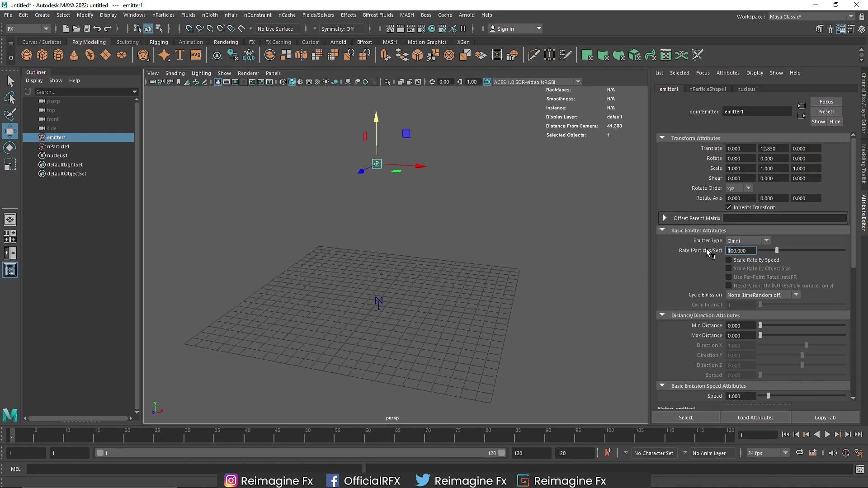
key("Return")
Step: Expand the nParticle shape's collision attributes, play the simulation to examine the falling particles, and rewind to the first frame
left_click(702, 88)
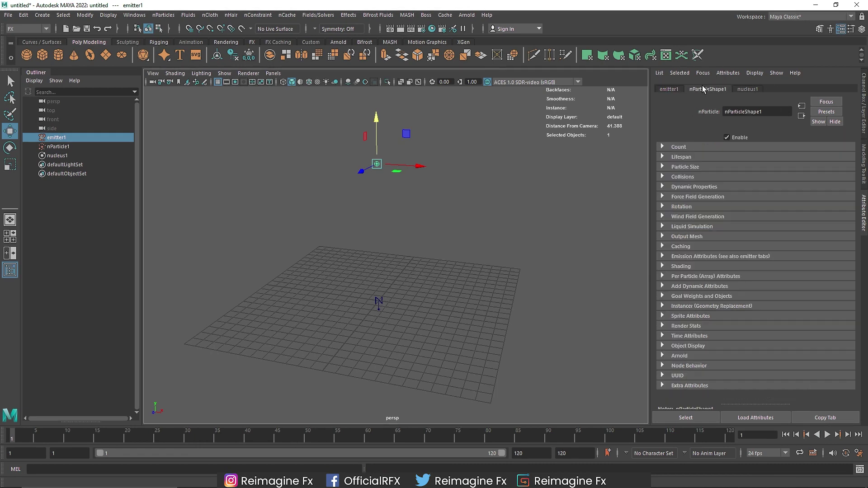
left_click(696, 177)
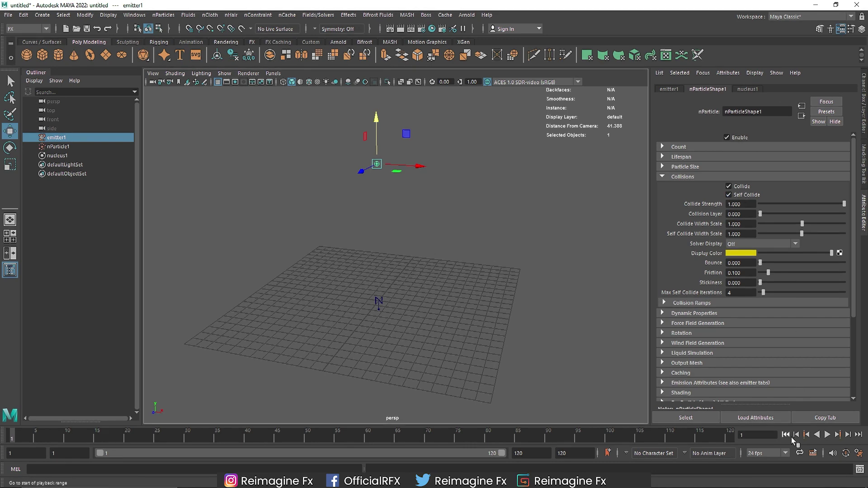
left_click(827, 435)
left_click(827, 435)
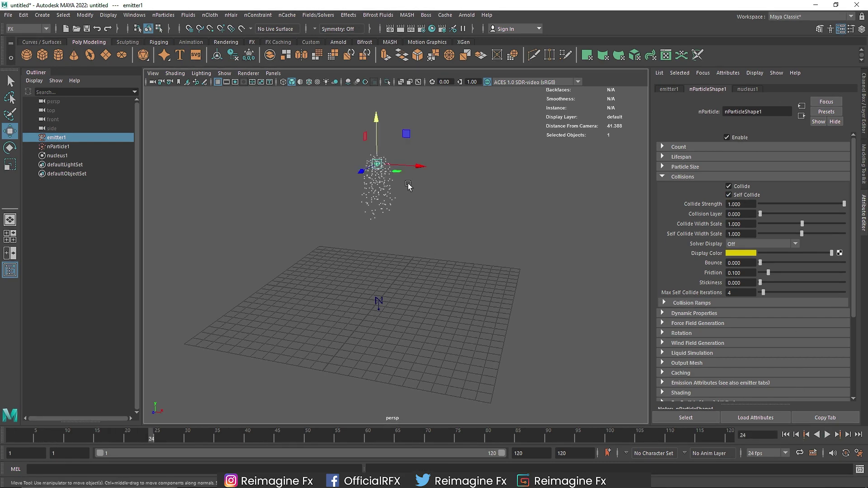
scroll(397, 168, "up", 3)
scroll(397, 166, "up", 1)
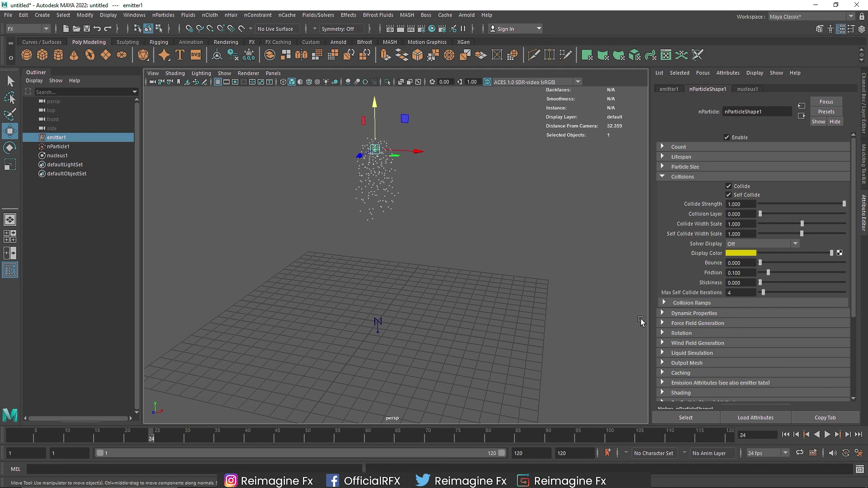
left_click(830, 436)
left_click(827, 435)
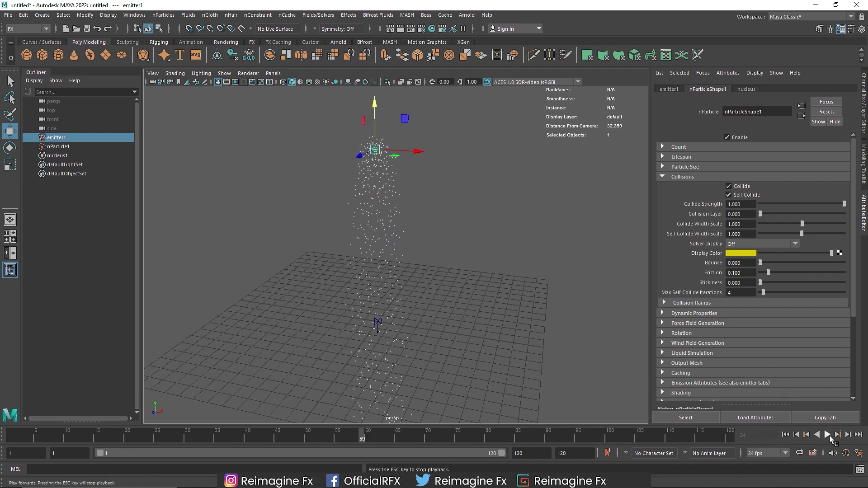
left_click(785, 434)
Step: Set a key on the emitter's rate of 200 particles per second at frame 5
left_click(746, 89)
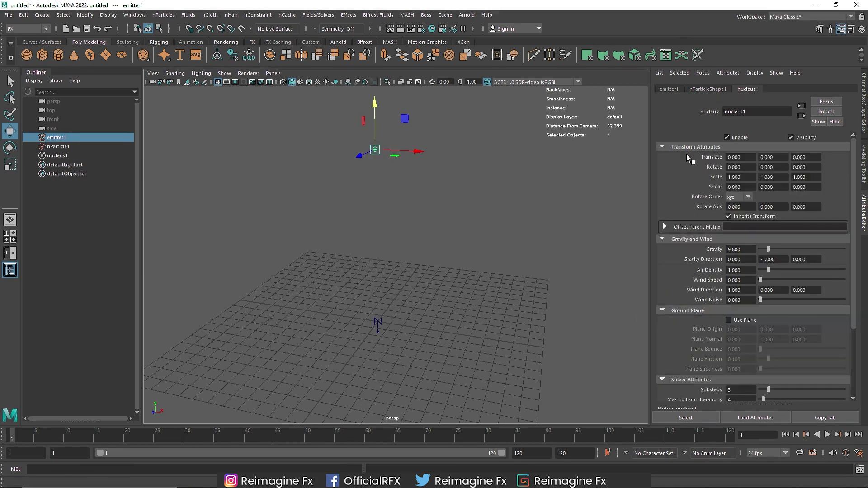
left_click(36, 436)
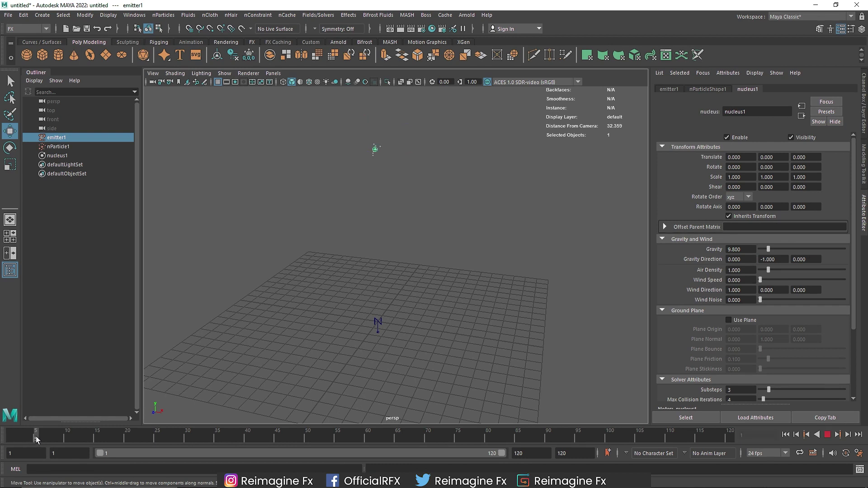
left_click(664, 90)
right_click(737, 251)
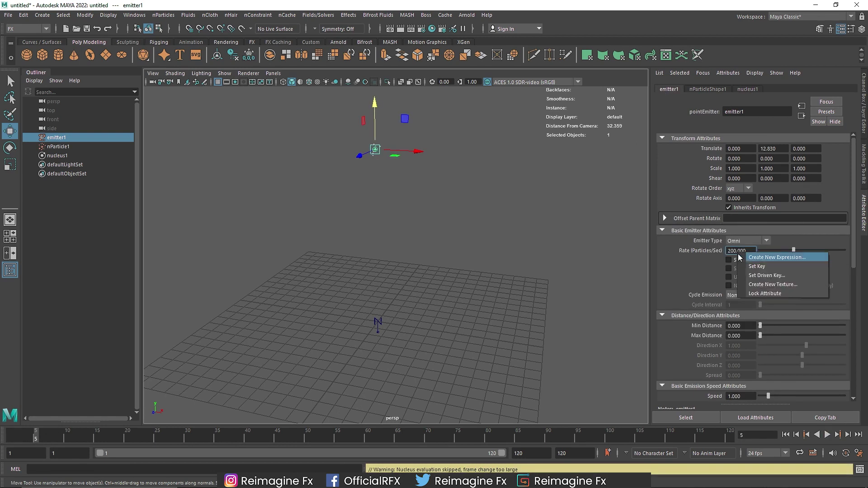
left_click(747, 264)
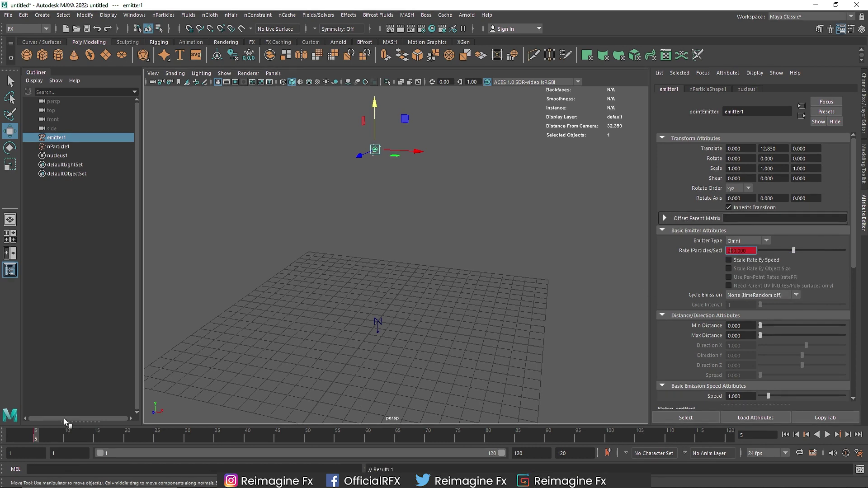
Step: Set the emitter's rate to 0 at frame 6 and key it
left_click(44, 436)
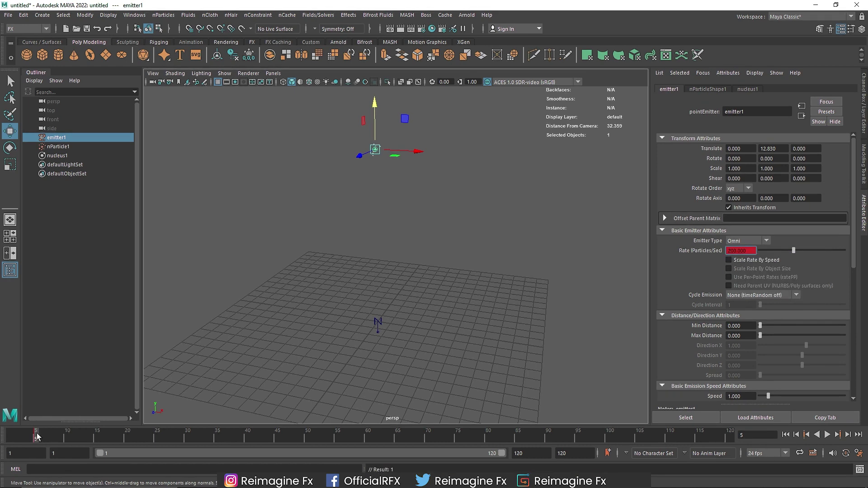
type("0")
key("Return")
right_click(750, 252)
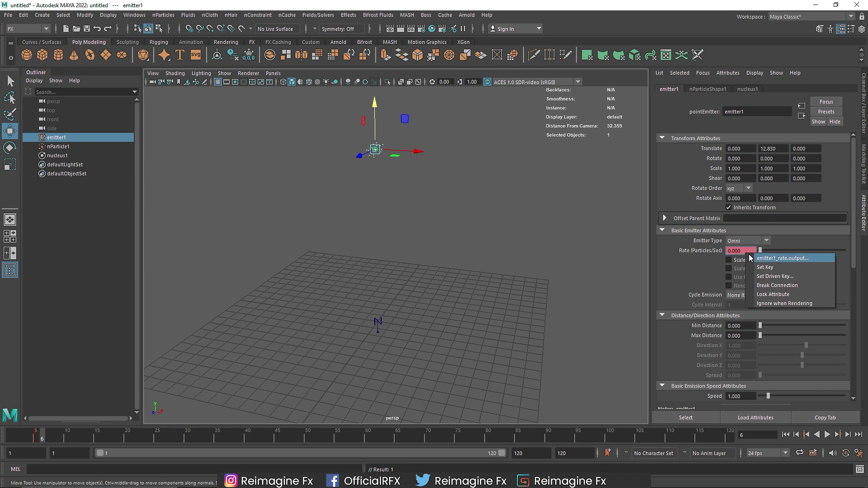
left_click(764, 267)
Step: Play the simulation from the first frame twice to check the short particle burst
left_click(786, 435)
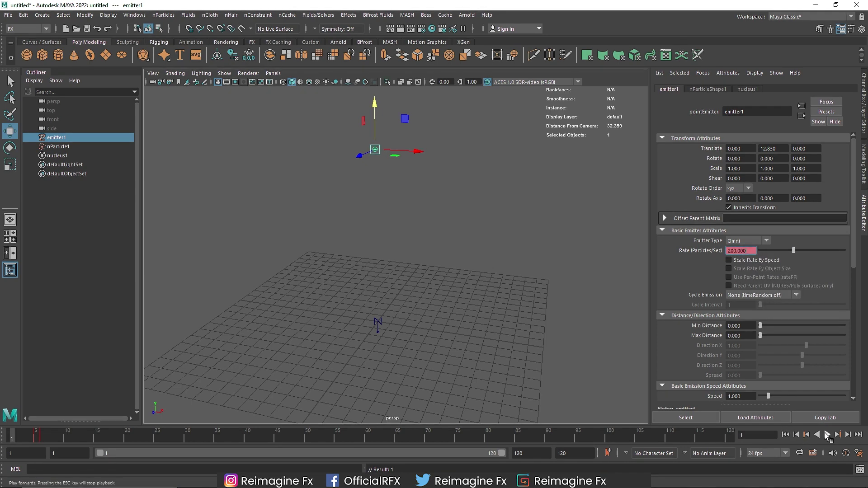
left_click(827, 432)
key("Escape")
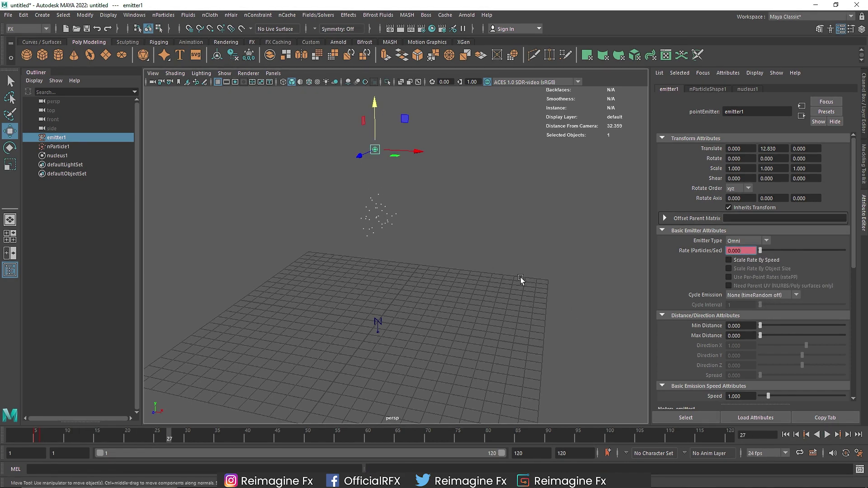
right_click_drag(520, 278, 448, 237, "alt")
left_click(786, 435)
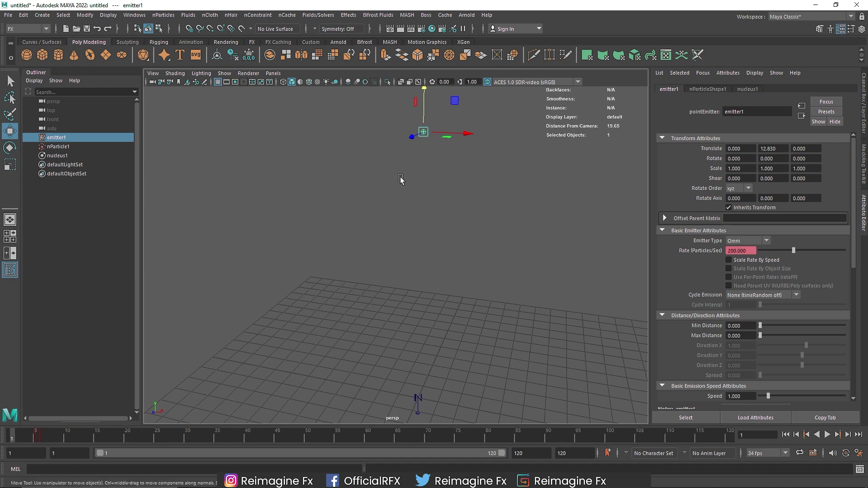
left_click(827, 435)
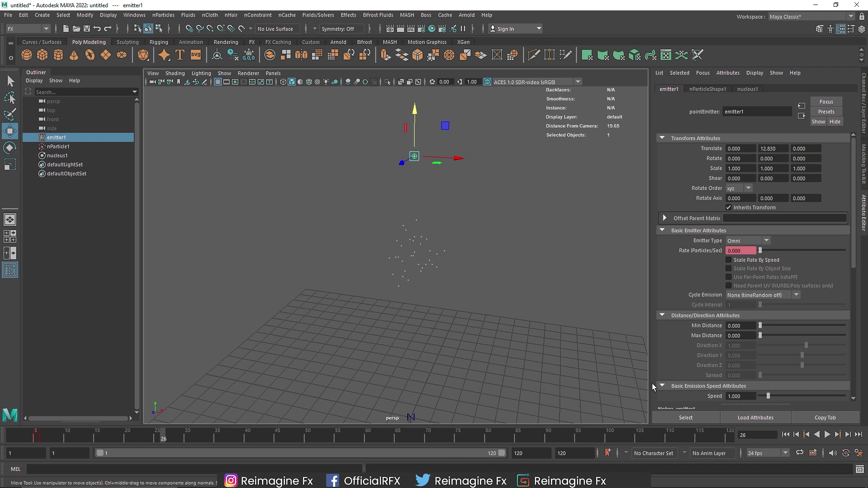
Step: Set the emitter's emission speed to 5 and play back the burst to check its spread
scroll(482, 318, "down", 3)
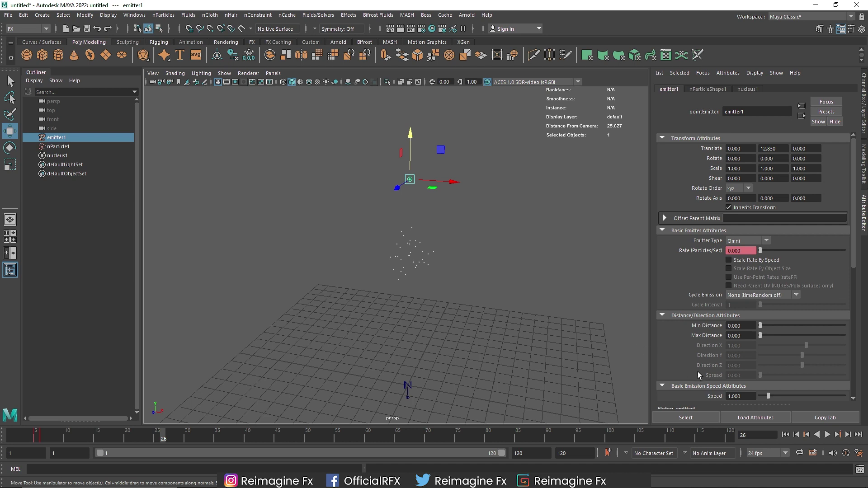
scroll(706, 374, "down", 3)
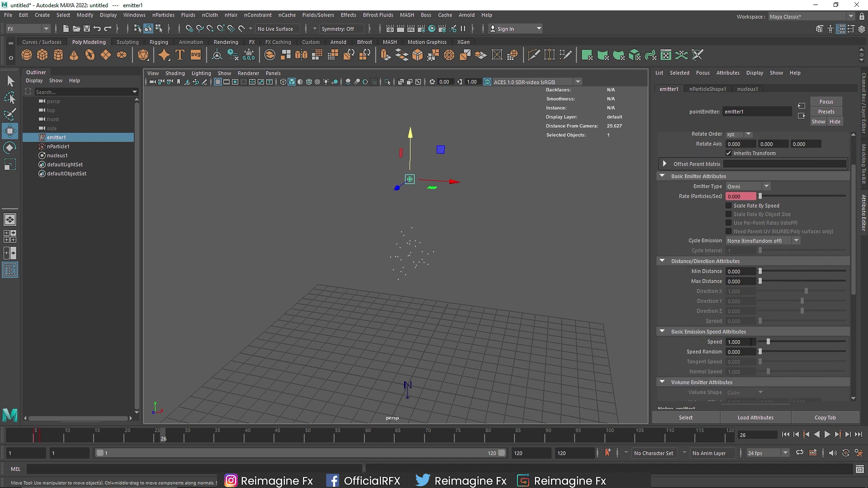
double_click(751, 342)
type("5")
key("Return")
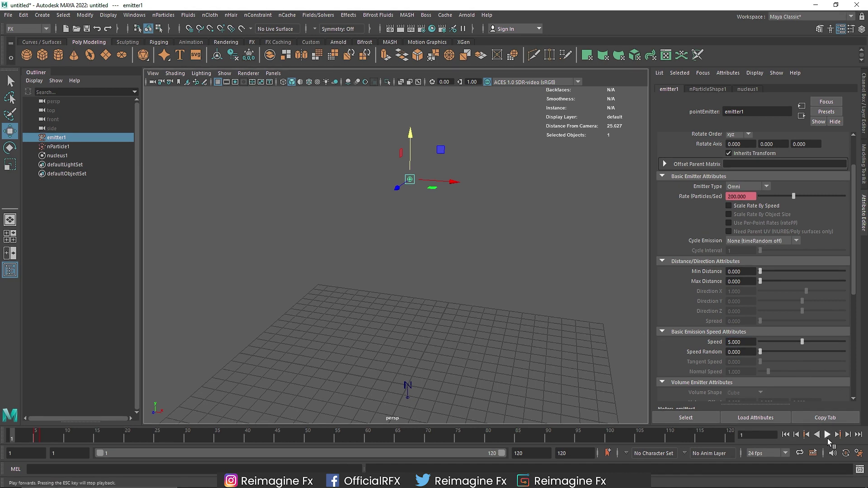
left_click(828, 435)
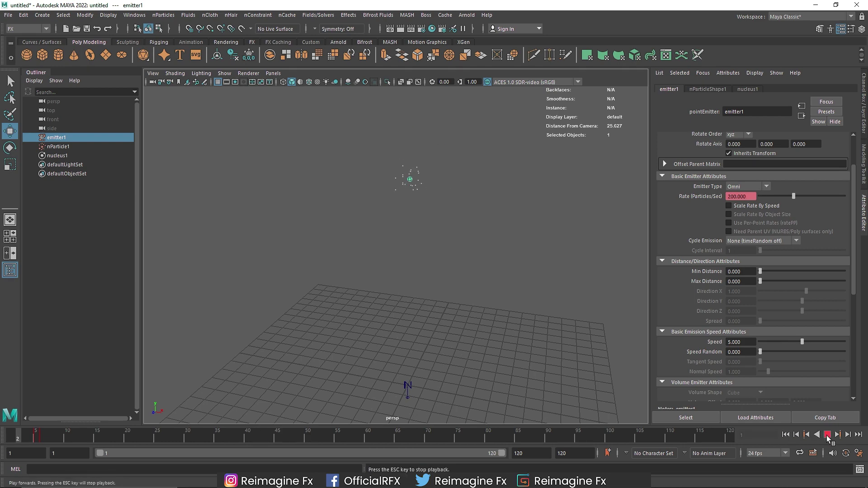
left_click(828, 435)
middle_click_drag(472, 315, 450, 292, "alt")
Step: Set the emitter's emission speed to 4, play back the burst, and rewind to the first frame
double_click(741, 342)
type("4")
key("Return")
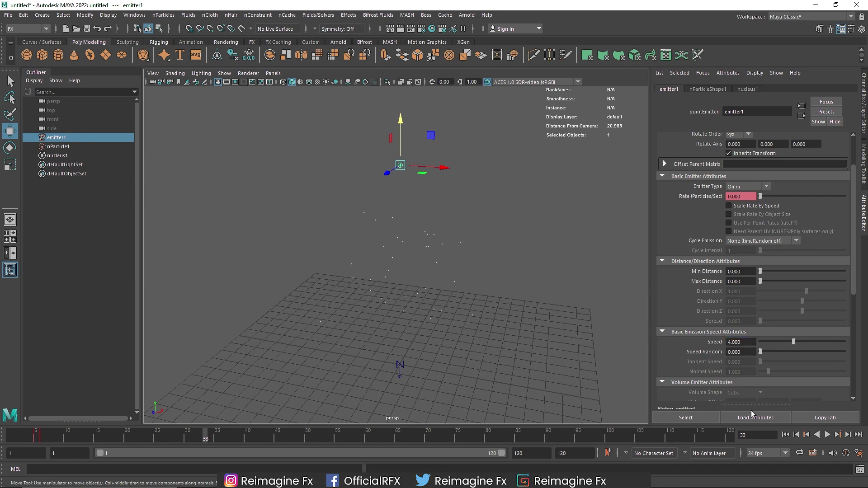
left_click(786, 435)
left_click(828, 435)
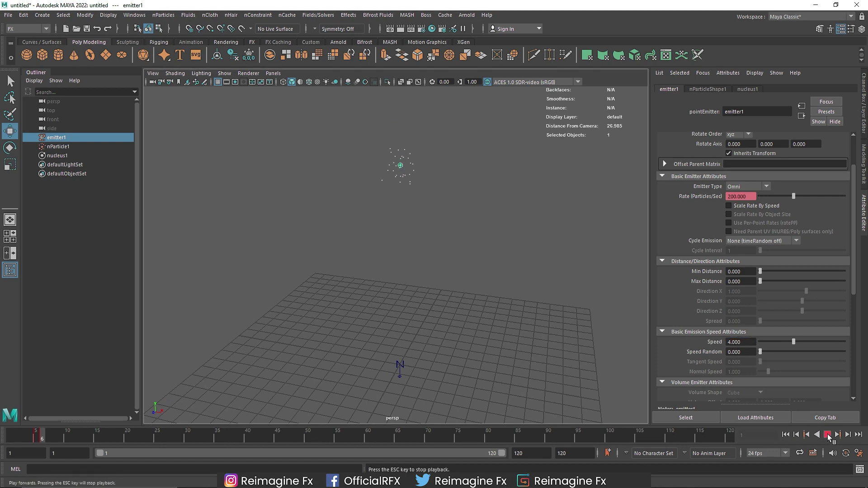
key("Escape")
left_click_drag(488, 335, 458, 335, "alt")
left_click(786, 435)
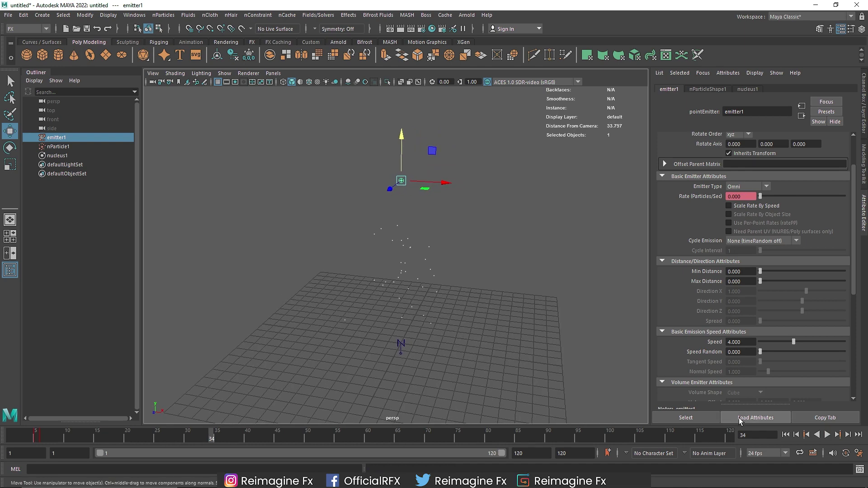
Step: Create a polygon plane at the origin as ground, scale it uniformly to about 71.3, and deselect it
left_click(90, 55)
key("r")
left_click_drag(401, 343, 562, 359)
scroll(562, 360, "down", 5)
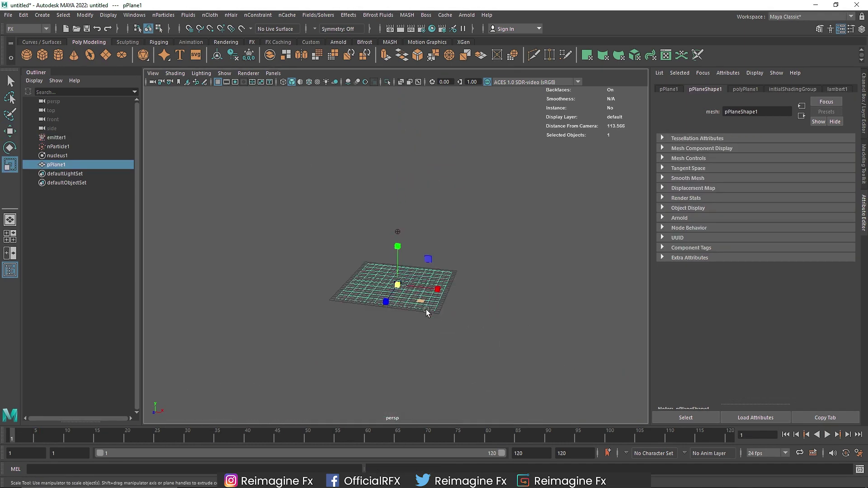
left_click_drag(398, 284, 555, 316)
scroll(422, 283, "up", 1)
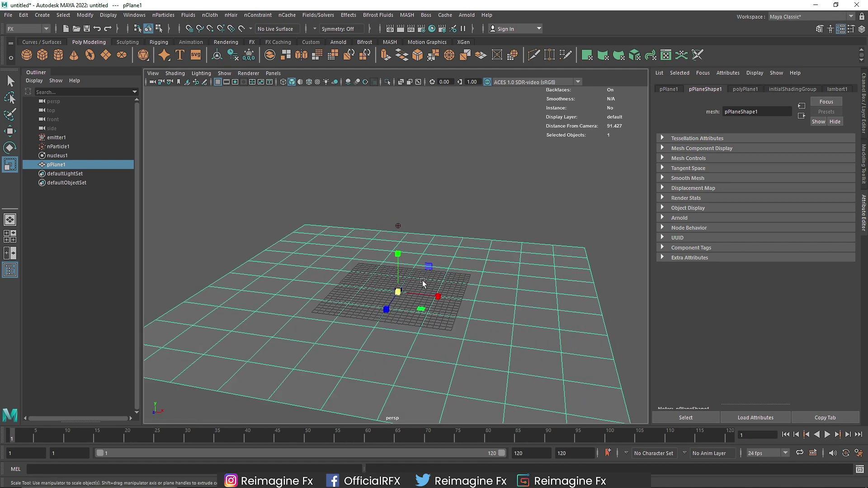
key("ctrl+a")
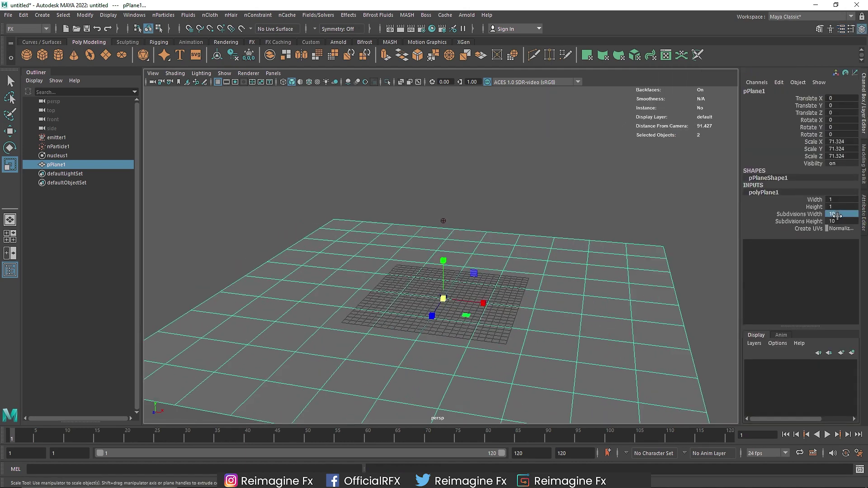
left_click(620, 178)
scroll(507, 258, "up", 2)
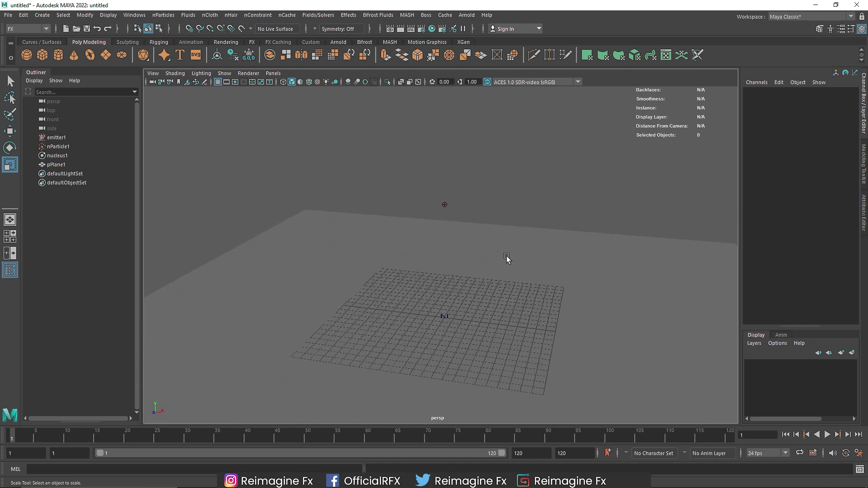
Step: Rename the polygon ground plane to Floor
double_click(65, 165)
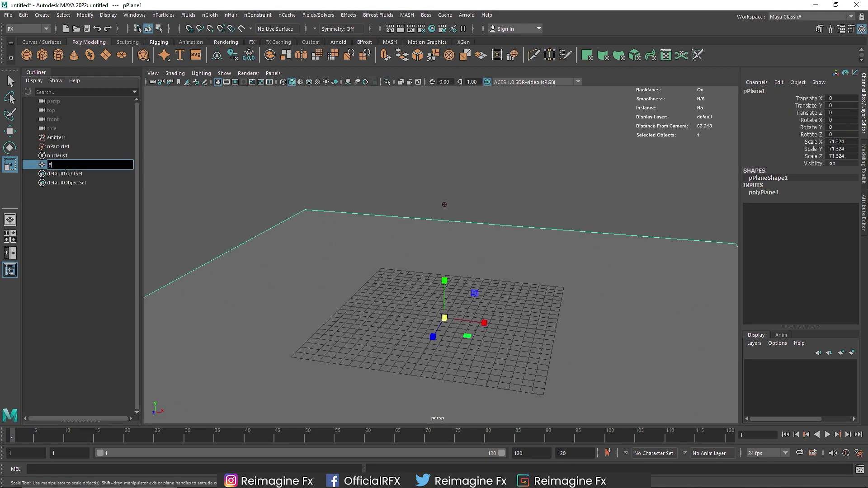
key("Return")
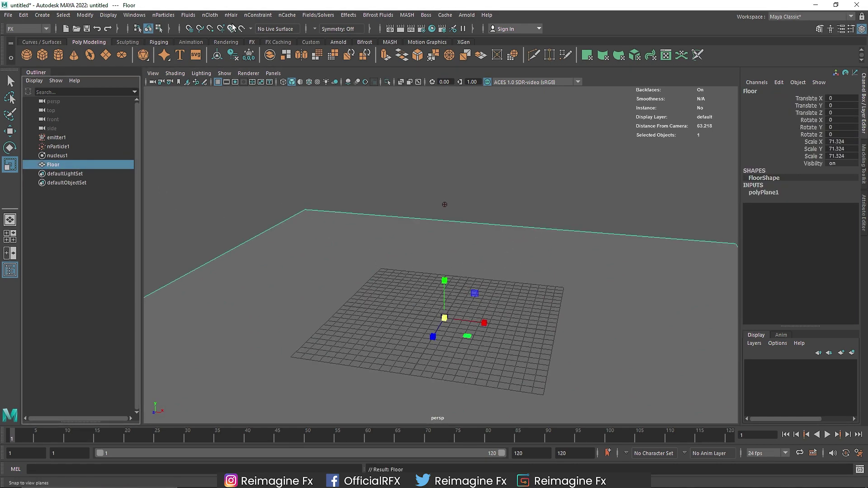
left_click(210, 15)
left_click(224, 48)
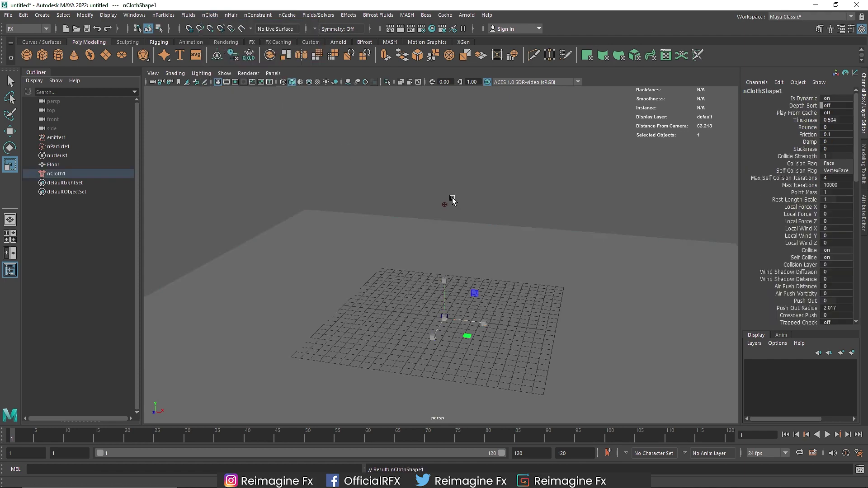
key("ctrl+z")
Step: Make the Floor plane a passive collider and play the simulation to check how the particles land on it
left_click(210, 15)
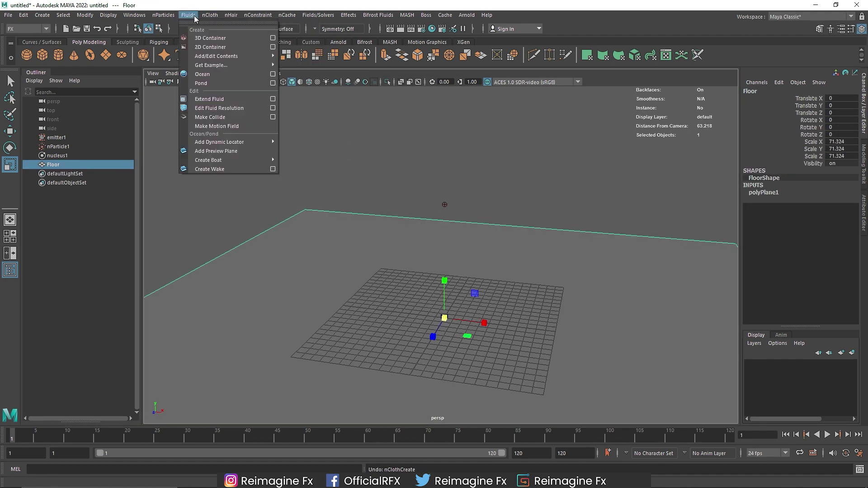
left_click(242, 38)
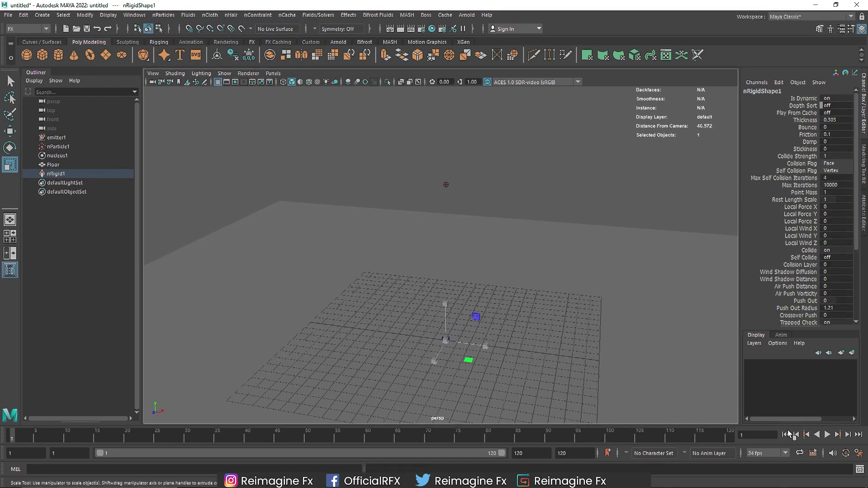
left_click(826, 434)
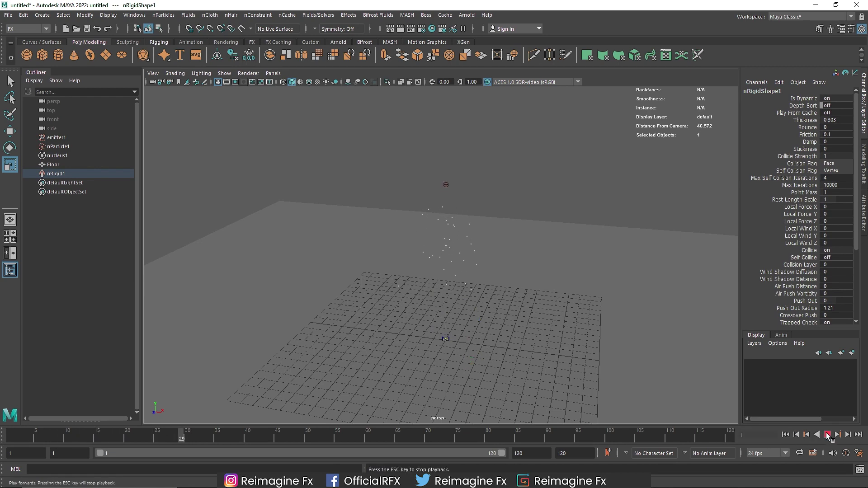
left_click(828, 435)
key("r")
left_click_drag(660, 366, 483, 283, "alt")
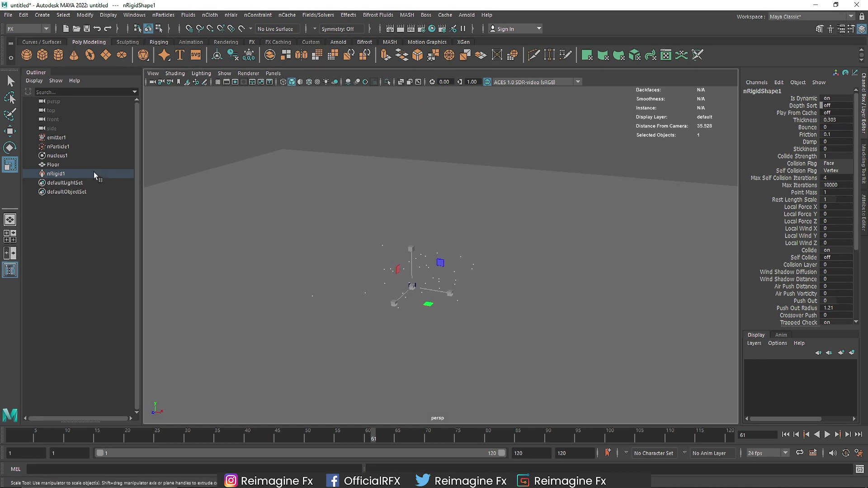
Step: Set the collision bounce of nParticleShape1 to 0.5 and play back the burst to check the bouncing
left_click(78, 147)
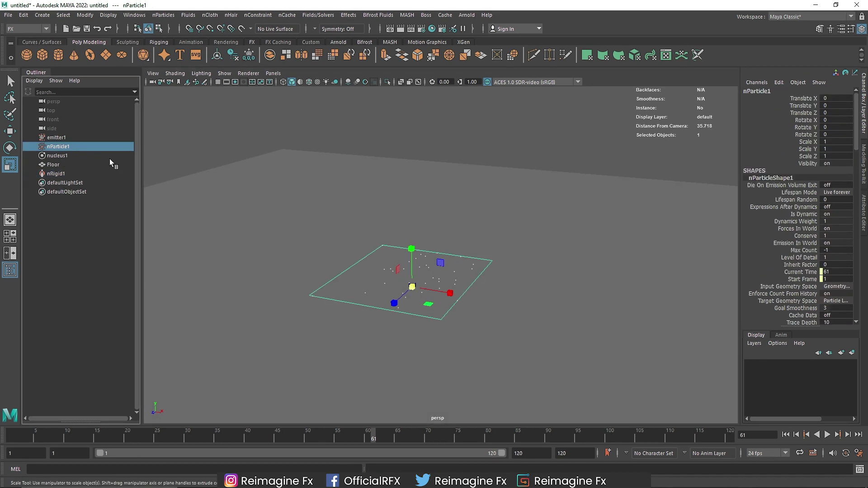
left_click(61, 138)
key("ctrl+a")
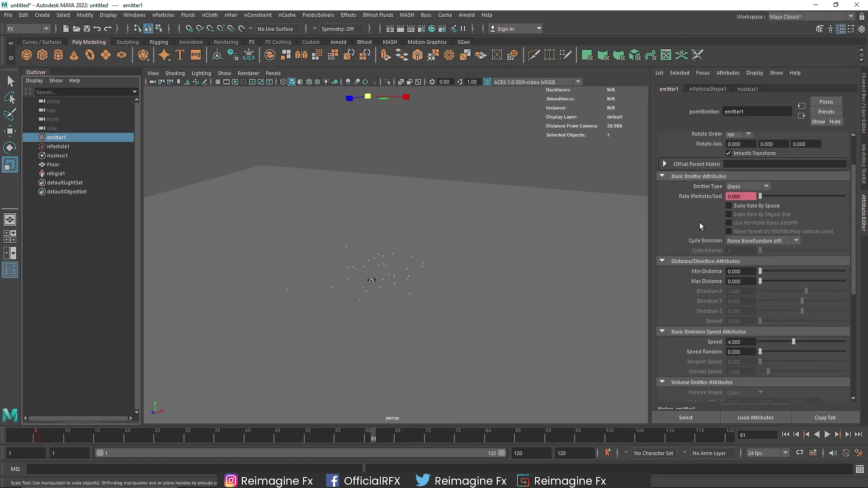
left_click(711, 89)
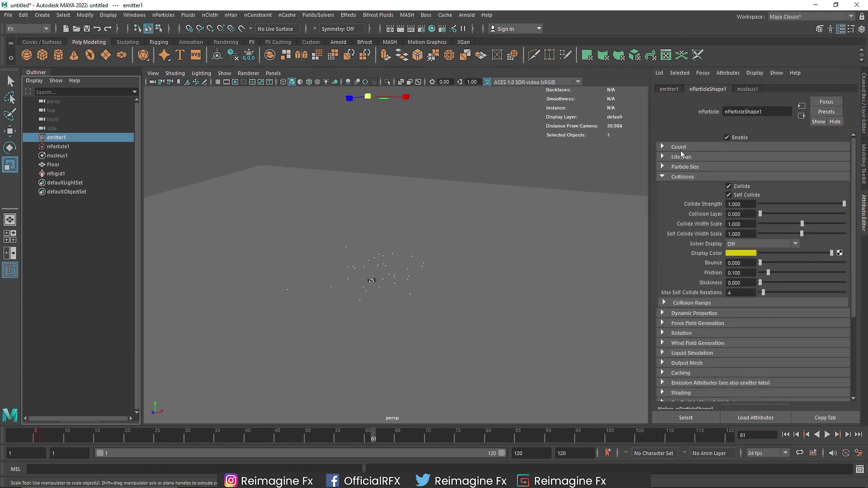
left_click(749, 266)
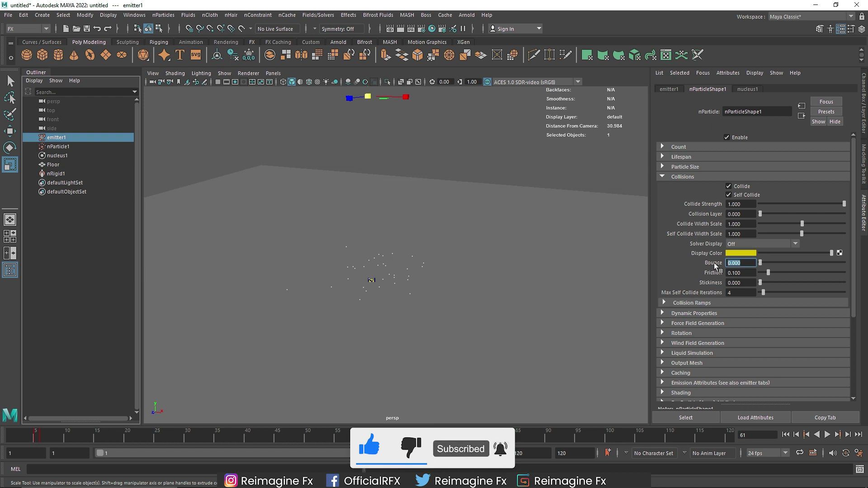
type("5")
key("Return")
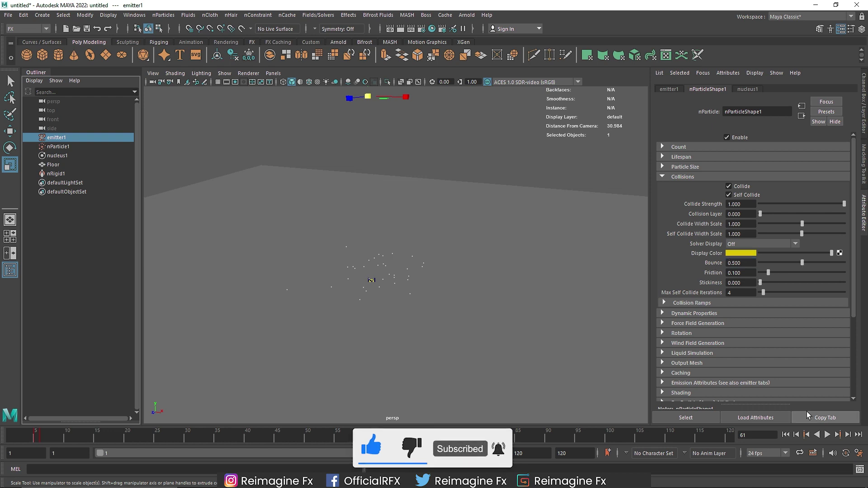
left_click(828, 435)
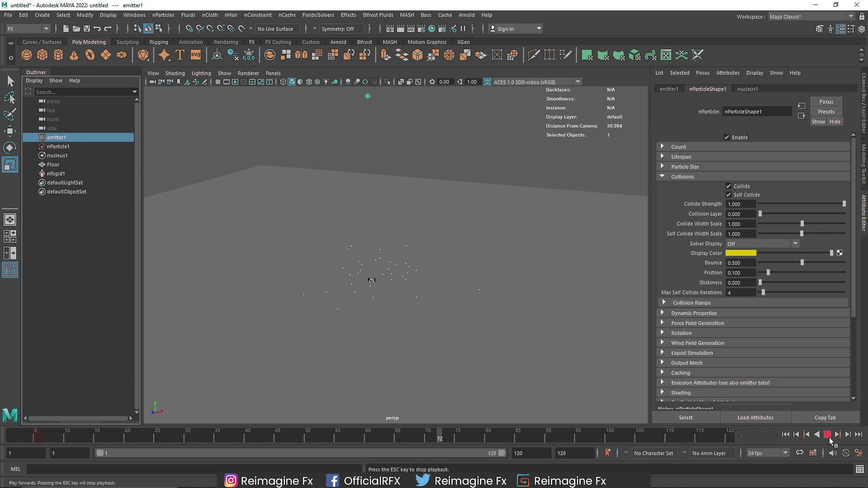
left_click(828, 436)
Step: Review the nParticle's dynamic properties and set its particle render type to Spheres
left_click(668, 177)
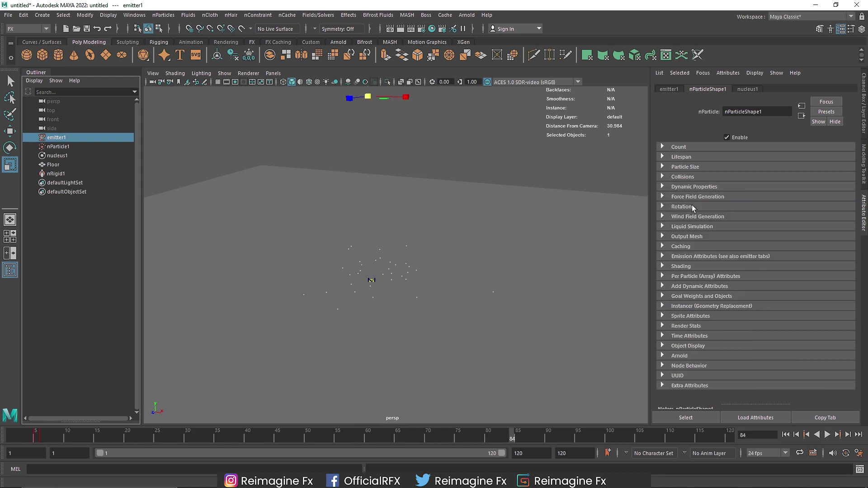
left_click(681, 187)
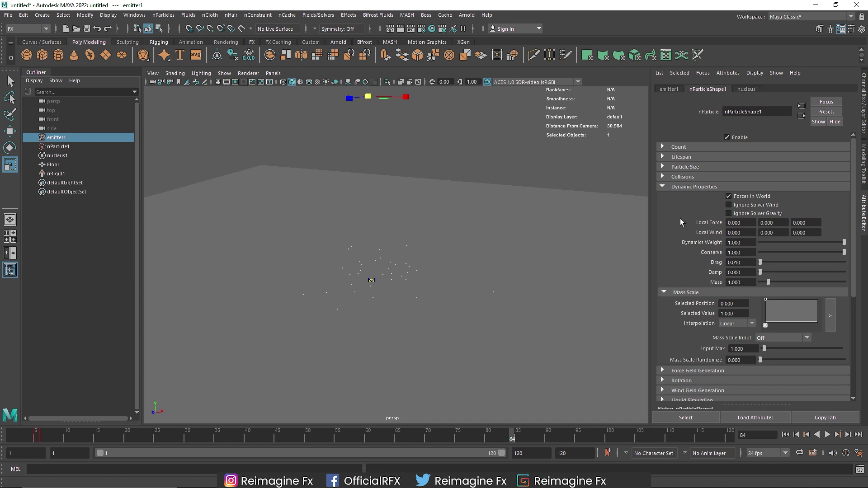
left_click(673, 187)
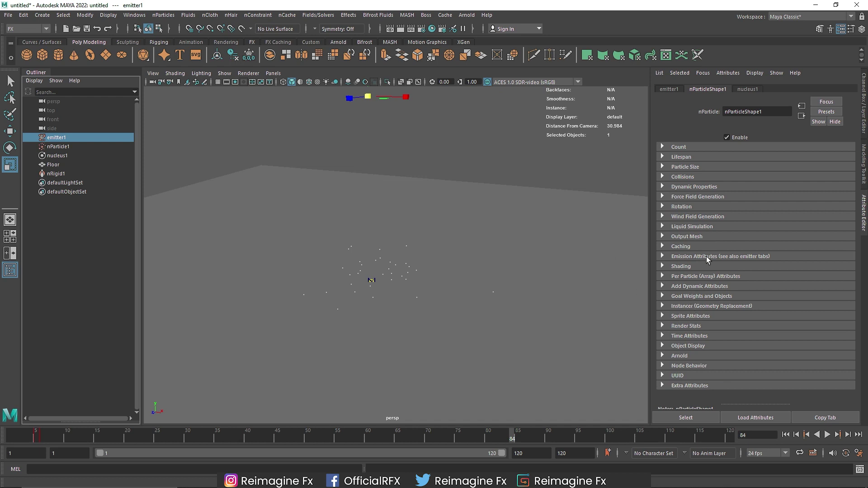
left_click(686, 268)
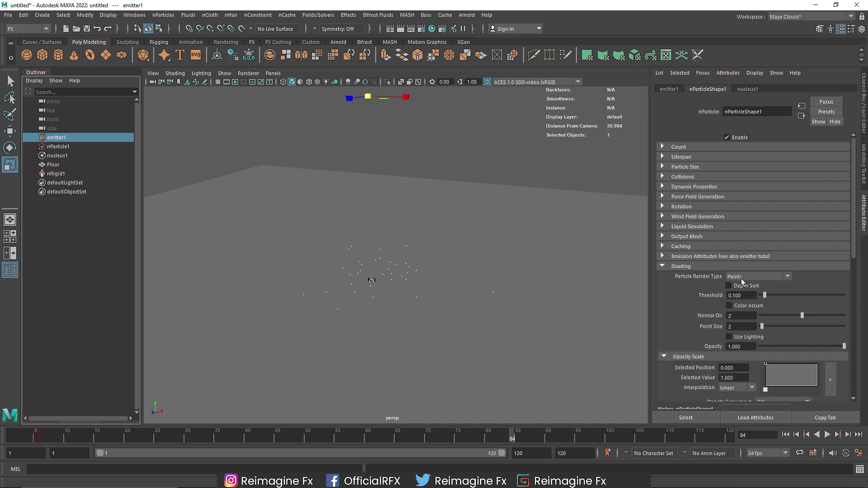
left_click(742, 277)
left_click(756, 321)
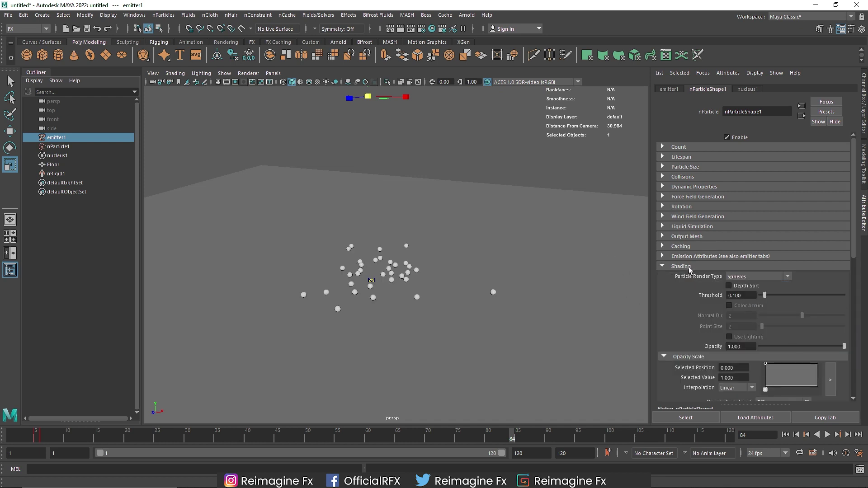
left_click(681, 266)
Step: Set the nParticle's particle size radius to 0.3
left_click_drag(424, 240, 440, 244, "alt")
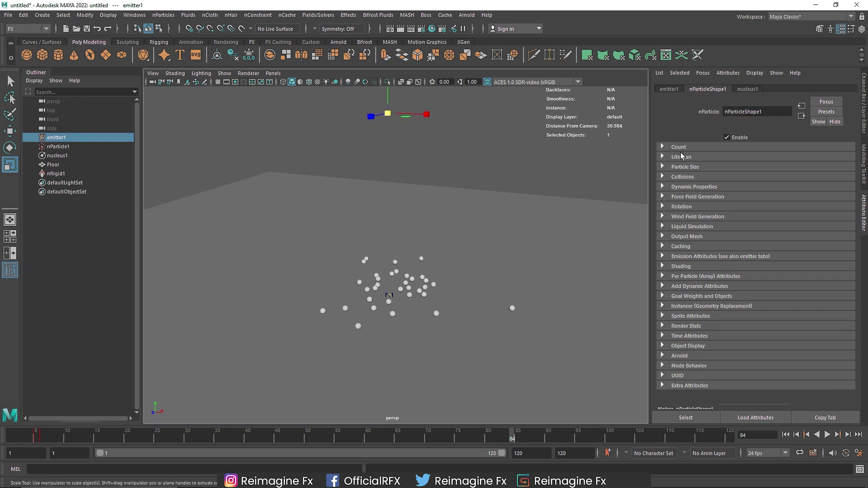
left_click(682, 157)
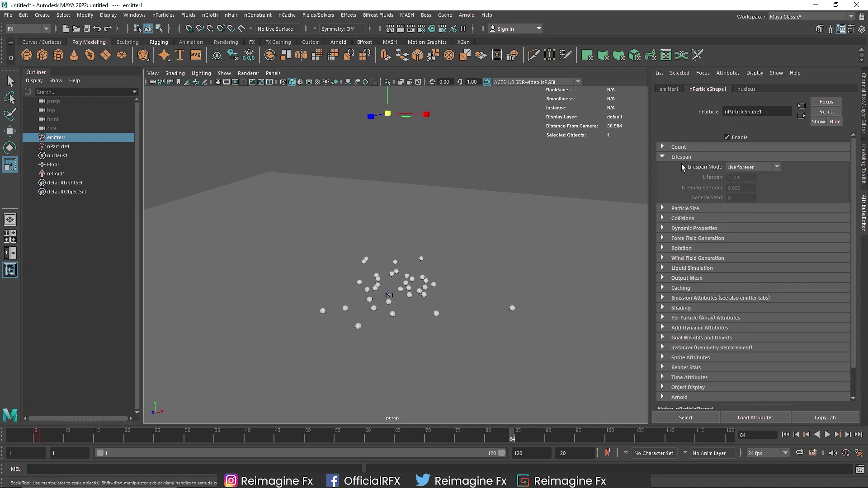
left_click(682, 156)
left_click(685, 167)
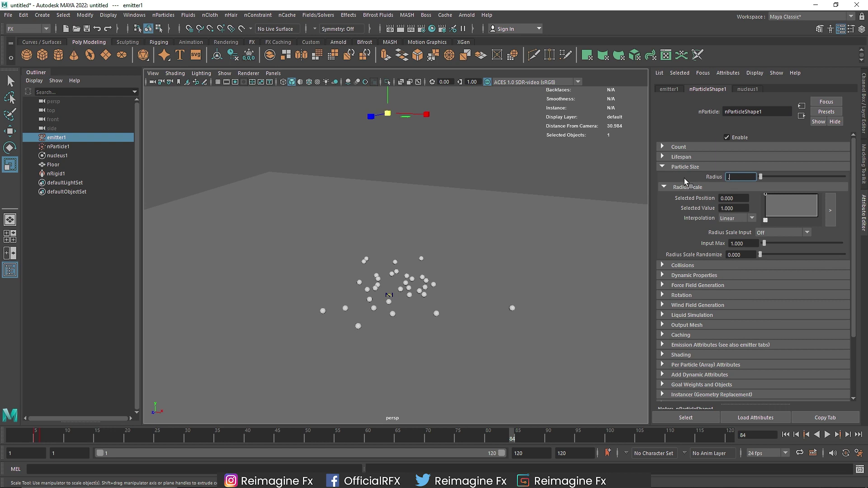
type("3")
key("Return")
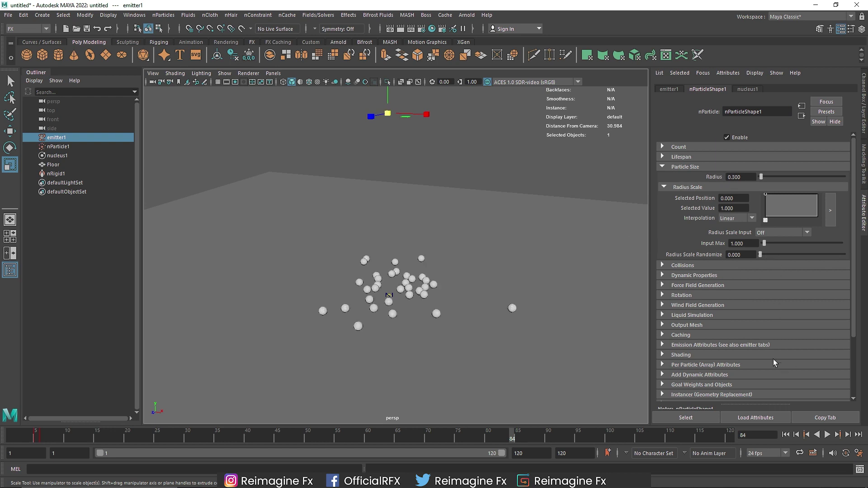
Step: Increase the particle radius to 0.4 and play the simulation from the first frame to judge the sphere size
double_click(741, 176)
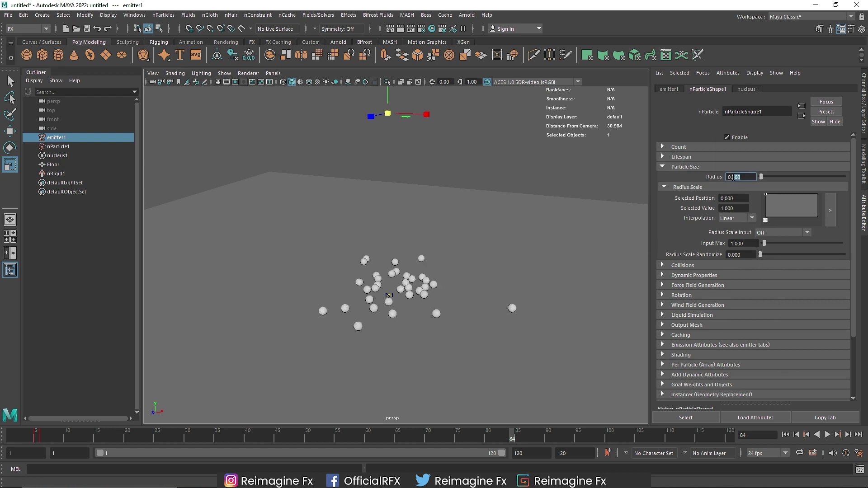
type(".4")
key("Return")
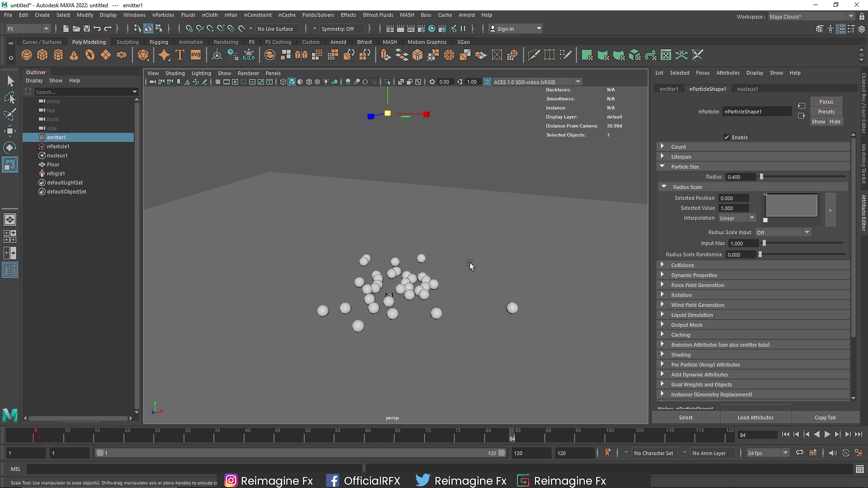
mouse_move(469, 266)
left_mouse_down("alt")
mouse_move(435, 280)
mouse_move(453, 268)
left_mouse_up("alt")
left_click(785, 435)
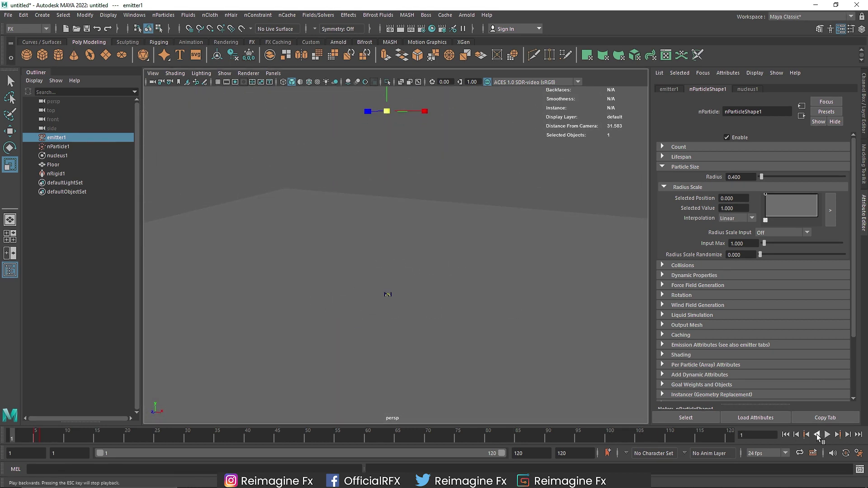
left_click(828, 435)
left_click(828, 435)
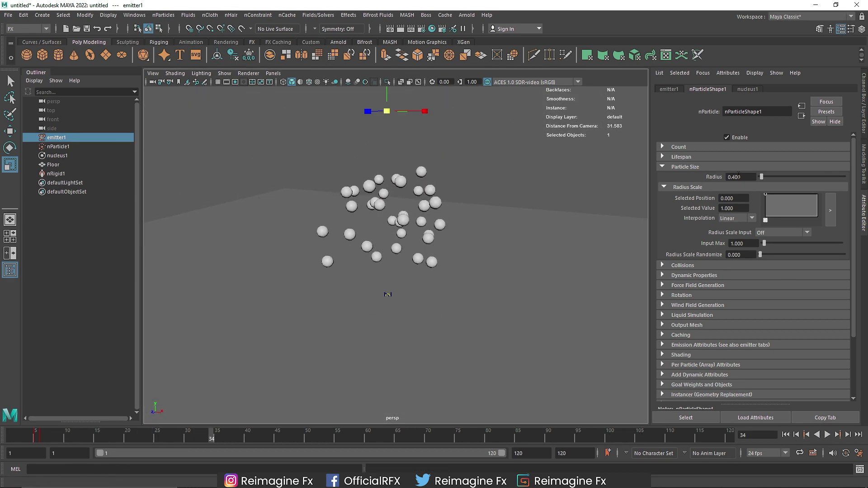
Step: Reduce the particle radius to 0.3 and replay the simulation from the first frame
double_click(735, 177)
type(".3")
key("Return")
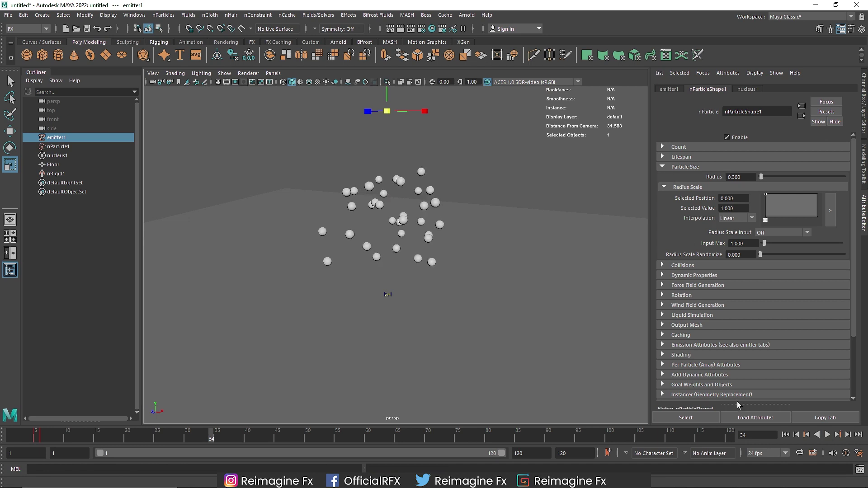
left_click(785, 435)
left_click(828, 435)
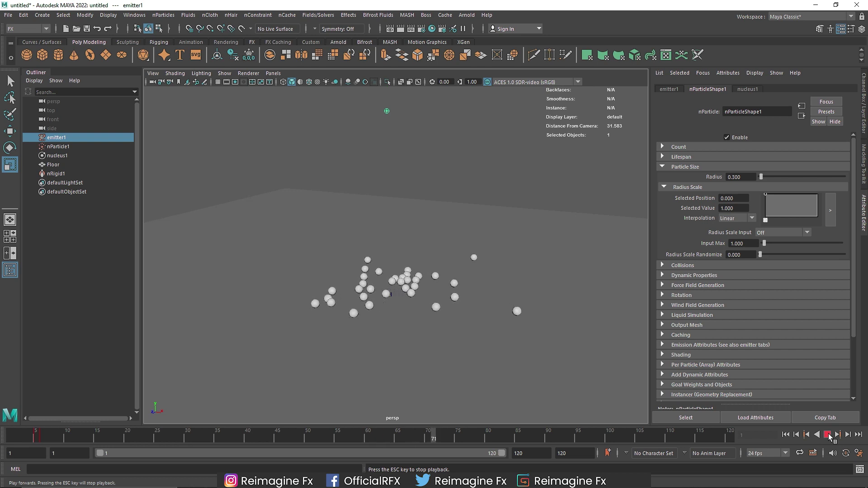
left_click(828, 435)
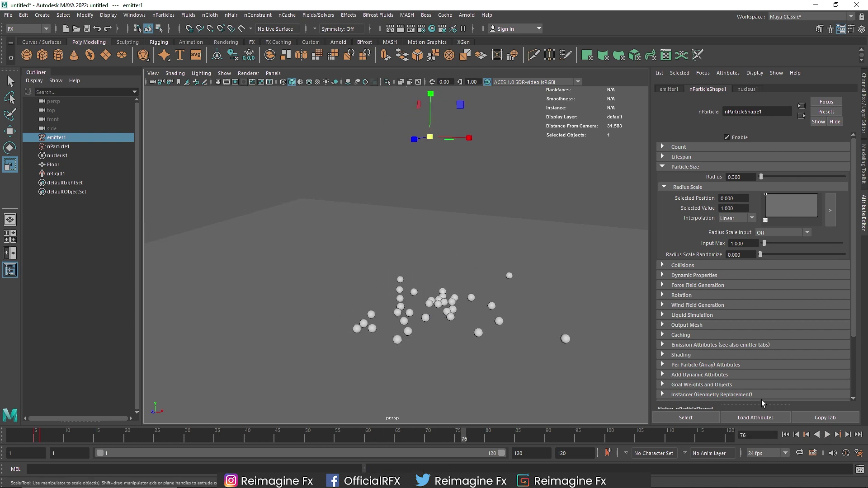
Step: Play the burst from the first frame to frame 12, select nParticle1, and set its particle render type to Points
key("alt+shift+v")
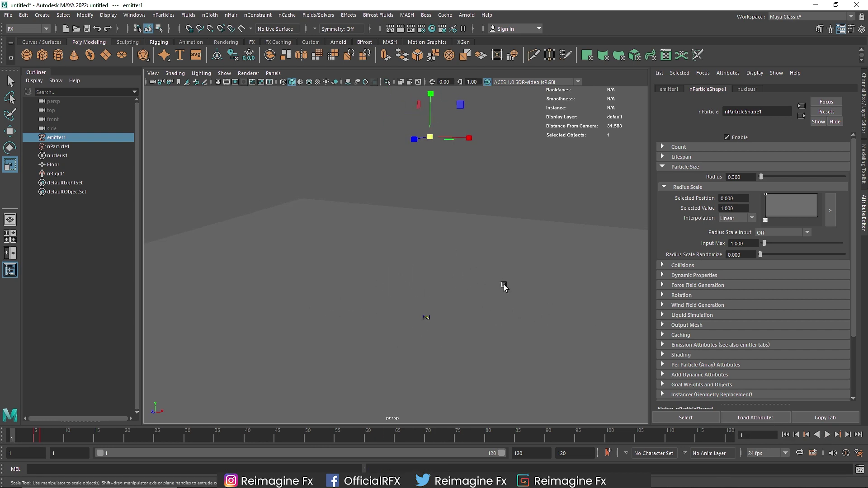
left_click(828, 435)
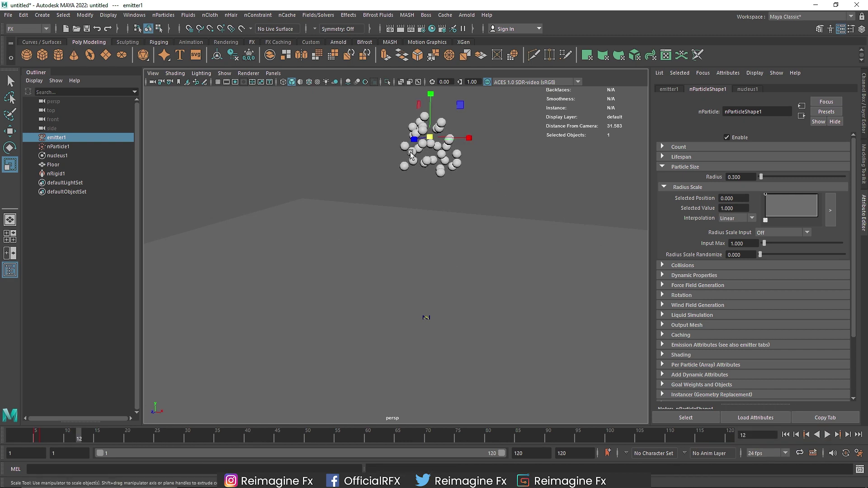
left_click(429, 144)
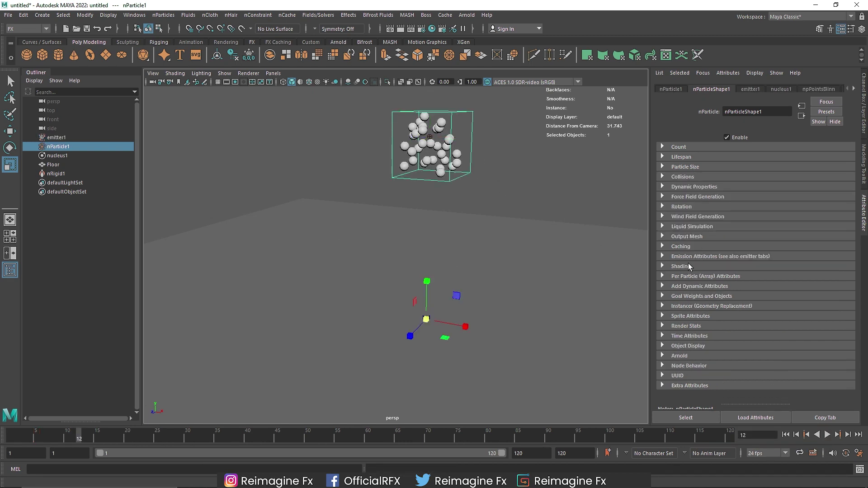
left_click(681, 265)
left_click(746, 277)
left_click(755, 305)
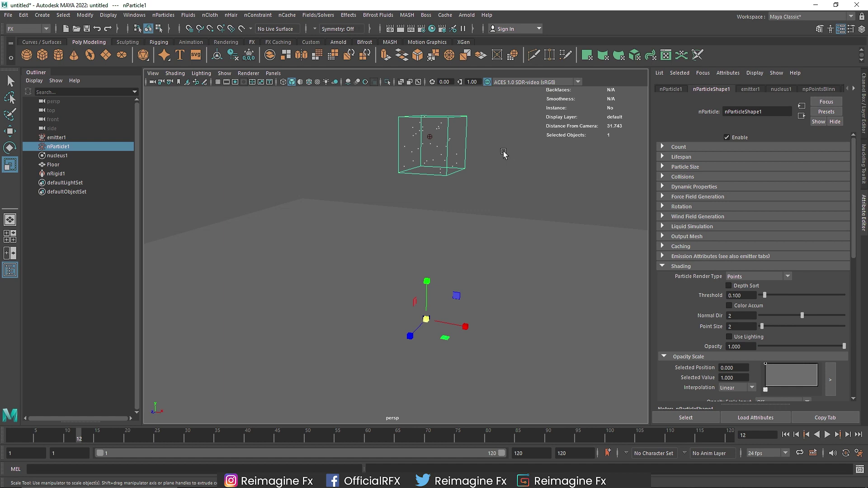
Step: Select nParticle1 together with the Floor and open the Particle Collision Event Editor, placing it clear of the particles
left_click_drag(486, 140, 433, 176)
left_click(299, 206, "shift")
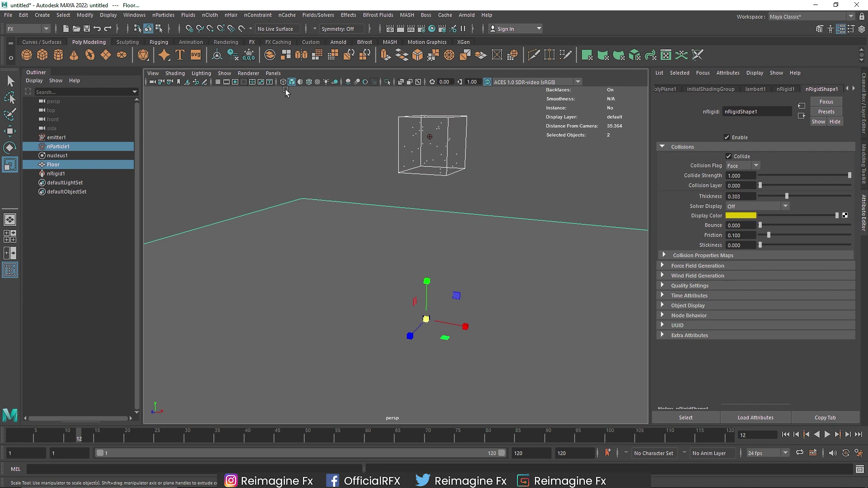
left_click(162, 15)
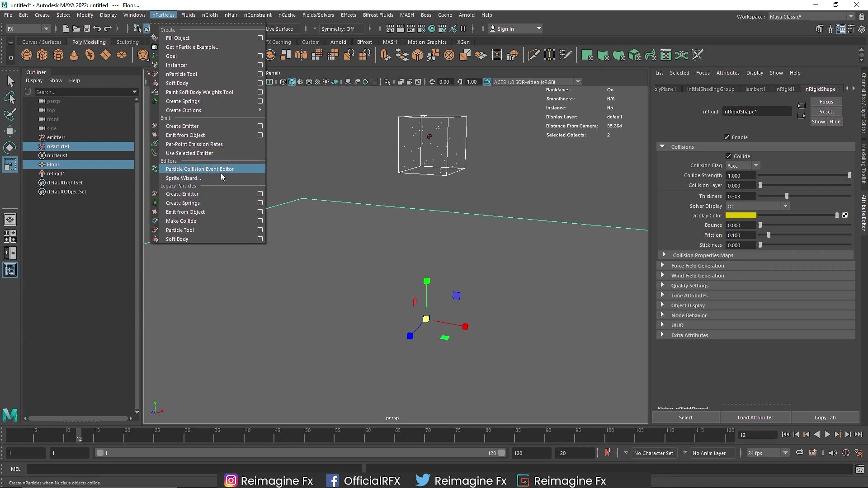
left_click(241, 170)
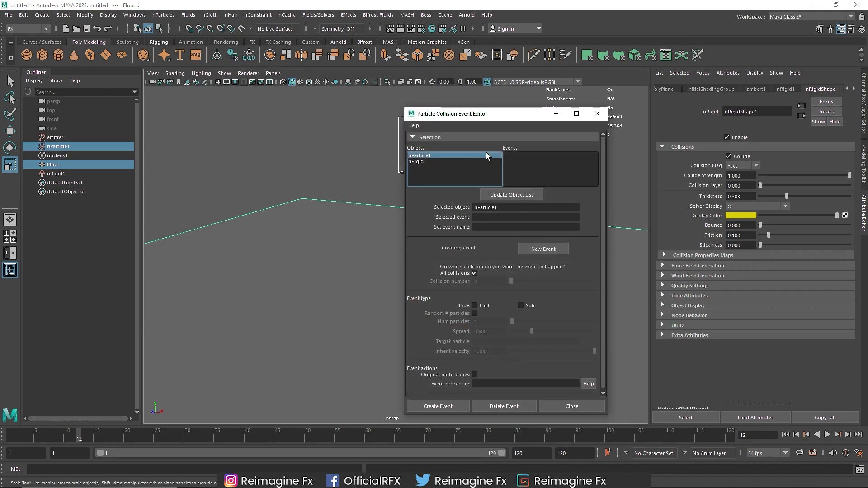
left_click_drag(502, 116, 636, 98)
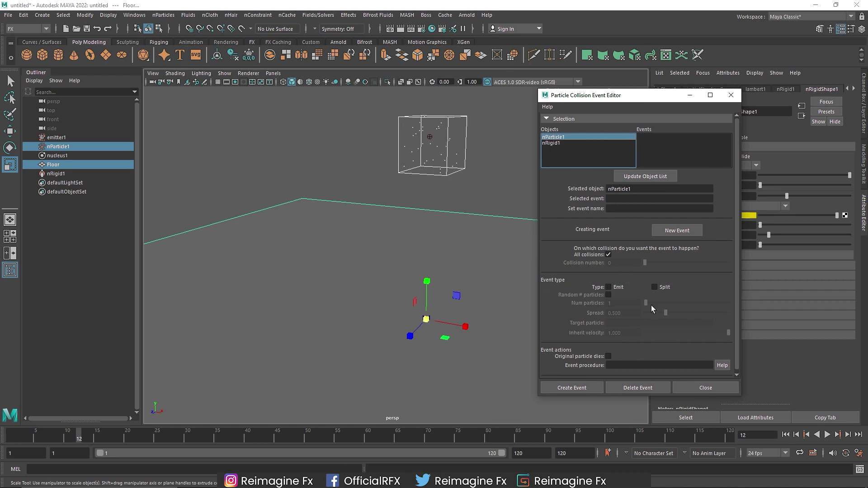
Step: Create a Split collision event for nParticle1 on all collisions, with a random number of particles, 10 particles and 0.500 spread, then close the editor
left_click(655, 287)
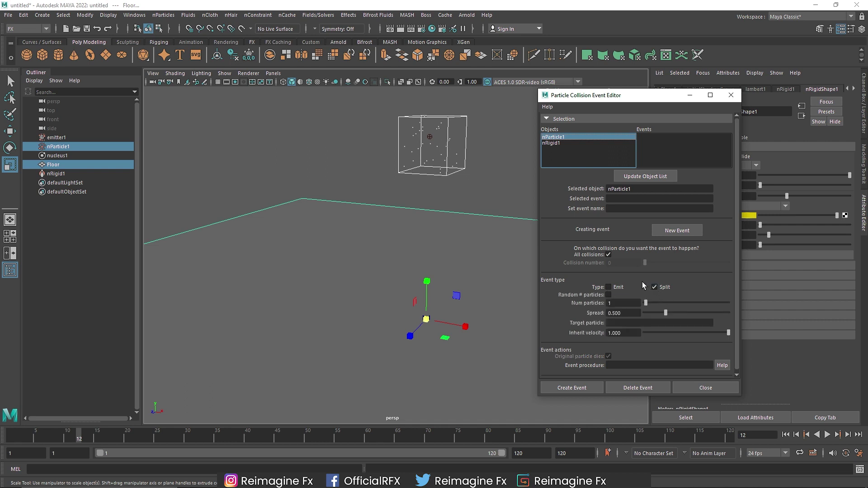
left_click(609, 295)
left_click(615, 304)
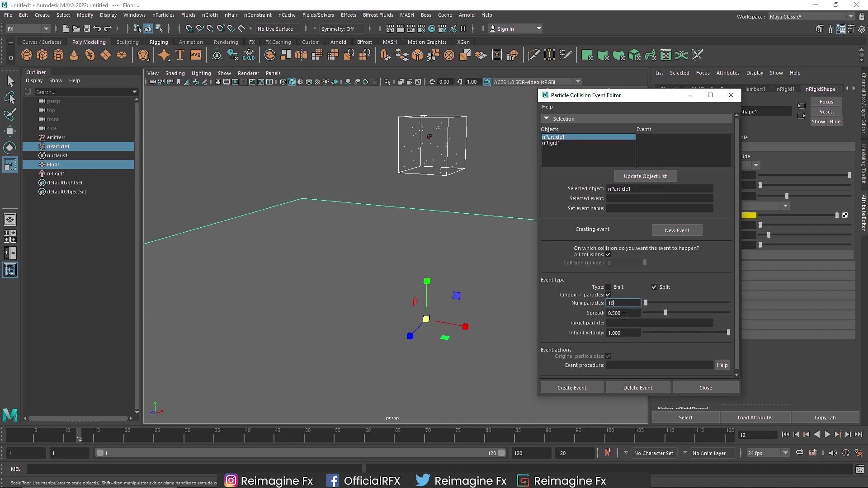
left_click(623, 315)
left_click(573, 390)
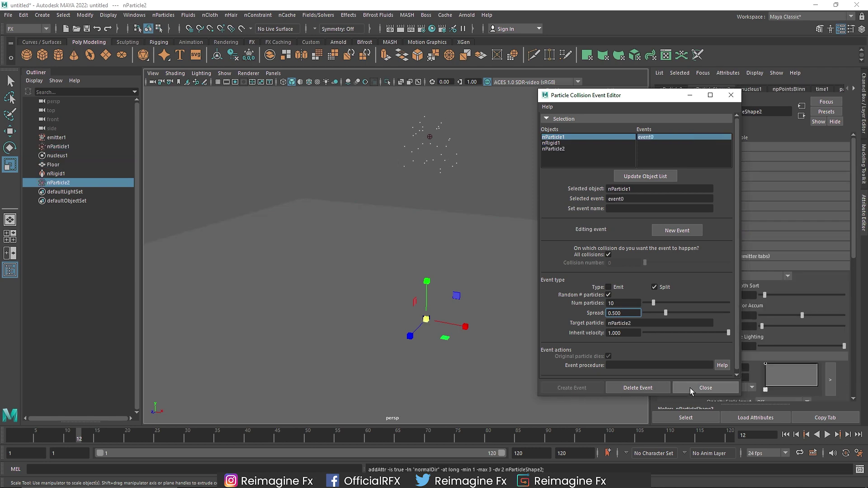
left_click(690, 388)
Step: Select nParticle2 and play the simulation from the first frame to inspect the split particles on the floor up close
left_click(64, 174)
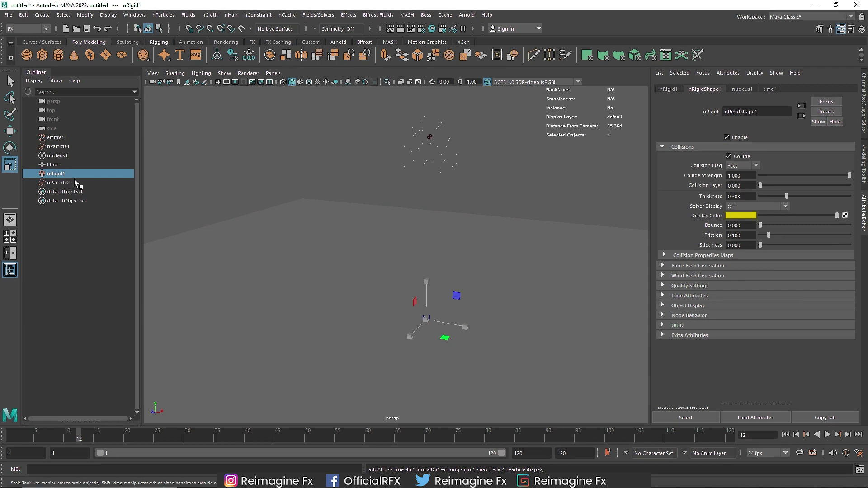
left_click(70, 184)
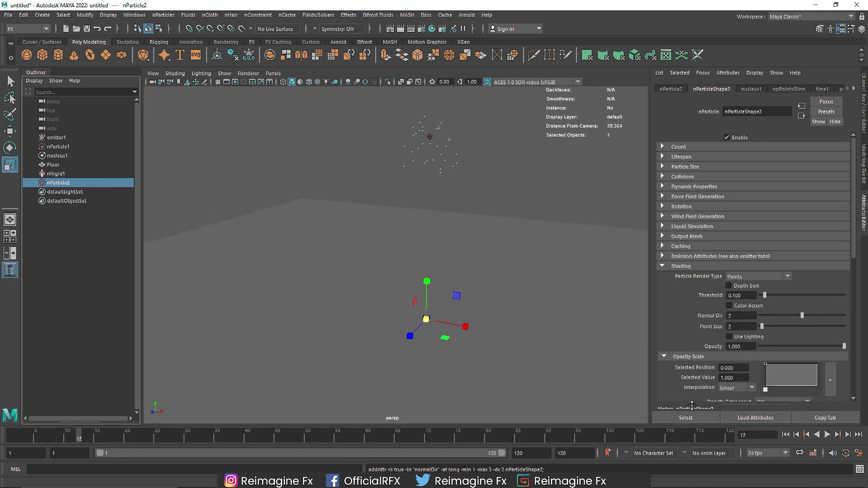
left_click(786, 435)
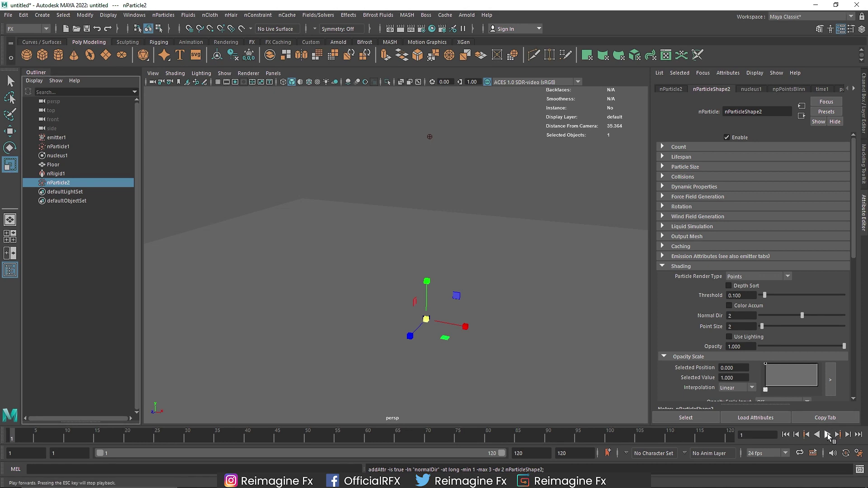
left_click(828, 435)
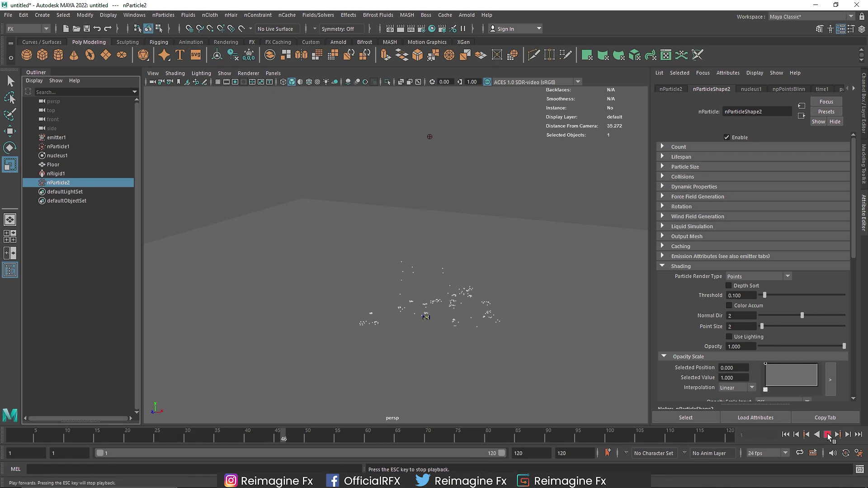
left_click(827, 435)
right_click_drag(481, 344, 493, 321, "alt")
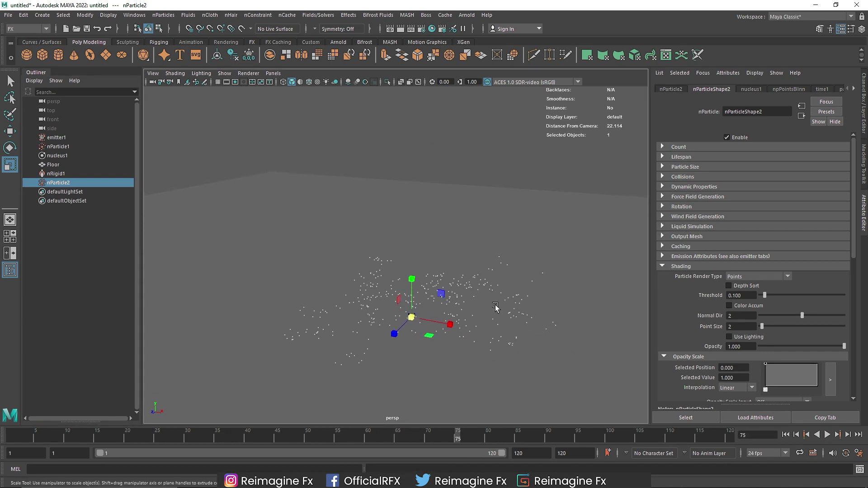
Step: Select nParticle1 and replay the simulation from the first frame, pausing before the floor impact and continuing to watch the split
left_click(58, 147)
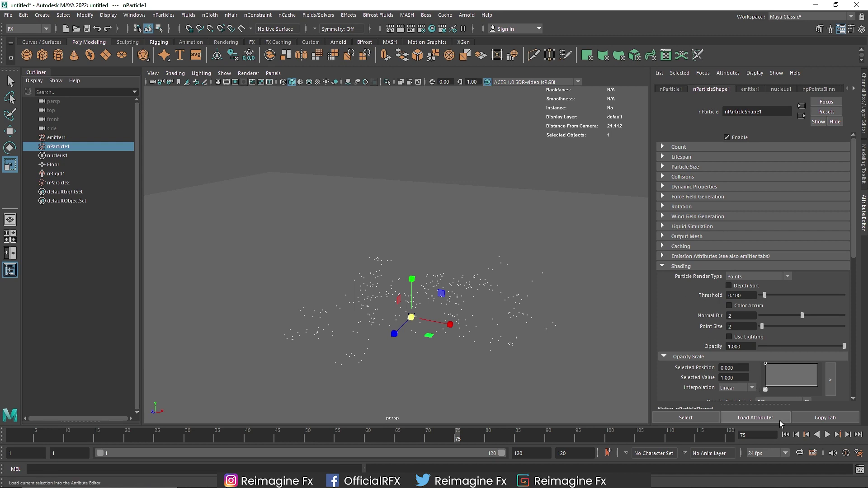
left_click(785, 435)
left_click(828, 435)
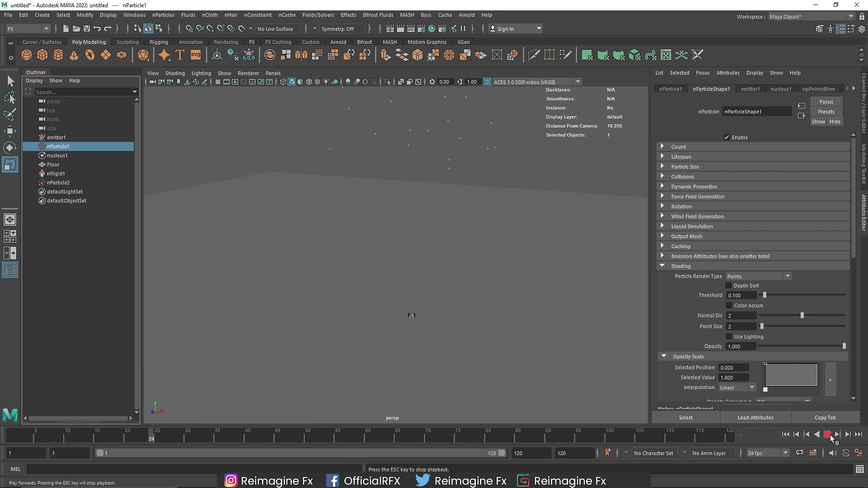
left_click(828, 435)
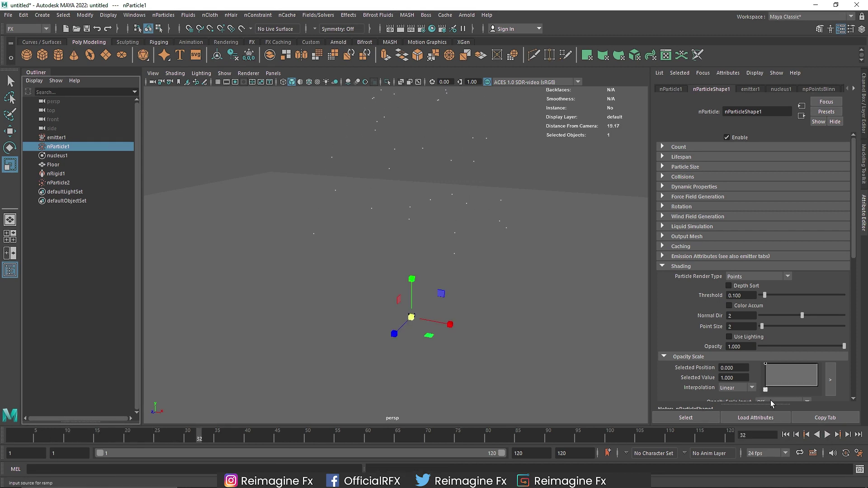
left_click(828, 435)
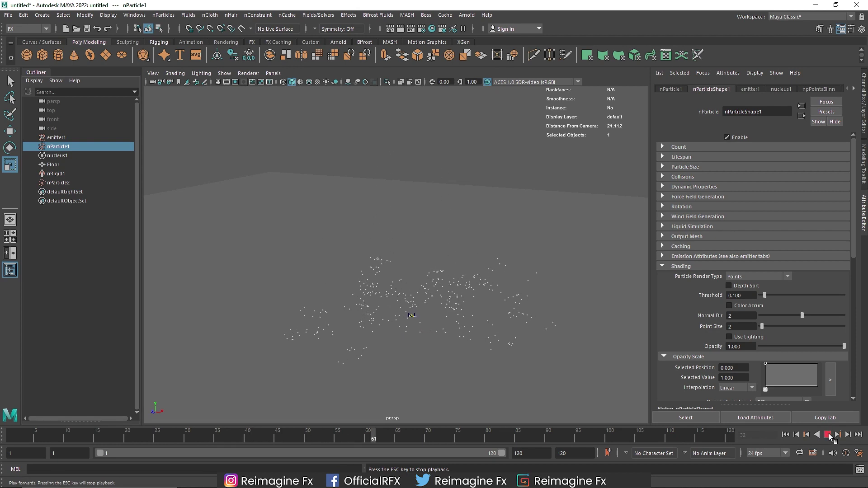
key("Escape")
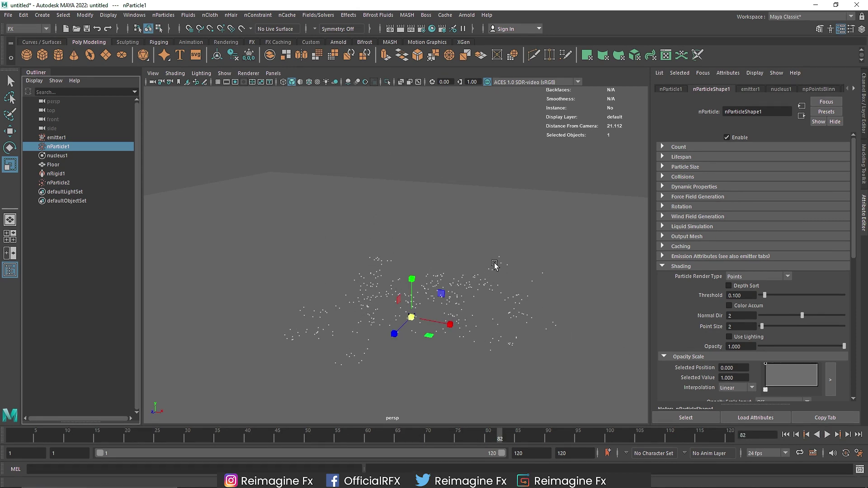
Step: Set nParticle2's collision bounce to 0.2 and replay the simulation to check how the split particles bounce
left_click(83, 182)
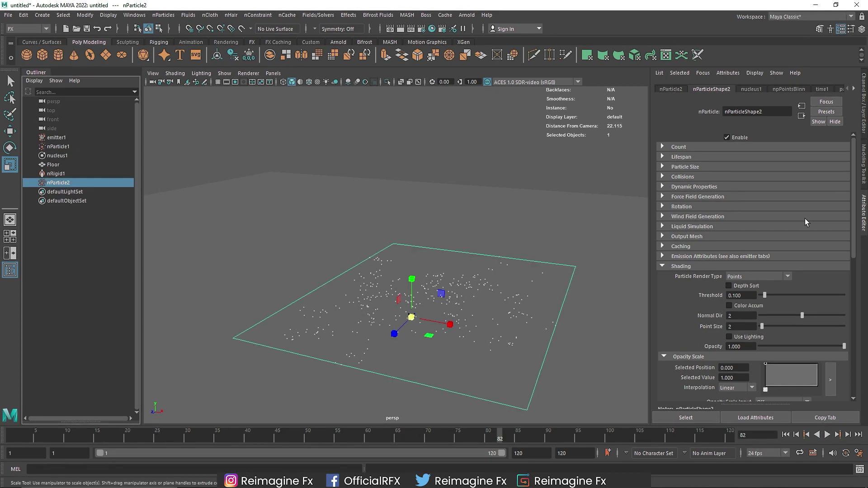
left_click(692, 167)
left_click(678, 167)
left_click(681, 177)
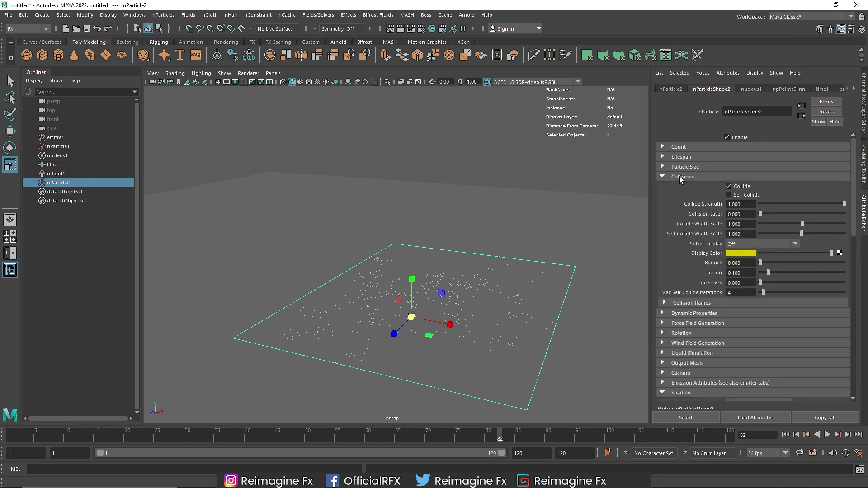
left_click(735, 263)
type(".2")
key("Return")
left_click(818, 435)
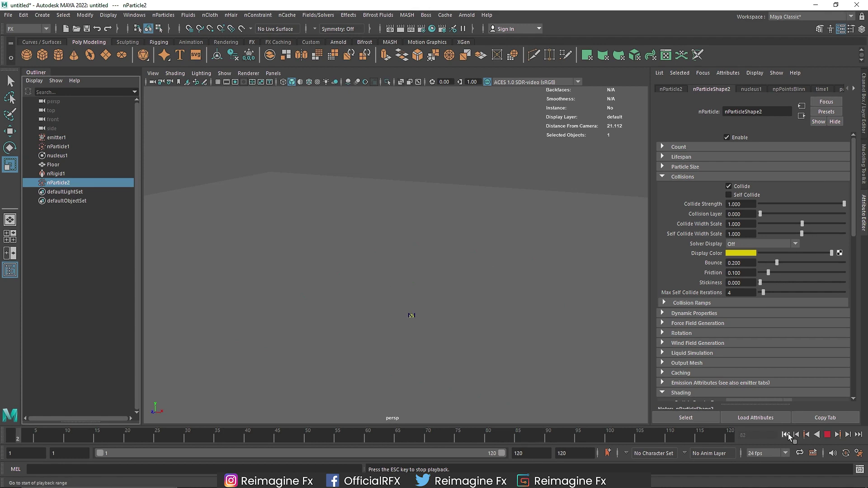
left_click(827, 435)
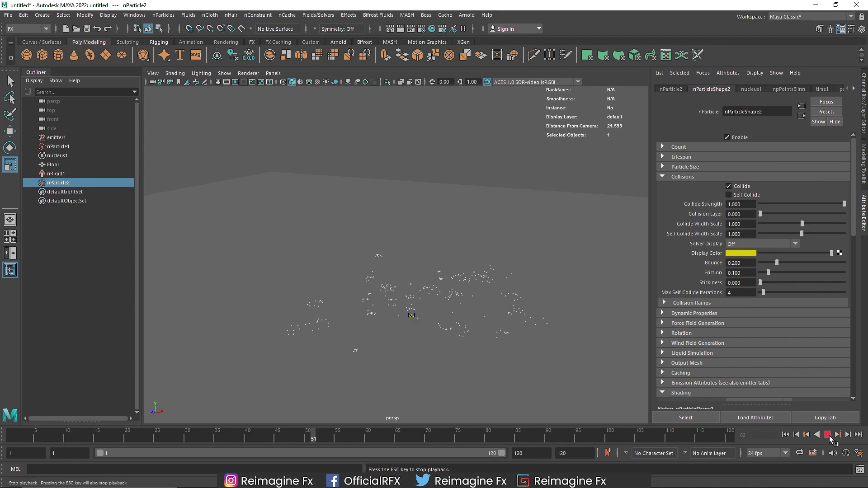
left_click(828, 435)
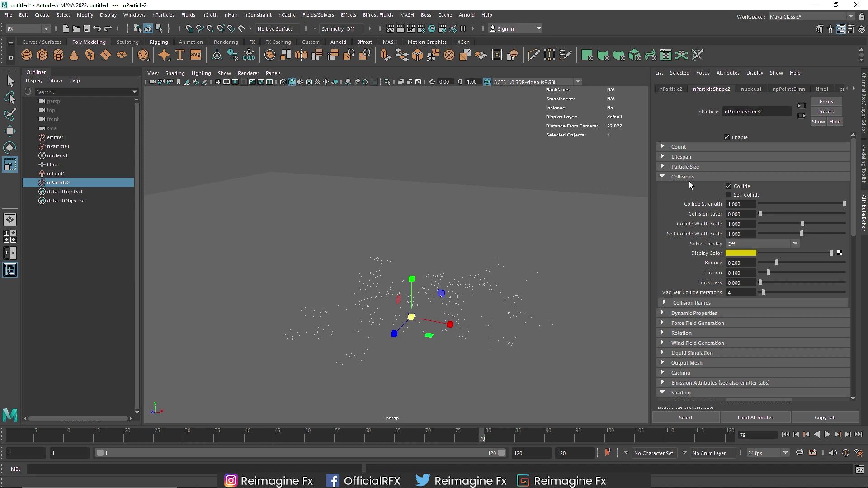
Step: Enable Self Collide for nParticle2 and replay the simulation from the first frame to check how the particles spread
left_click(739, 198)
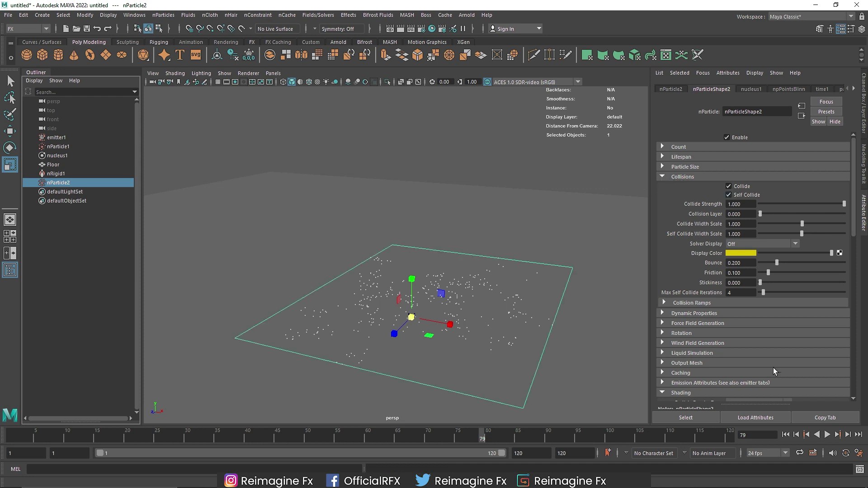
left_click(785, 435)
left_click(827, 435)
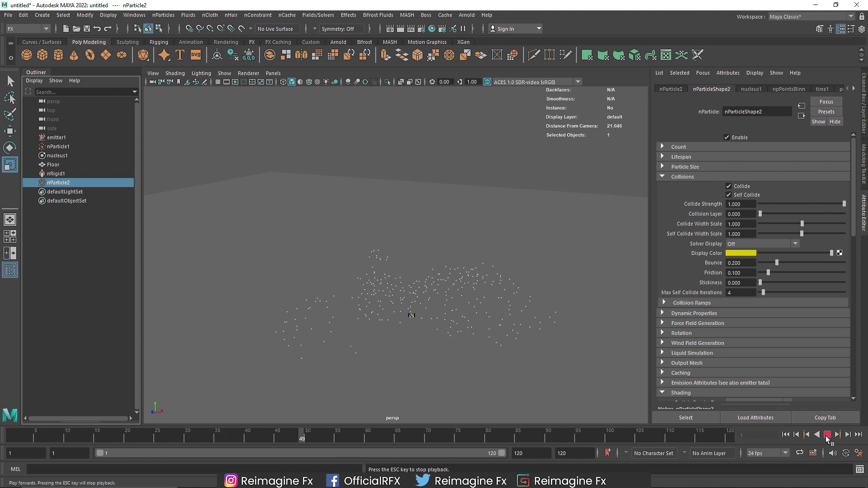
left_click(826, 435)
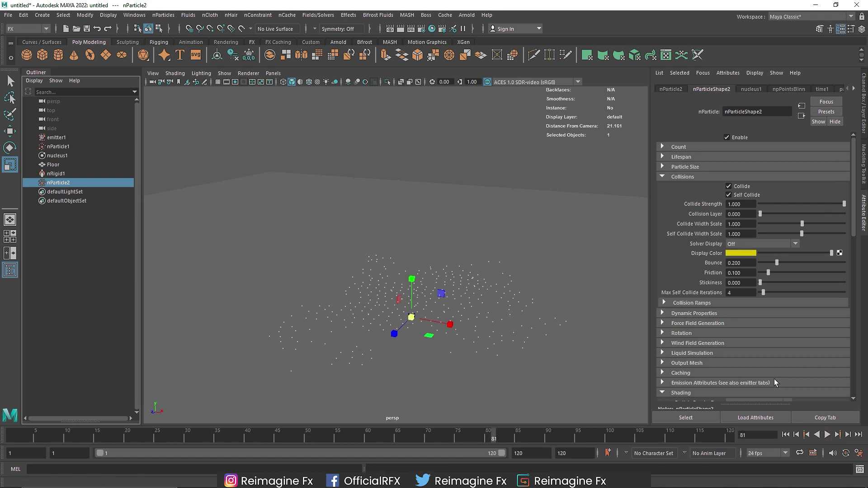
left_click(663, 177)
Step: Set nParticle1's particle render type to Spheres and replay the simulation to watch the spheres split
left_click(70, 148)
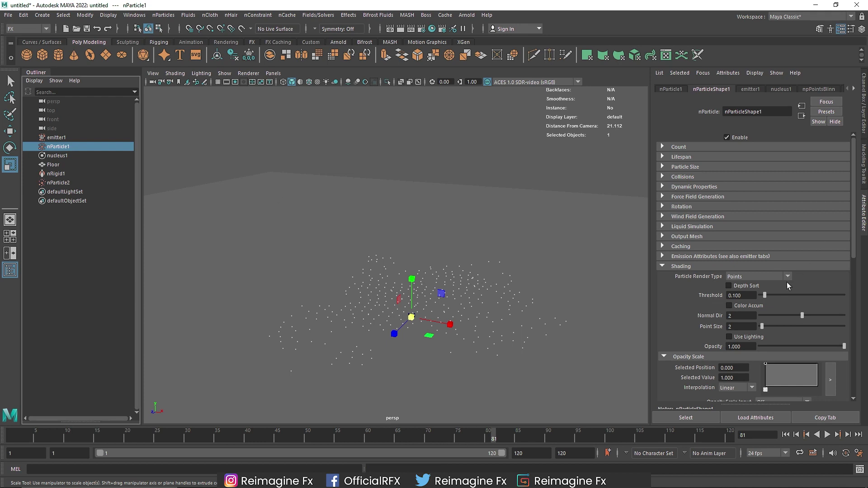
left_click(746, 277)
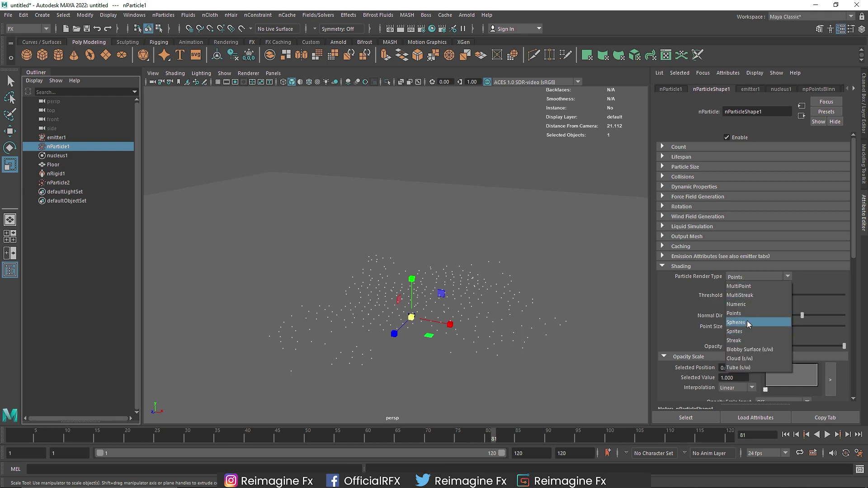
left_click(749, 324)
left_click(828, 434)
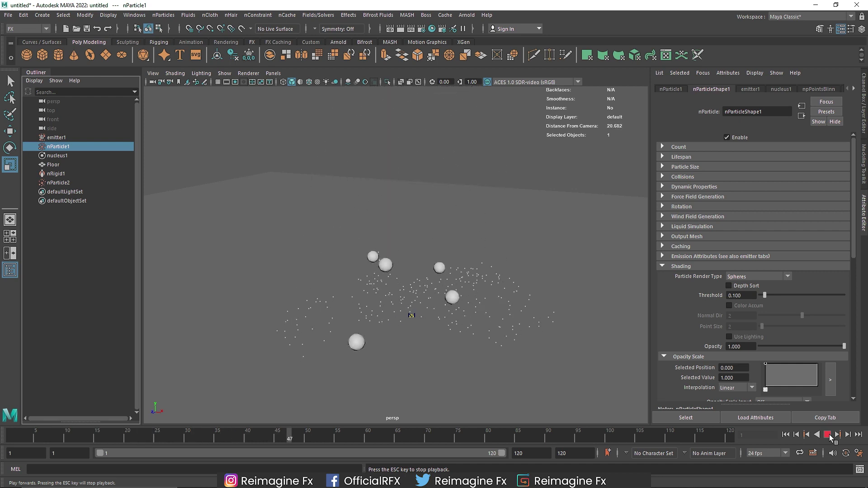
left_click(828, 435)
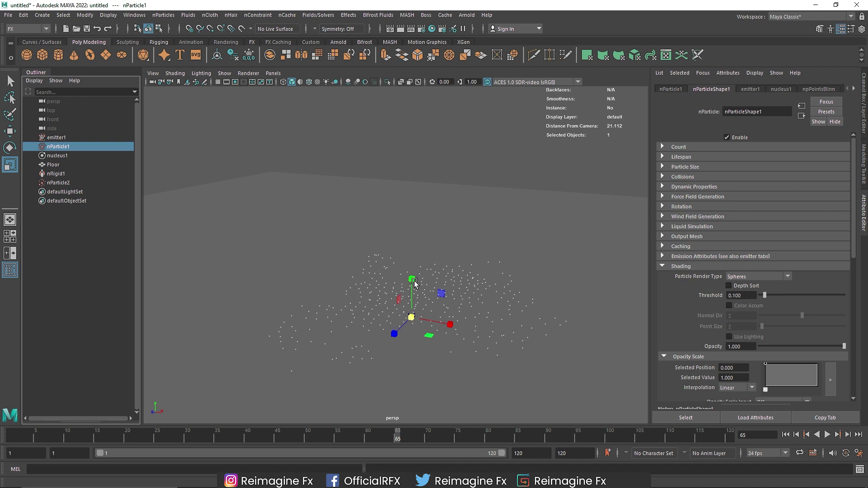
Step: Set nParticle2's particle render type to Spheres
left_click(73, 182)
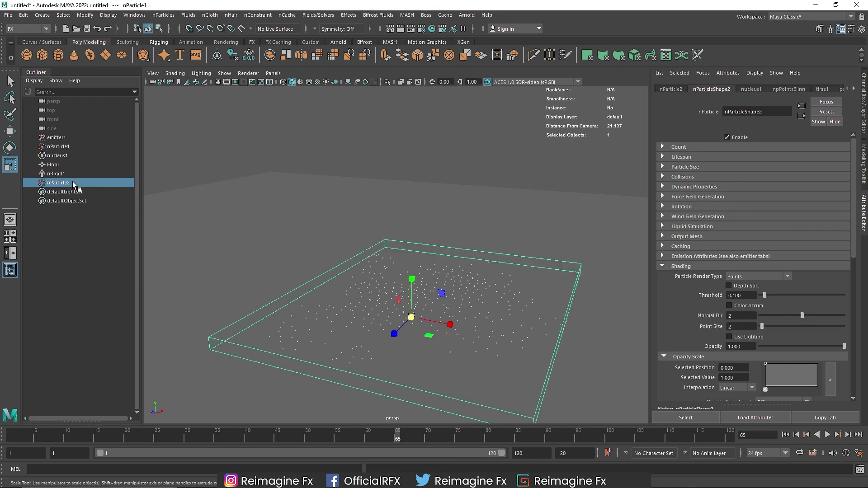
left_click(741, 278)
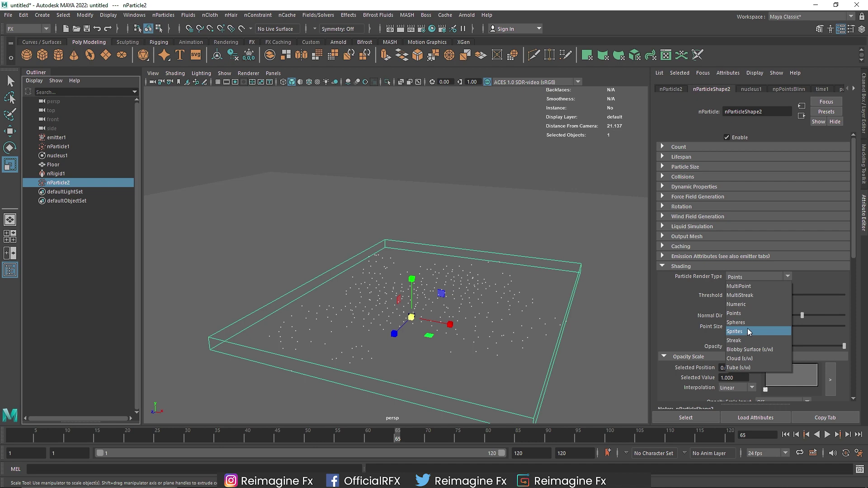
left_click(747, 324)
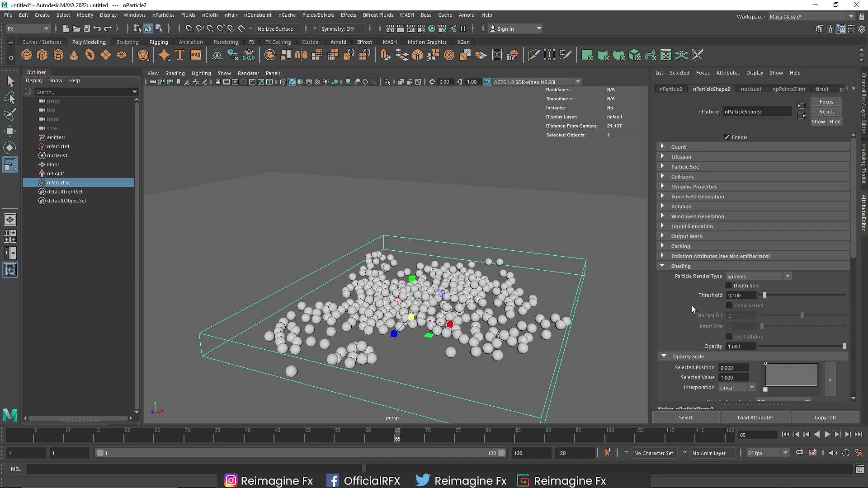
left_click(678, 266)
Step: Shape nParticle2's Radius Scale ramp into a jagged curve of alternating high and low points, and set Radius Scale Input to Randomized ID
left_click(698, 166)
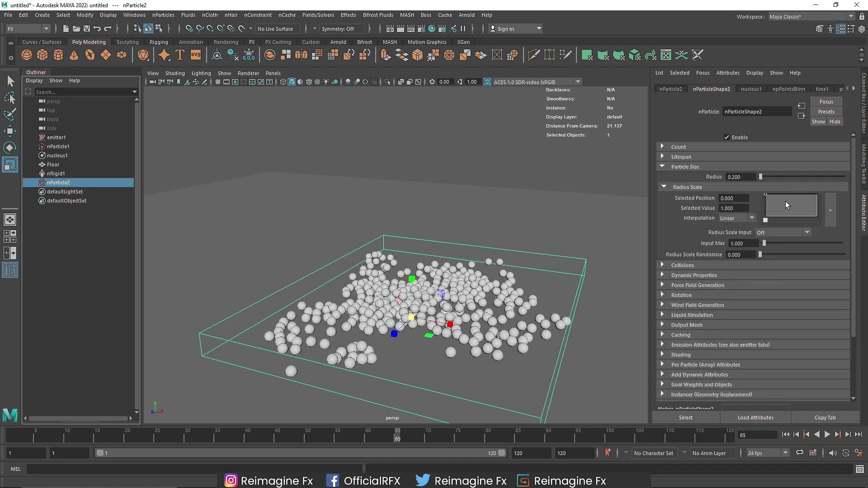
left_click(834, 210)
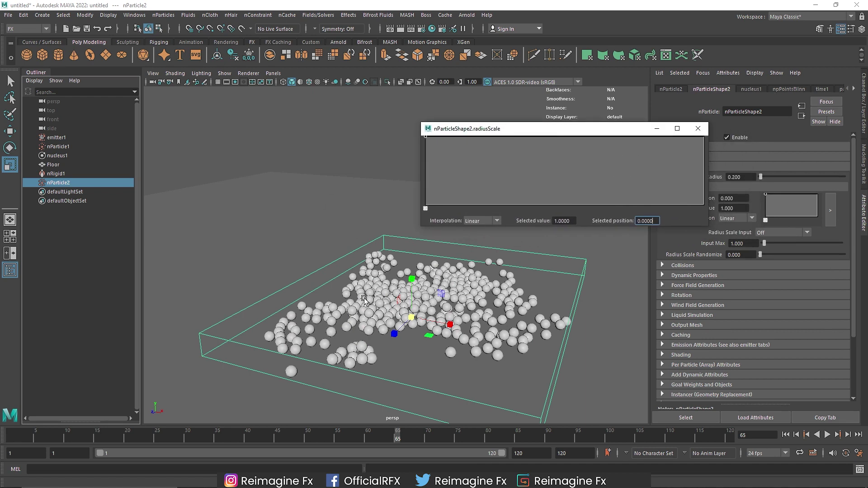
left_click(446, 170)
left_click(461, 152)
left_click(491, 193)
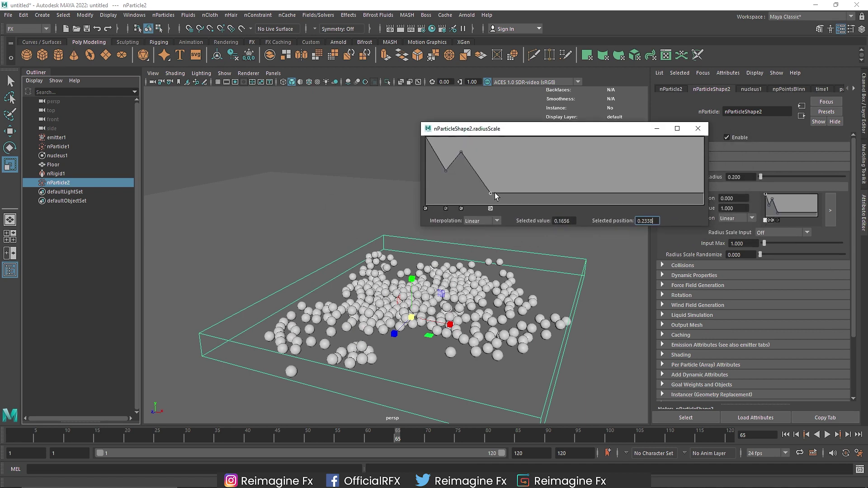
left_click(515, 165)
left_click(526, 177)
left_click(533, 190)
left_click(577, 138)
left_click(589, 175)
left_click(606, 145)
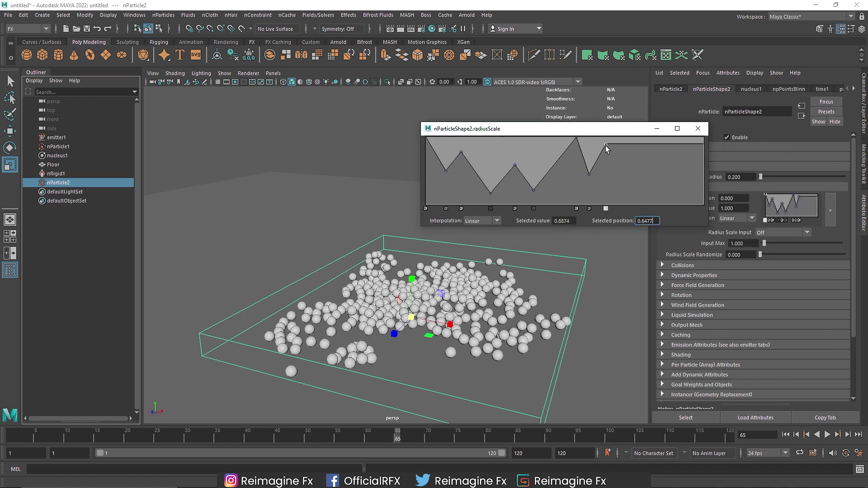
left_click(612, 170)
left_click(632, 148)
left_click_drag(632, 148, 647, 138)
left_click(661, 174)
left_click(668, 169)
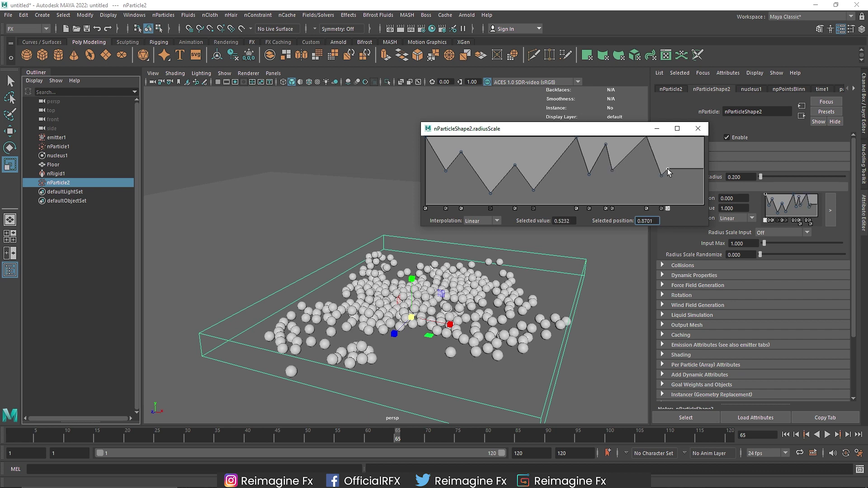
left_click(670, 192)
left_click(679, 176)
left_click_drag(685, 184, 700, 145)
left_click(698, 128)
left_click(772, 233)
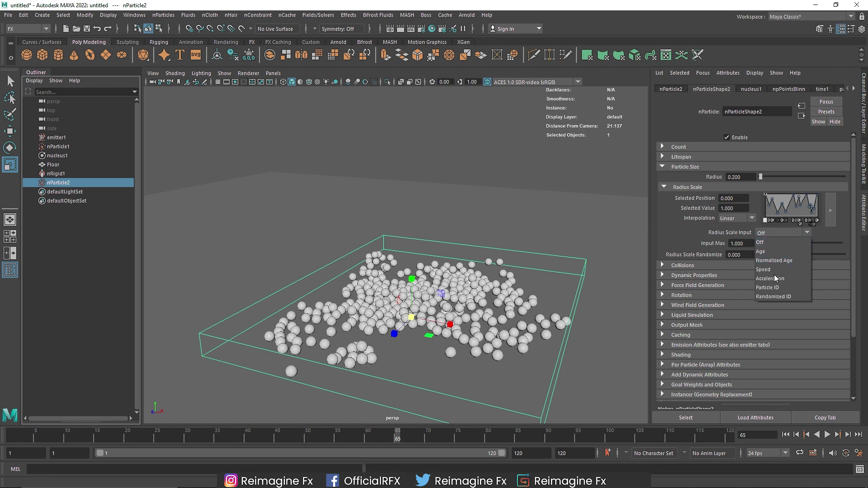
left_click(772, 294)
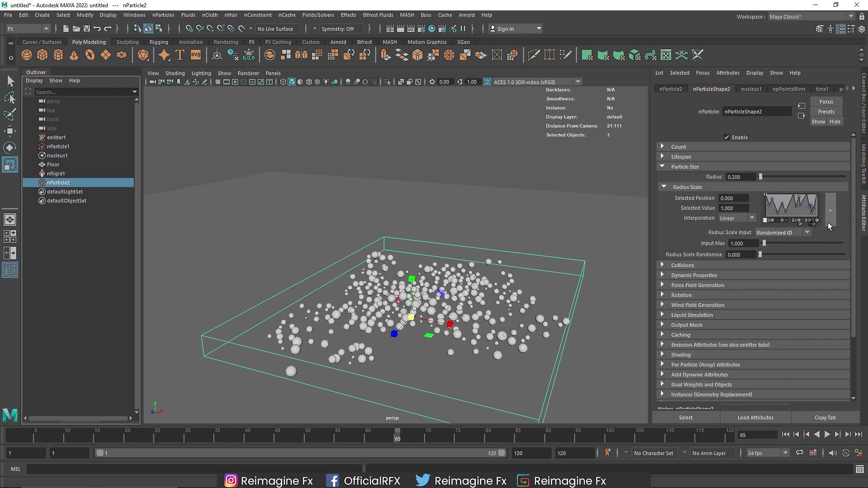
Step: Lower the highest peaks of nParticle2's Radius Scale ramp and add extra points near its start and end
left_click(830, 211)
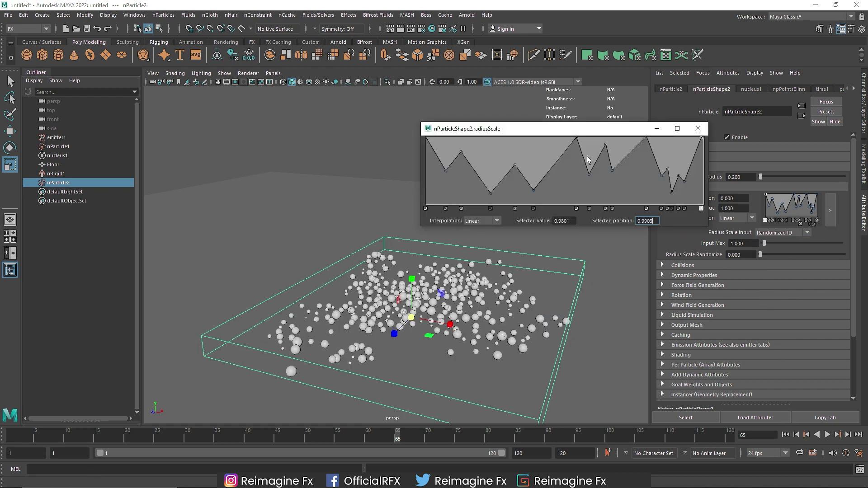
left_click_drag(576, 140, 578, 156)
left_click_drag(648, 139, 612, 182)
left_click_drag(606, 145, 607, 157)
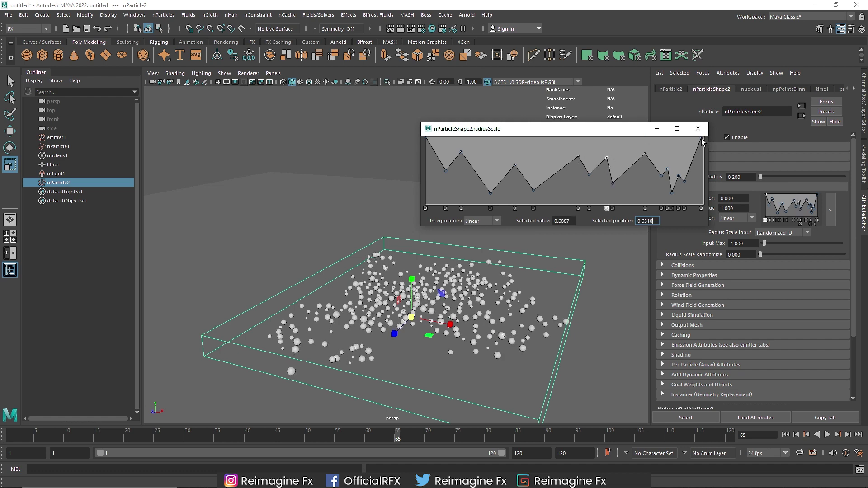
left_click_drag(703, 140, 702, 152)
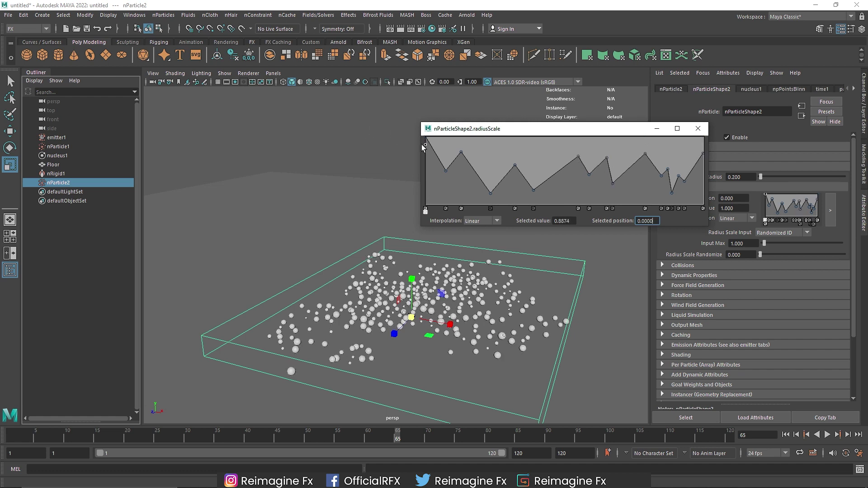
left_click_drag(425, 140, 427, 148)
left_click(435, 155)
left_click(462, 155)
left_click(701, 137)
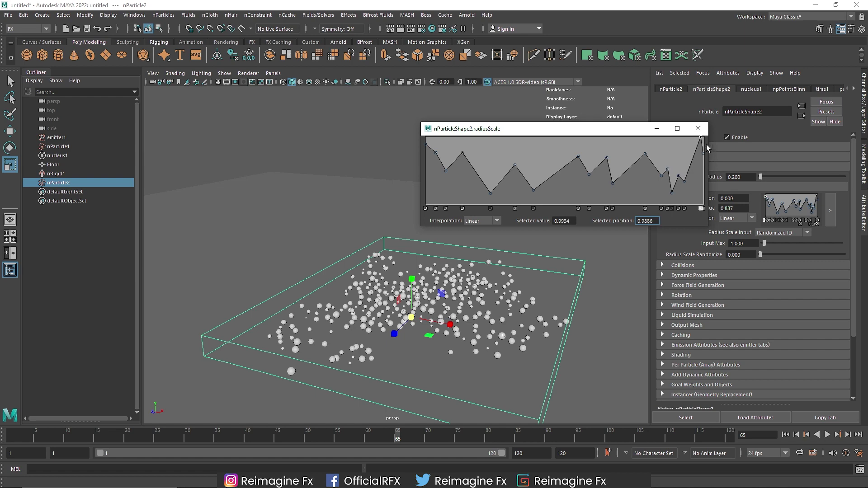
left_click(699, 128)
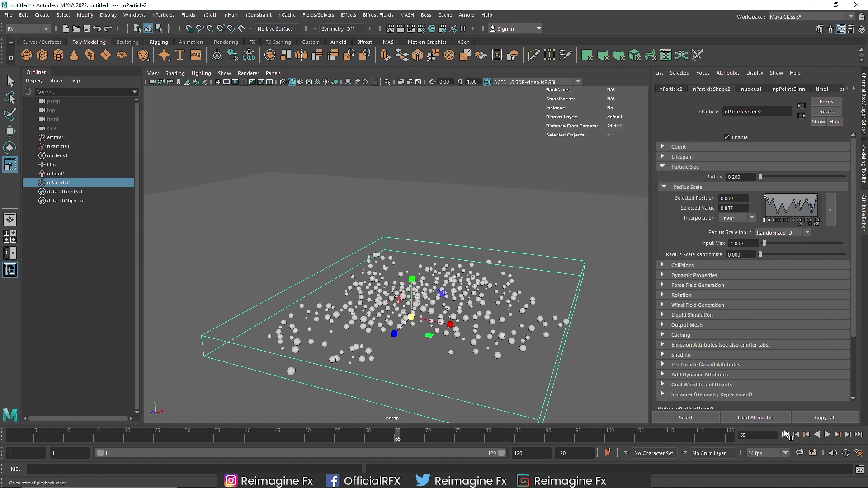
Step: Replay the simulation from the first frame to check the varied sphere sizes, and return to the start
left_click(786, 435)
left_click(828, 434)
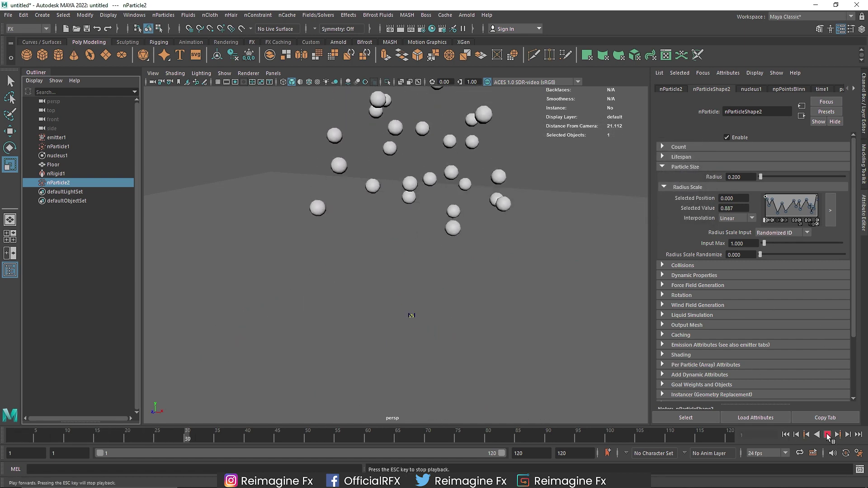
left_click(828, 435)
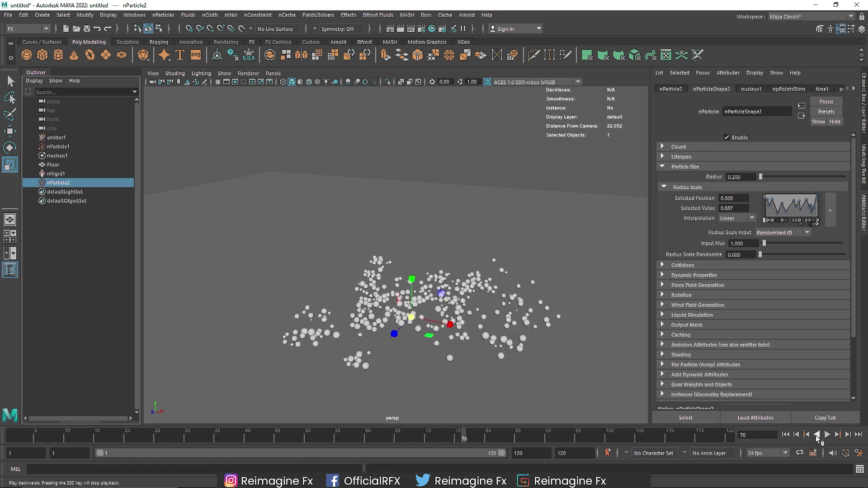
left_click(786, 435)
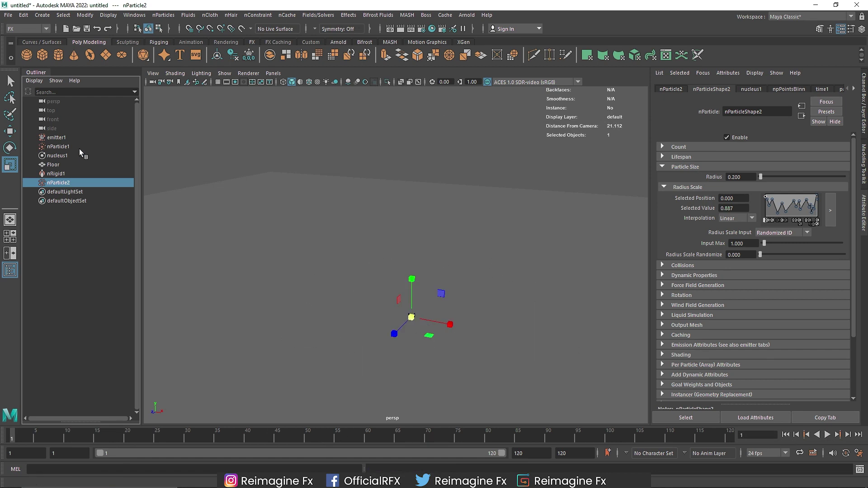
Step: Set nParticle1's radius to 0.2 and replay the simulation to compare the falling and split spheres
left_click(81, 147)
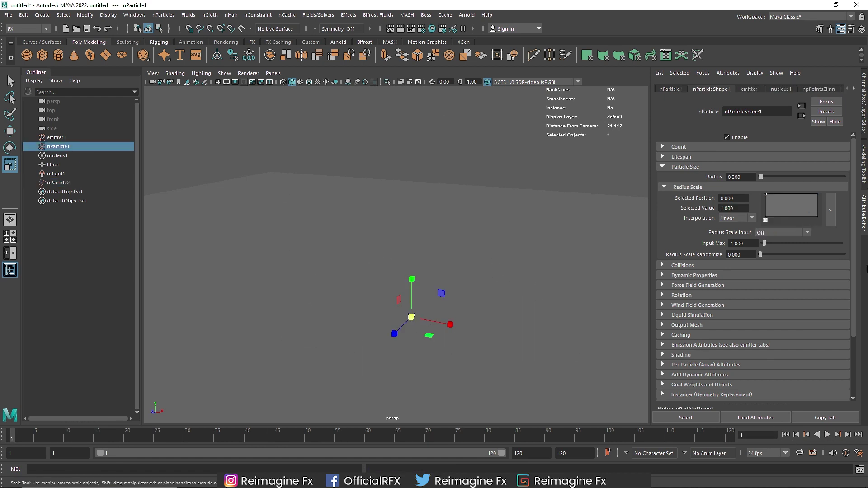
left_click(744, 177)
type("0.2")
key("Return")
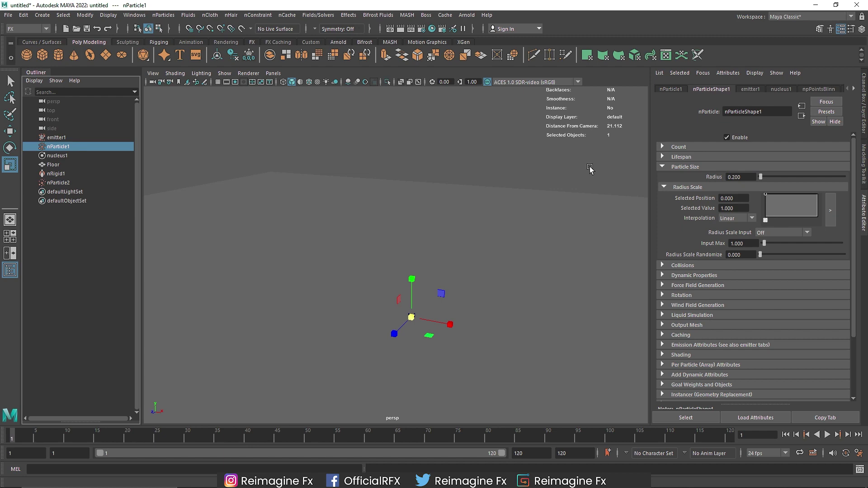
left_click(827, 434)
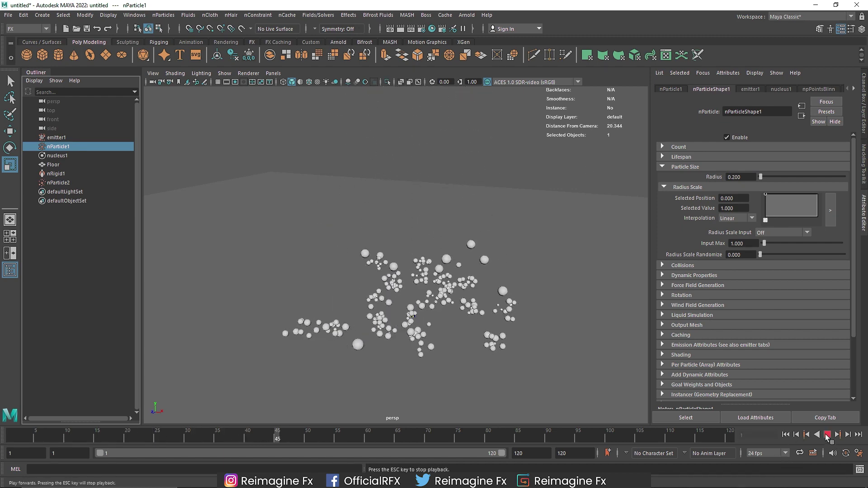
left_click(827, 435)
mouse_move(425, 317)
left_mouse_down("alt")
mouse_move(436, 325)
mouse_move(418, 317)
left_mouse_up("alt")
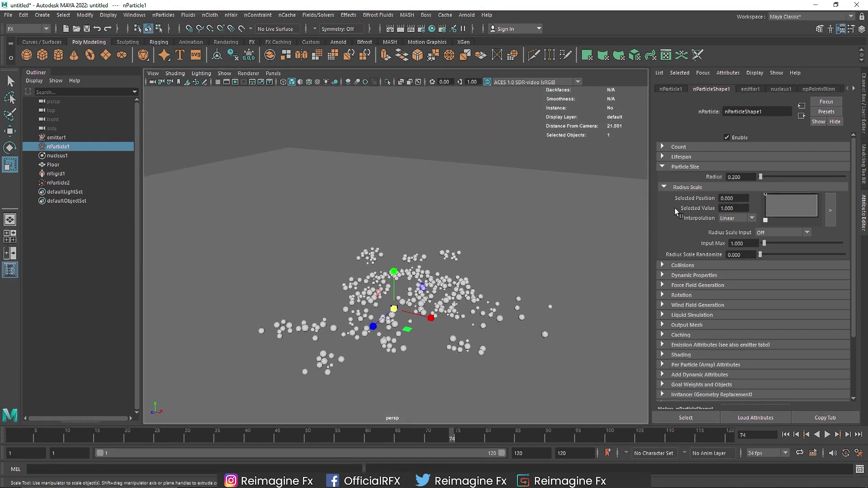
left_click(685, 168)
left_click(705, 177)
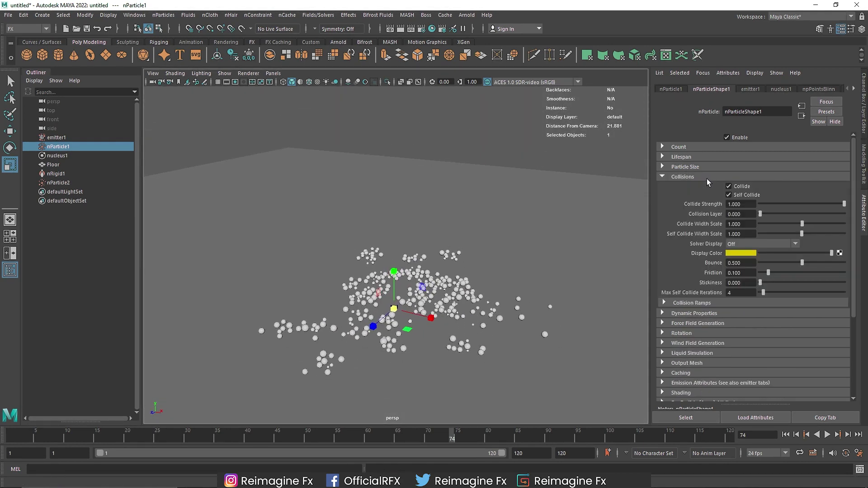
left_click(706, 177)
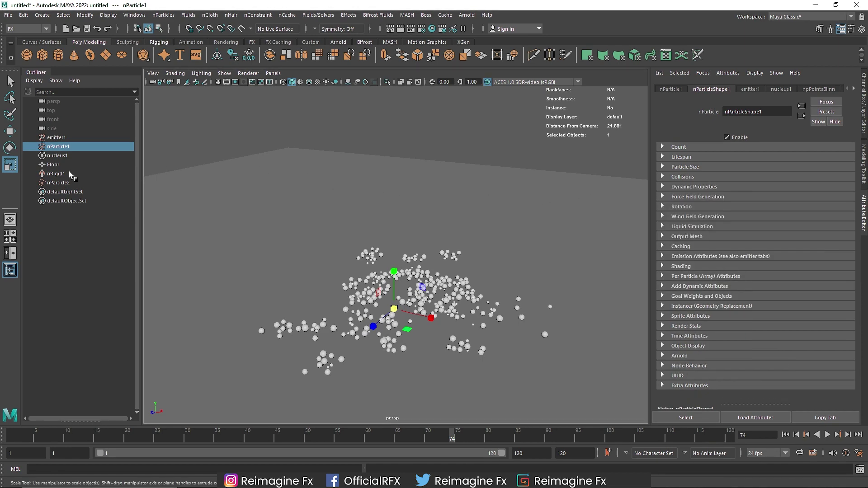
Step: Show the Floor collider's Collision Thickness in the viewport and examine the gap between the particles and the surface
left_click(61, 165)
left_click_drag(398, 343, 401, 296, "alt")
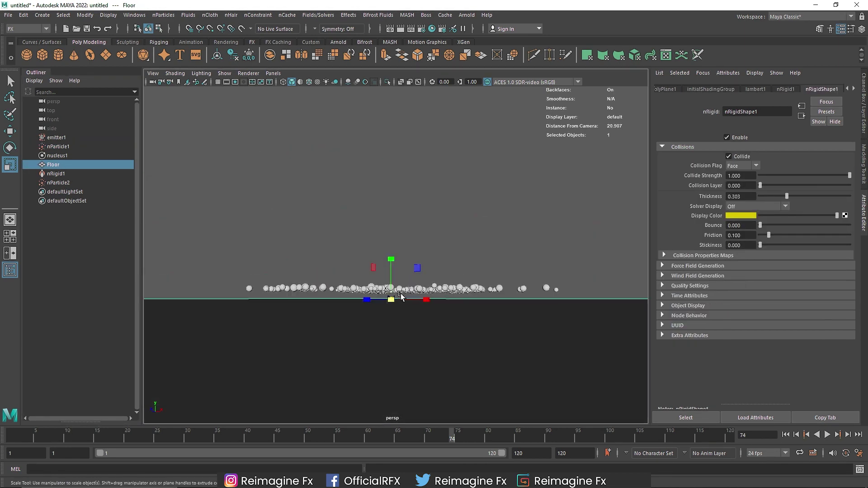
left_click(745, 208)
left_click(751, 216)
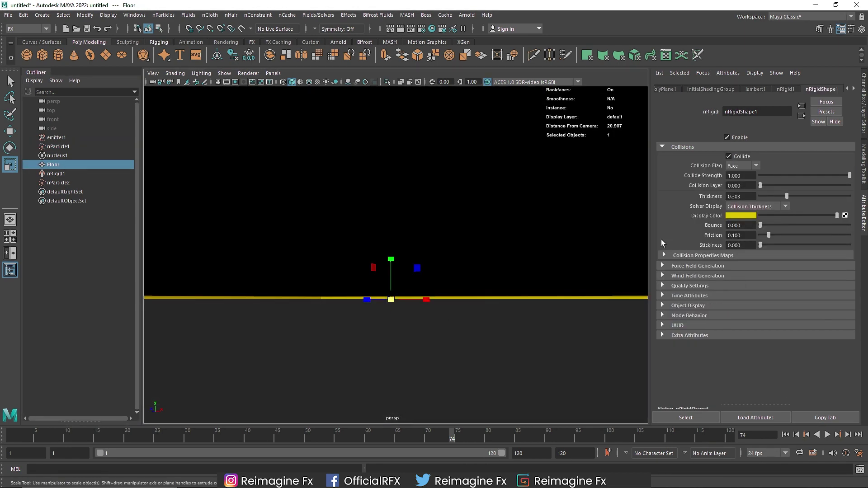
left_click_drag(491, 287, 530, 208, "alt")
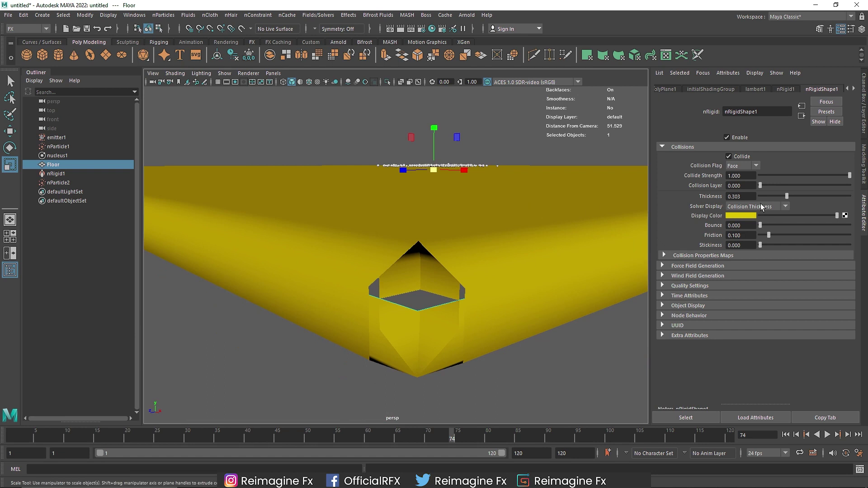
Step: Reduce the Floor collider's thickness to 0.006 and turn its Solver Display off
left_click_drag(785, 197, 760, 197)
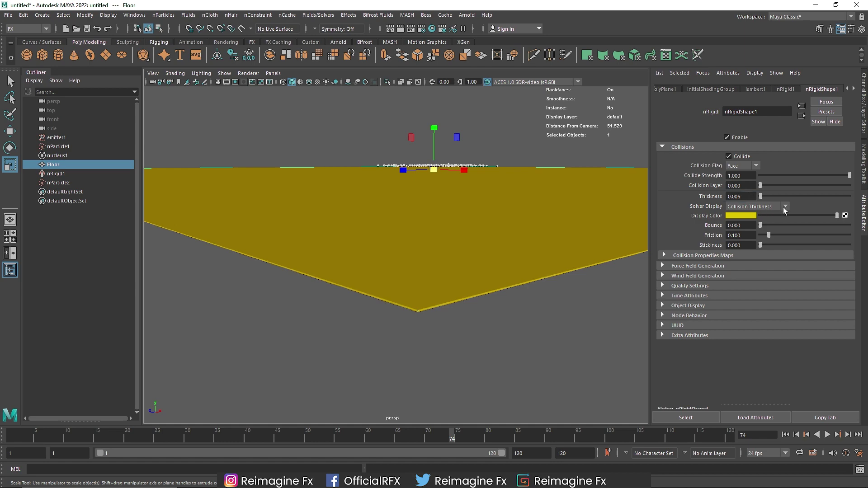
left_click(756, 206)
left_click(746, 211)
Step: Set the nucleus1 solver's substeps to 12
left_click(84, 183)
left_click(71, 156)
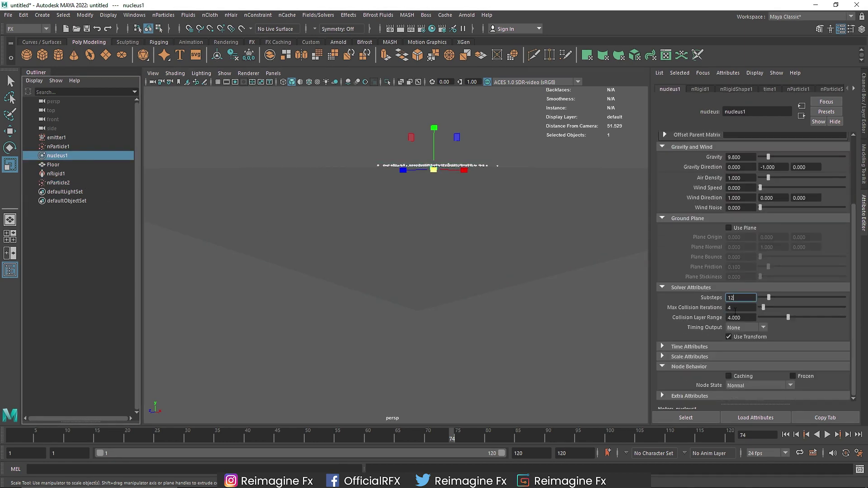
type("12")
key("Return")
Step: Replay the simulation from the first frame and examine closely how the particles land and split on the Floor
left_click_drag(411, 276, 473, 284, "alt")
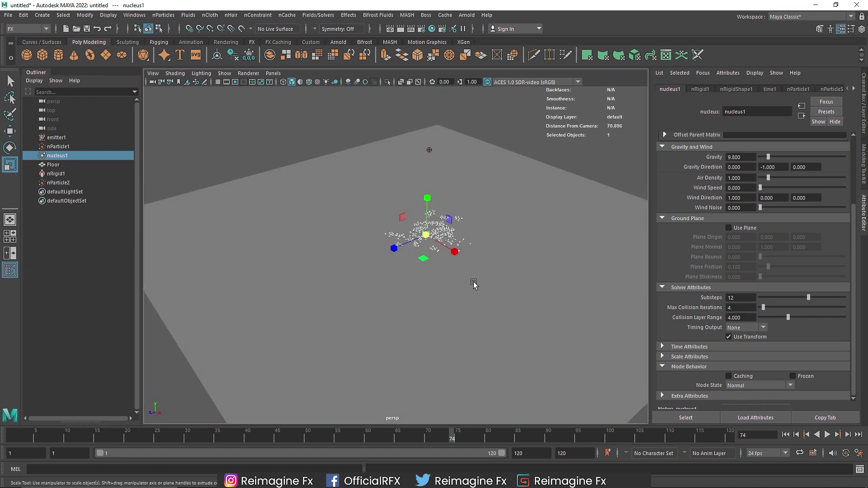
left_click(786, 435)
left_click(827, 434)
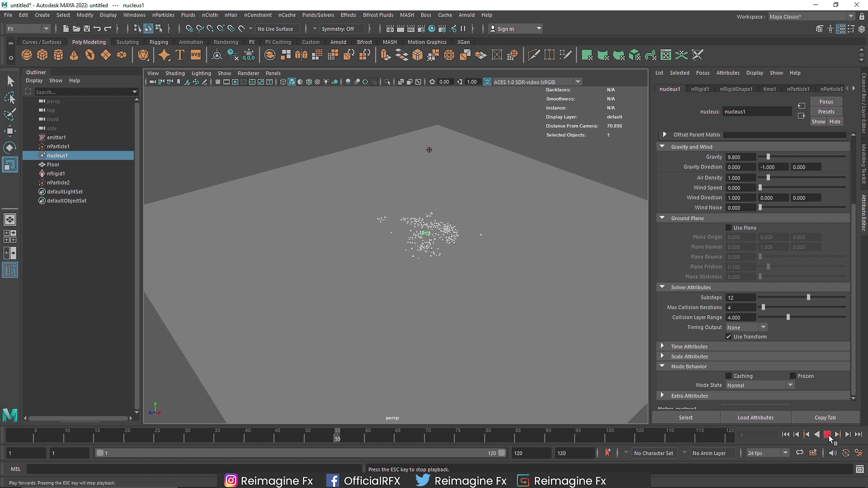
left_click(830, 440)
key("f")
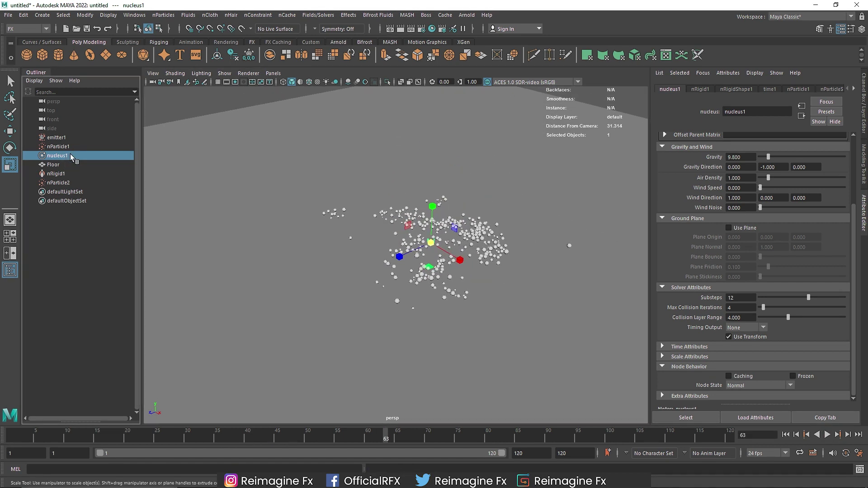
Step: Set emitter1's emission speed to 2 and replay the simulation from the first frame
left_click(72, 145)
left_click(749, 89)
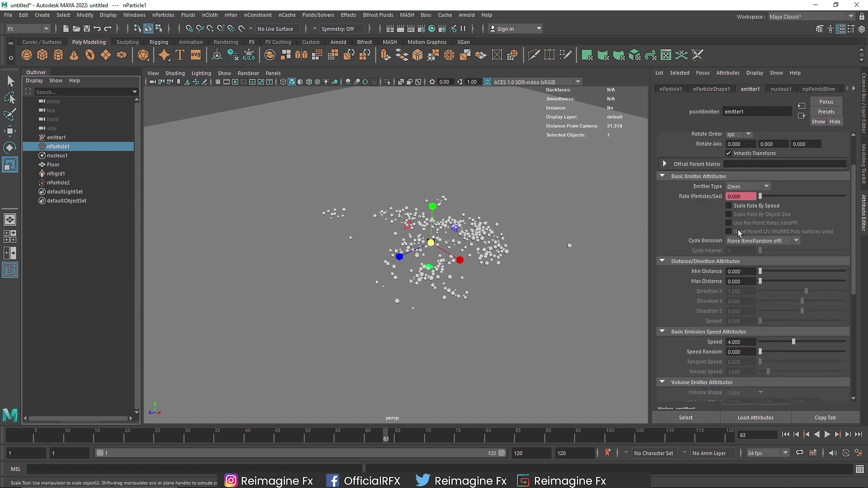
left_click(785, 434)
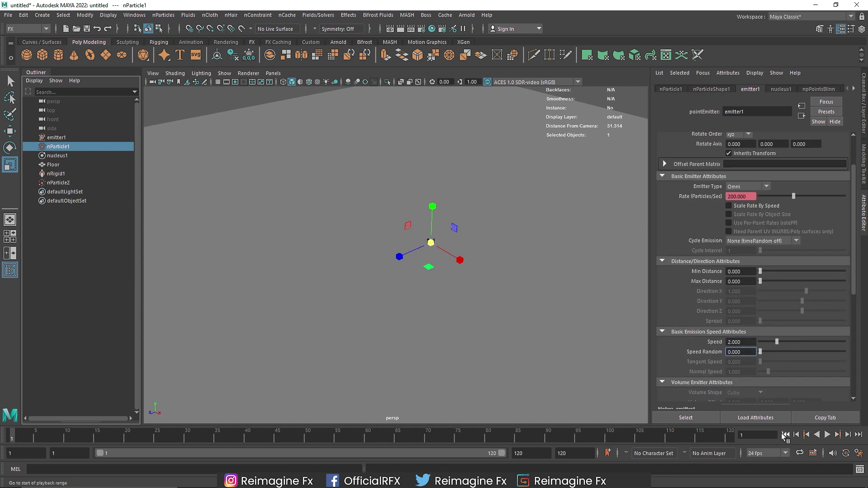
left_click(828, 435)
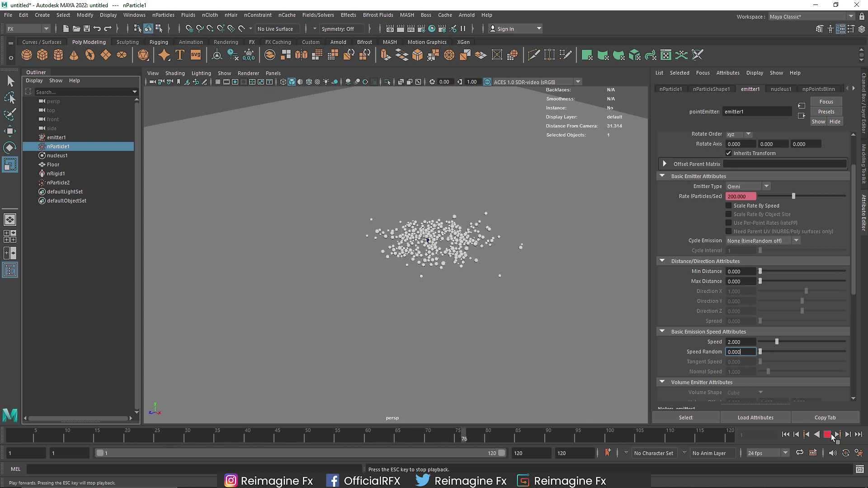
left_click(828, 435)
Step: Set nParticle1's collision friction to 0.2 and its bounce to 0.6
left_click(713, 89)
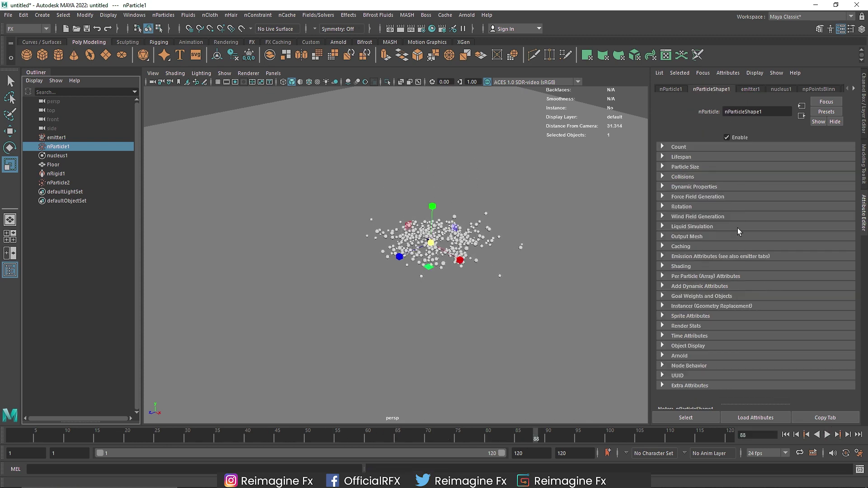
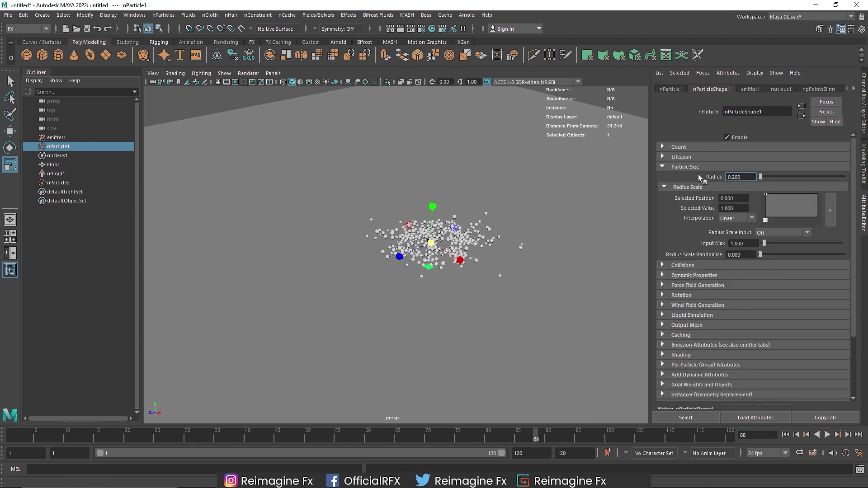
left_click(693, 177)
double_click(741, 273)
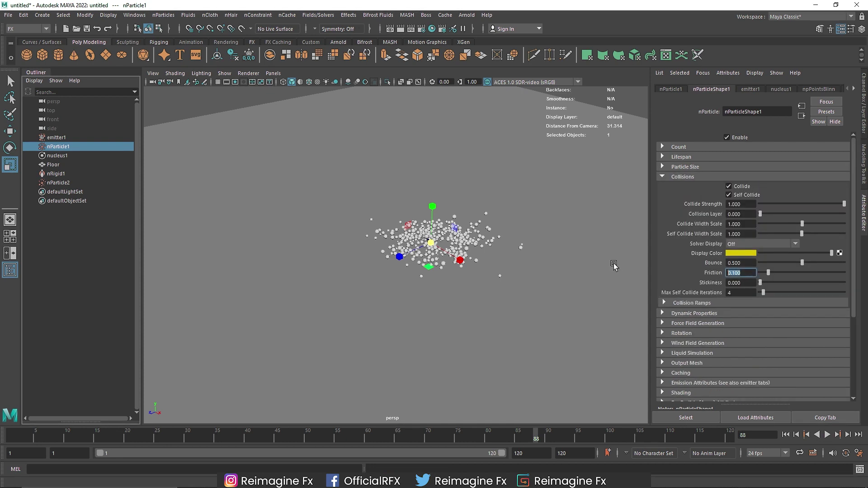
type("0.2")
key("Return")
double_click(753, 262)
type("0.6")
key("Return")
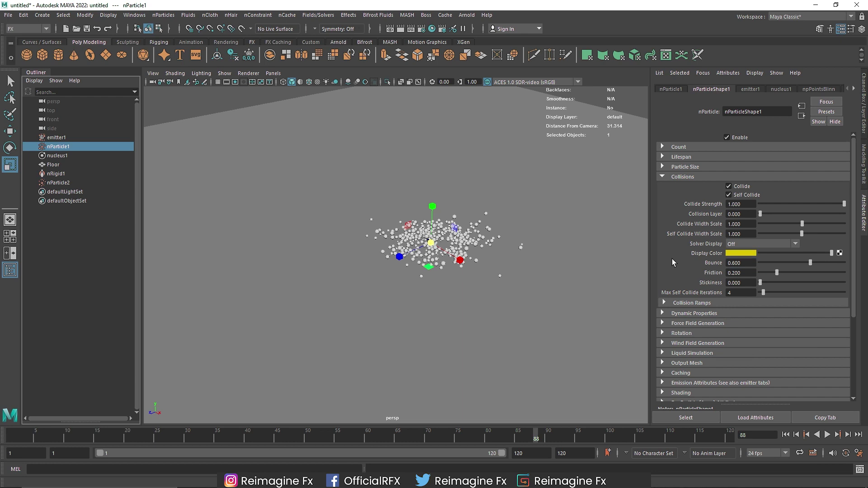
left_click(679, 177)
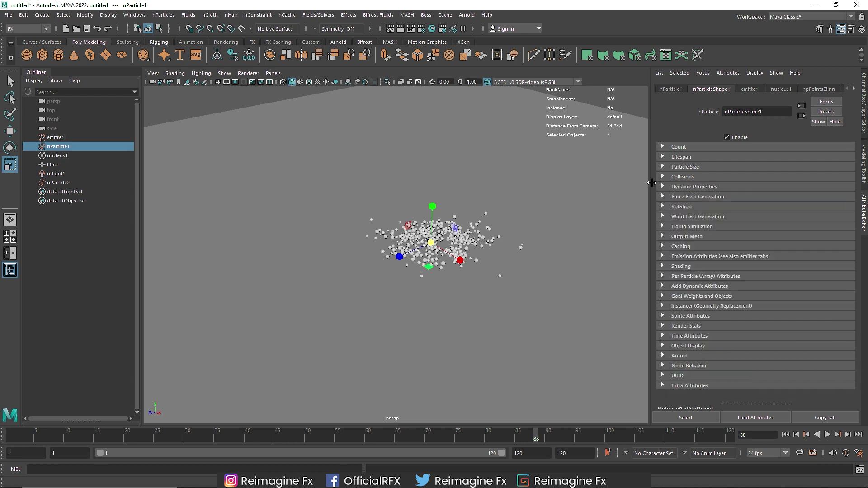
Step: Set nParticle2's collision bounce to 0.4
left_click(61, 182)
left_click(695, 179)
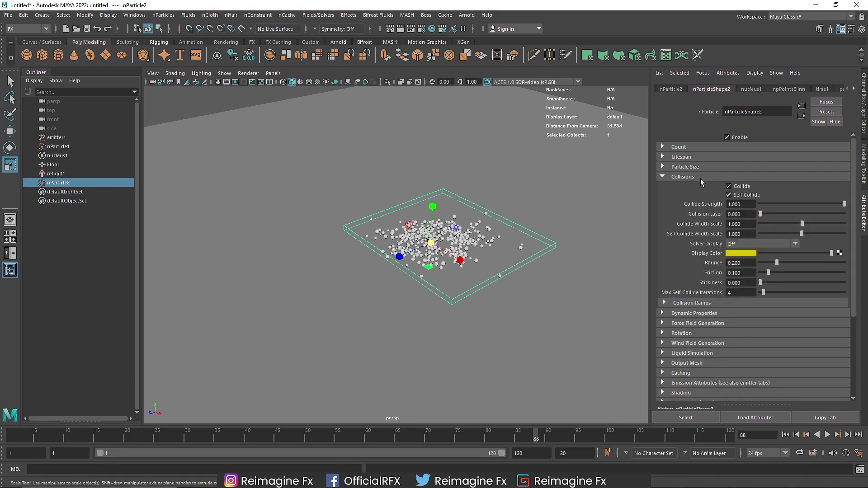
left_click(741, 263)
type("0.4")
key("Return")
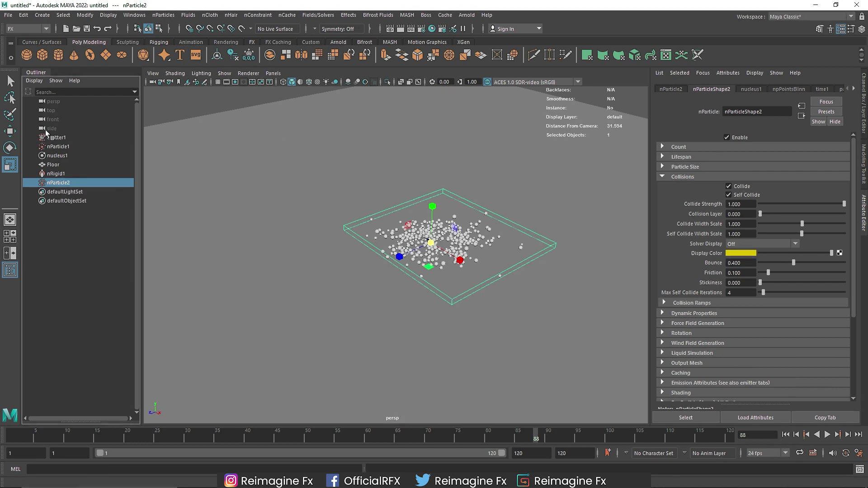
Step: Set nParticle1's mass to 0.8 in its dynamic properties
left_click(71, 148)
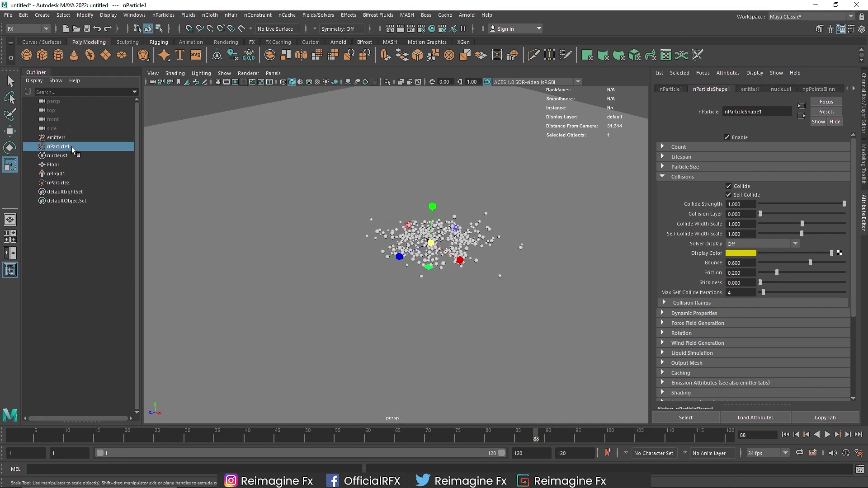
left_click(683, 313)
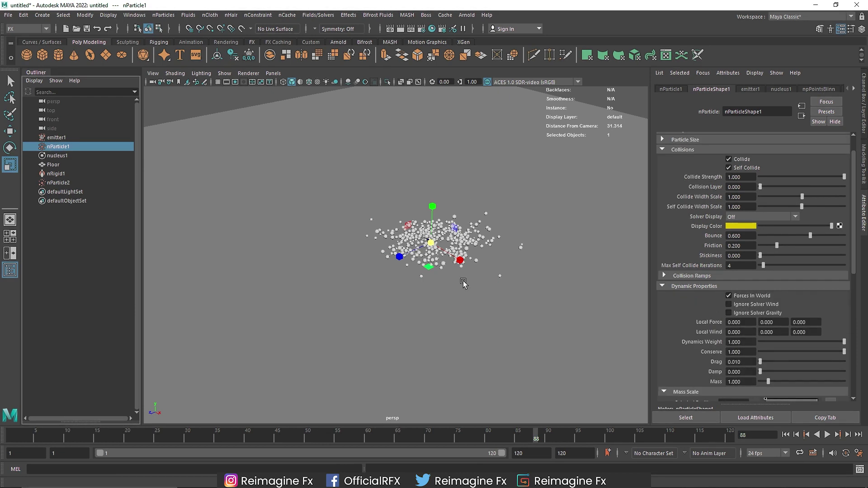
type("0.8")
key("Return")
Step: Replay the simulation and examine from close up and farther away how the particles bounce and spread over the Floor
left_click(827, 435)
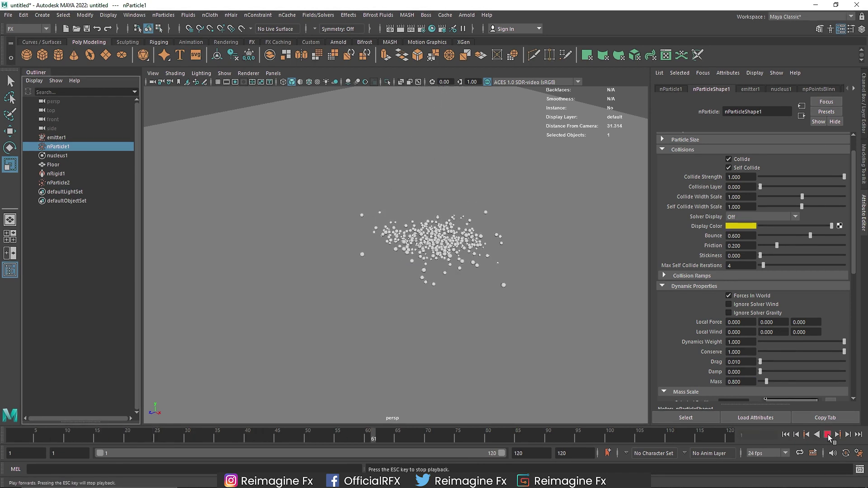
left_click(828, 435)
key("f")
left_click(828, 435)
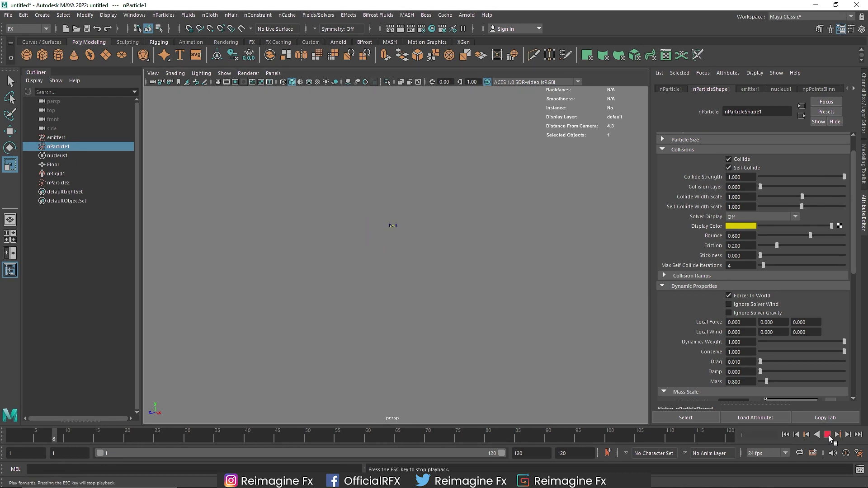
key("Escape")
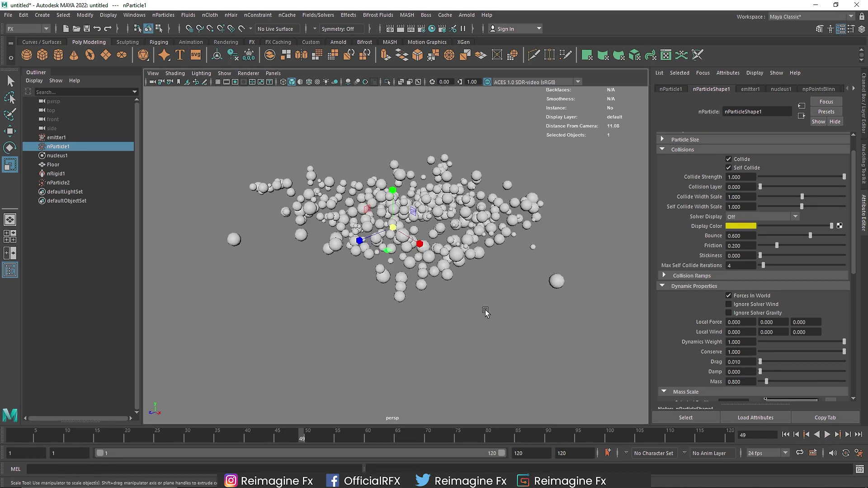
scroll(486, 312, "down", 5)
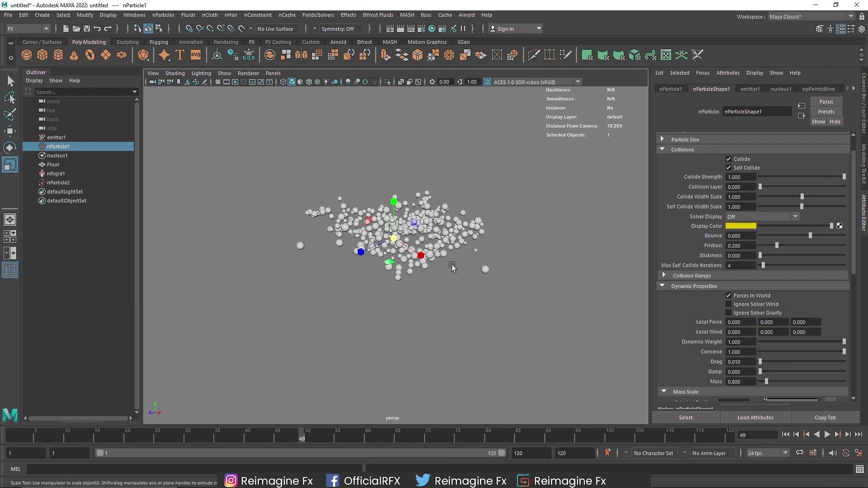
left_click(827, 435)
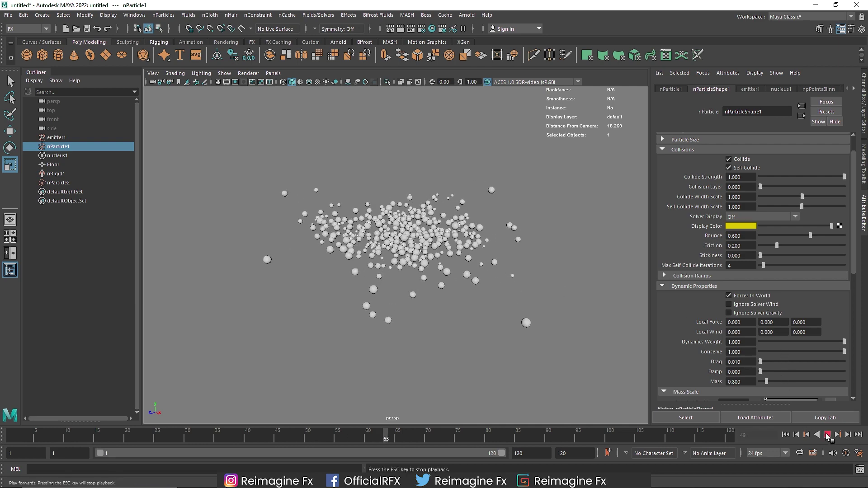
key("Escape")
left_click_drag(396, 238, 400, 254, "alt")
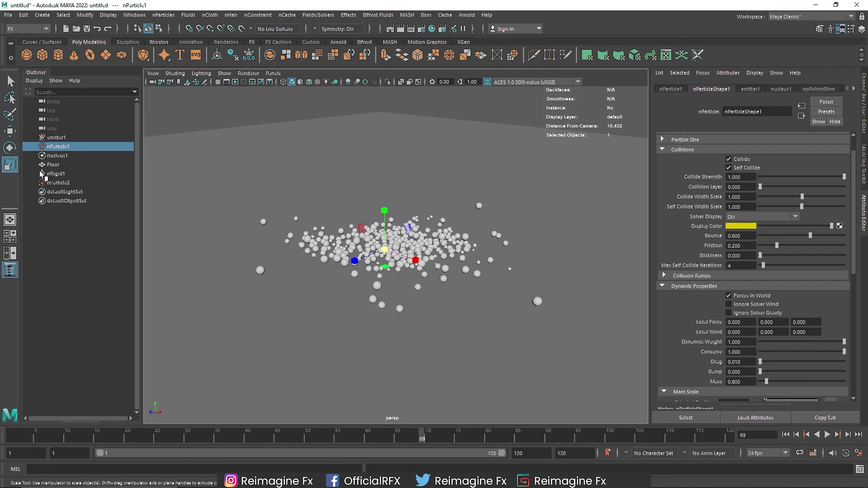
Step: Set the number of particles in nParticle1's split collision event to 6 and replay the simulation from the start
left_click(58, 183, "ctrl")
left_click(163, 15)
left_click(200, 168)
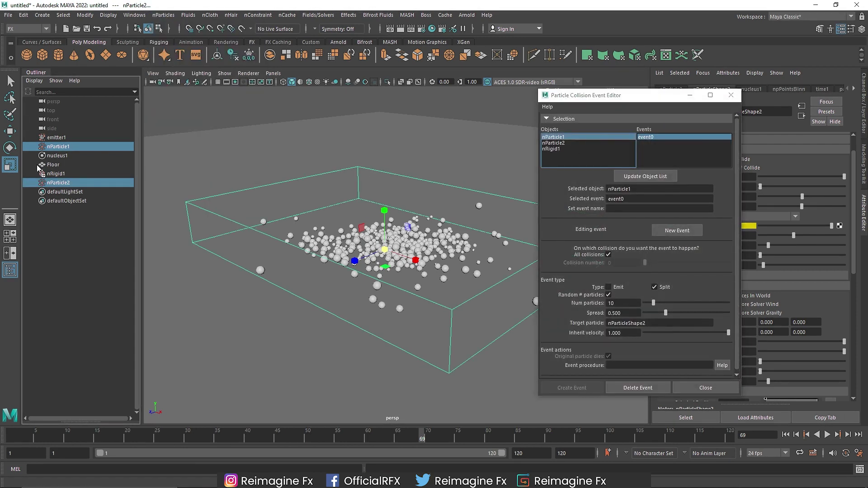
left_click(60, 139)
left_click(57, 146)
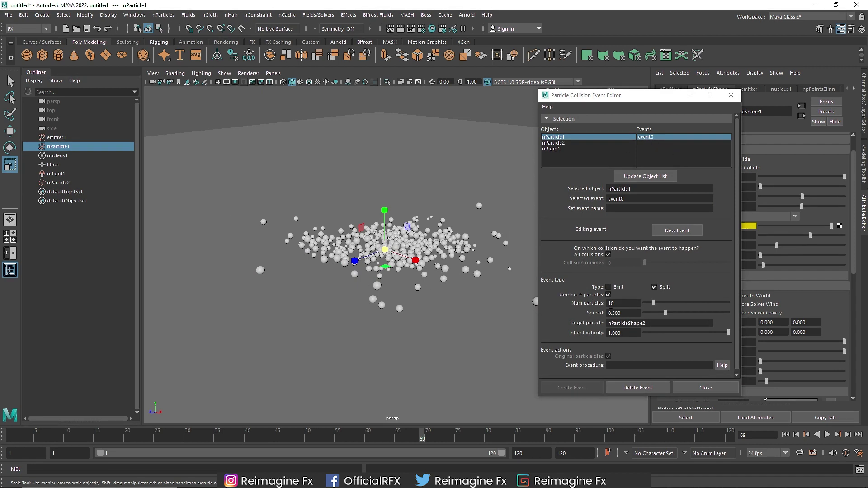
double_click(626, 304)
type("6")
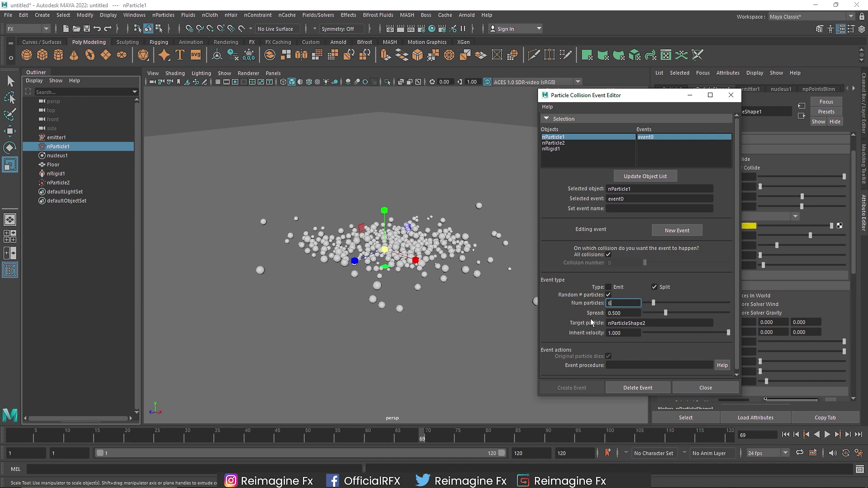
key("Return")
left_click(696, 389)
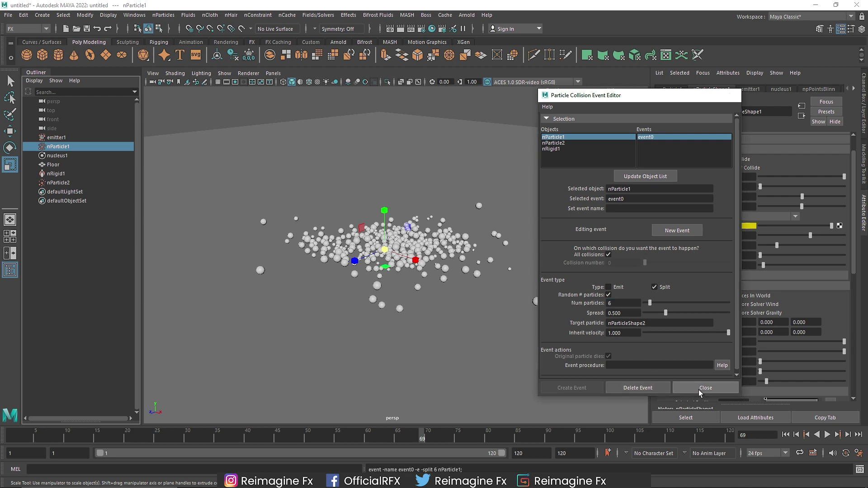
left_click(806, 435)
left_click(828, 434)
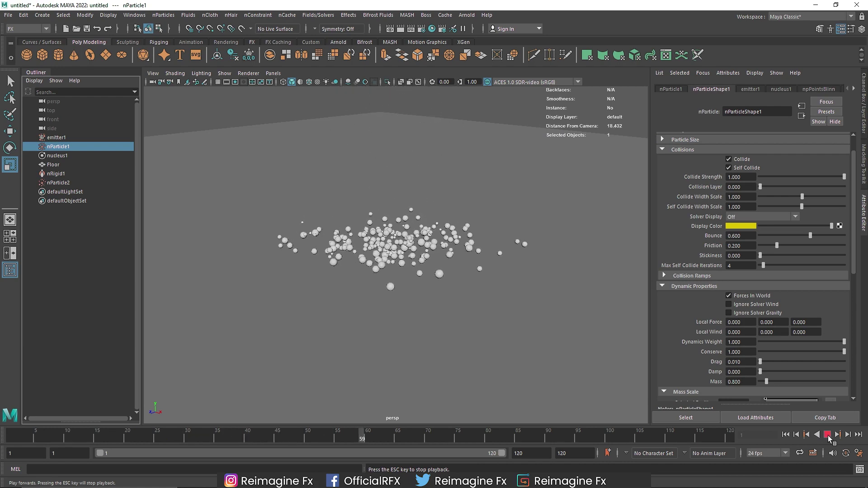
left_click(827, 435)
mouse_move(457, 311)
left_mouse_down("alt")
mouse_move(450, 325)
mouse_move(465, 312)
left_mouse_up("alt")
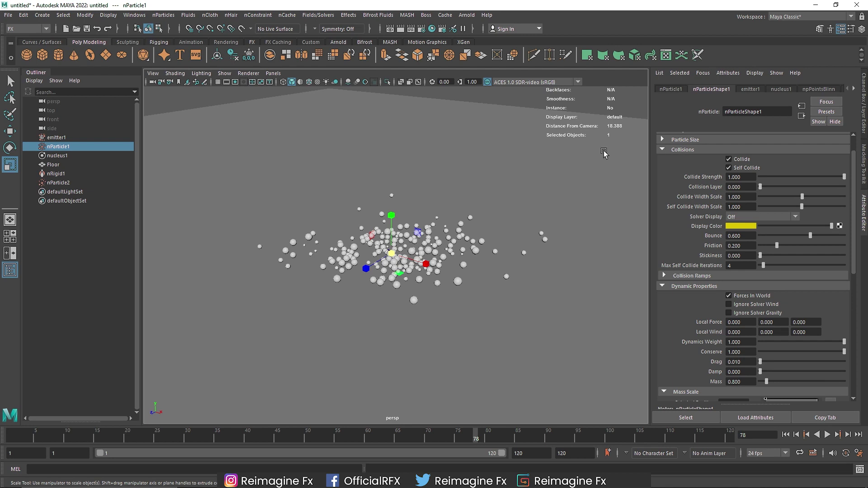
Step: Set nParticle2's mass to 0.6 and replay the simulation from the first frame
left_click(119, 183)
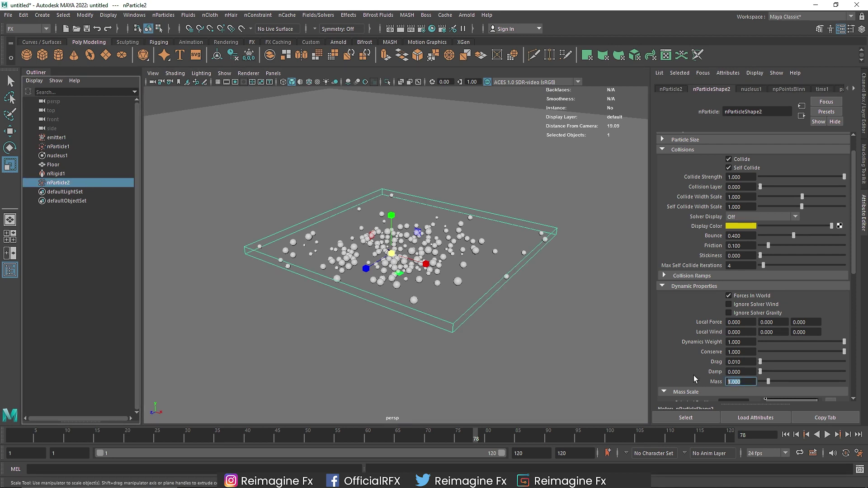
type("0.6")
key("Return")
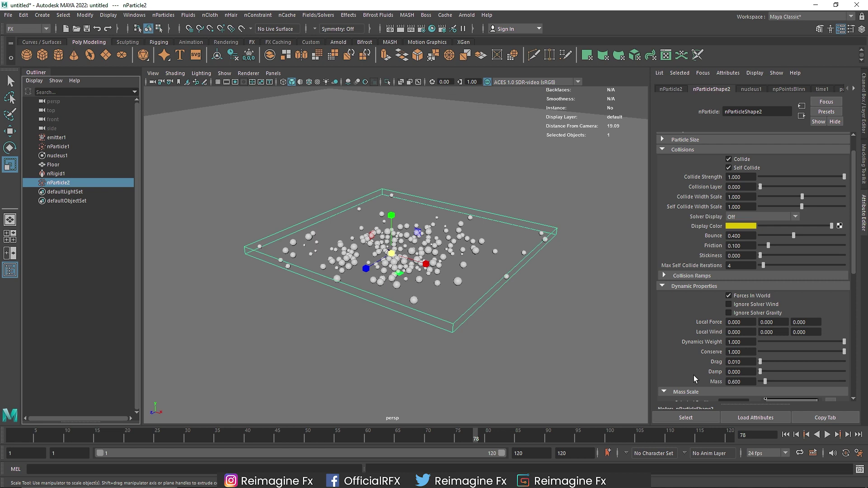
left_click(786, 435)
left_click(827, 434)
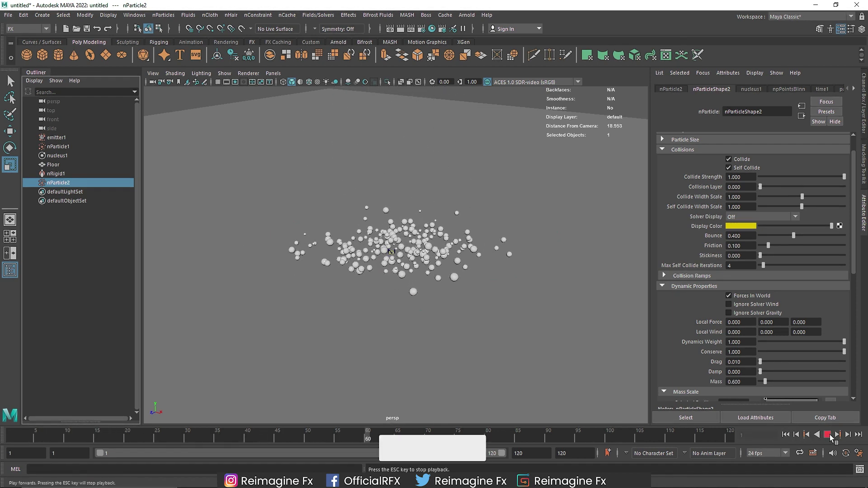
left_click(829, 435)
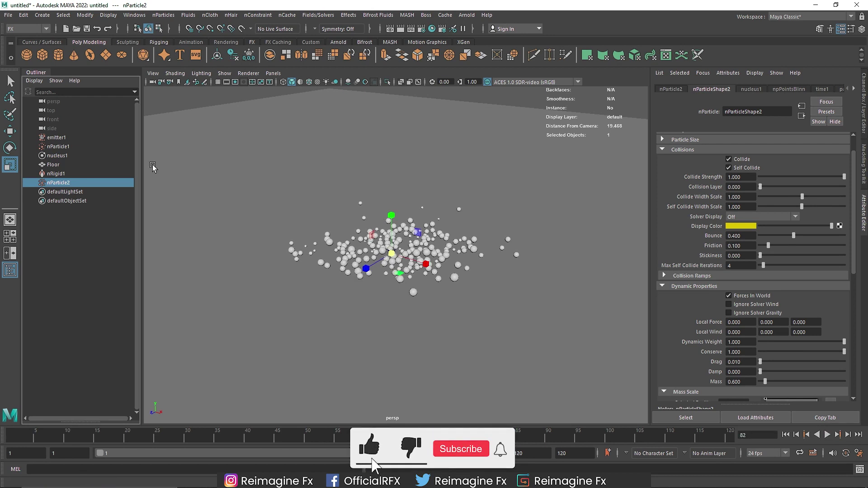
Step: Set nParticle2's collision bounce to 0.8 and replay the simulation from the first frame
left_click(84, 147)
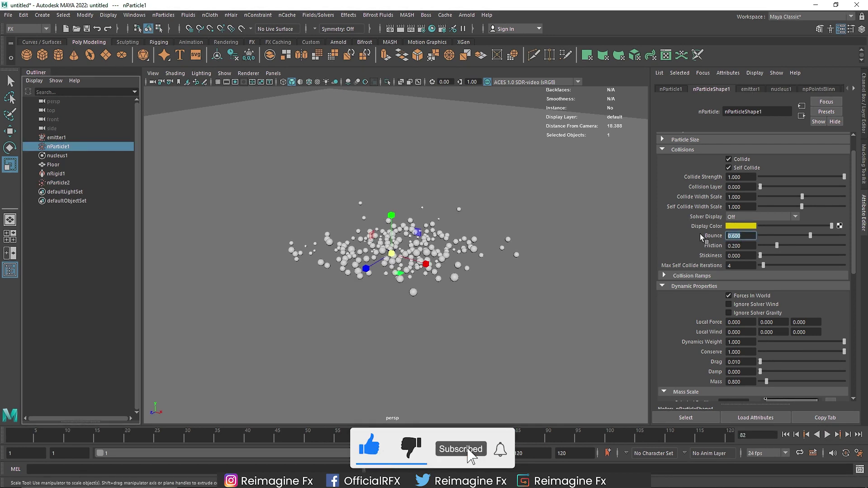
left_click(58, 182)
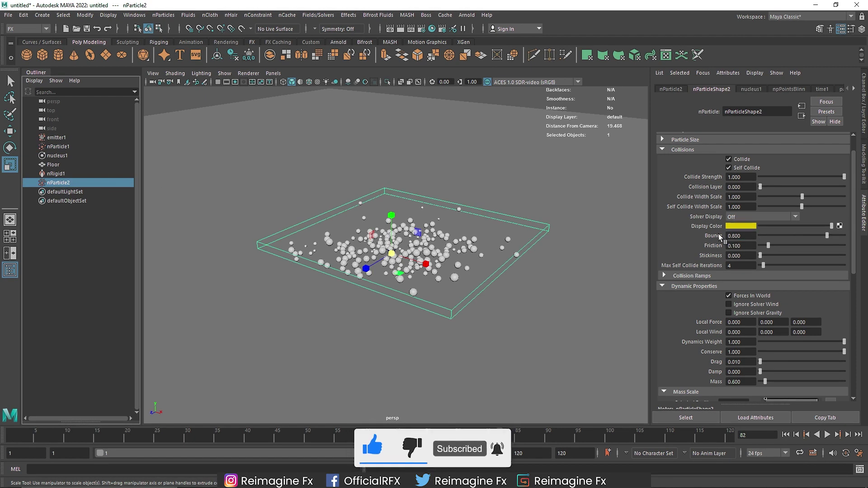
type("0.8")
key("Return")
left_click(785, 435)
left_click(827, 435)
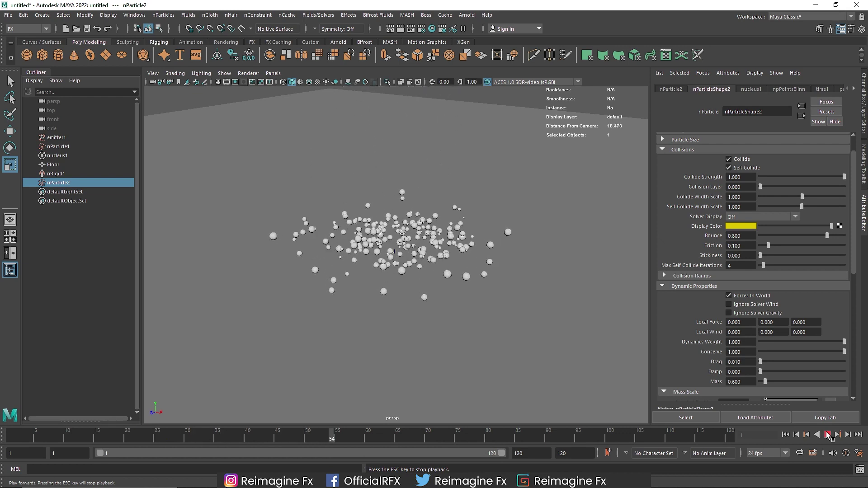
left_click(827, 435)
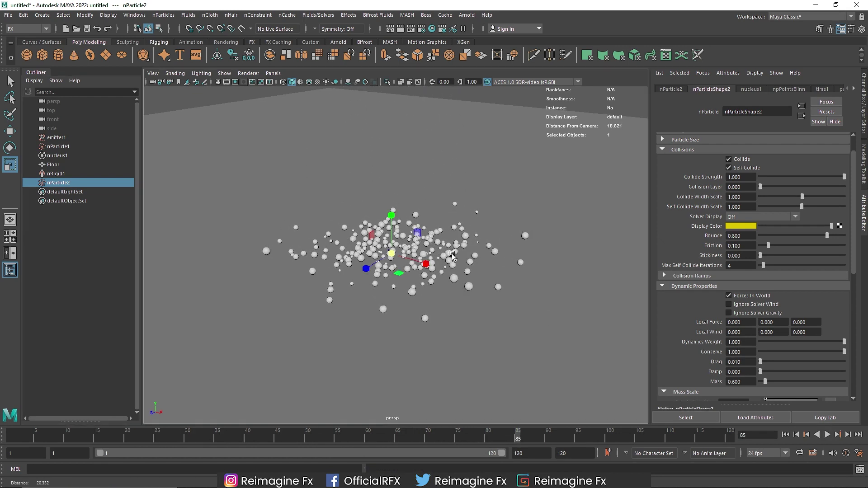
scroll(391, 253, "up", 1)
Step: Set emitter1's emission speed to 3 and replay the simulation from the first frame
left_click(786, 435)
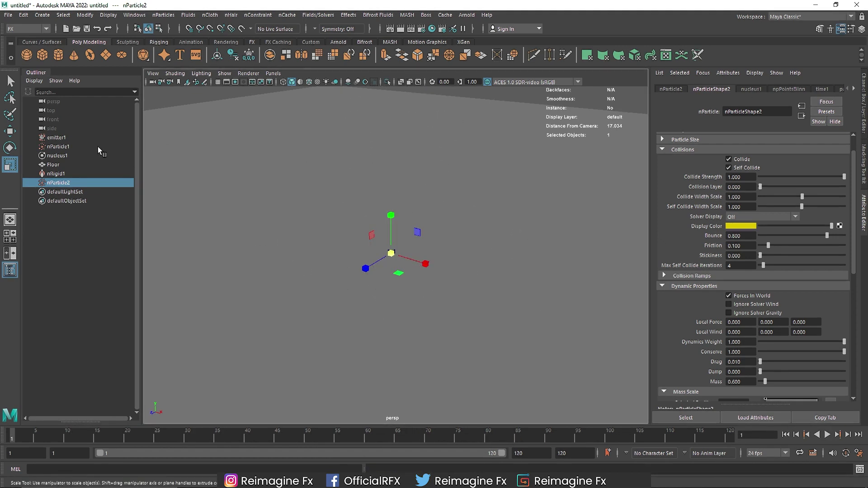
left_click(102, 146)
left_click(751, 89)
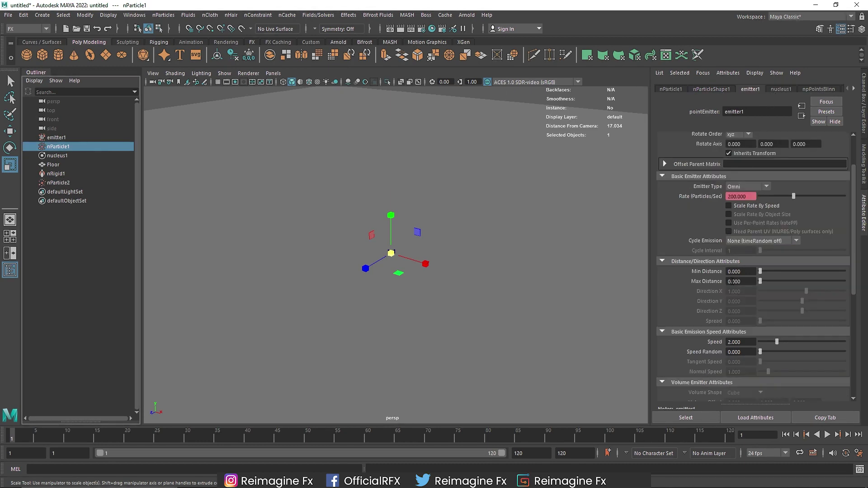
scroll(735, 279, "down", 1)
double_click(737, 315)
type("3")
key("Tab")
scroll(716, 334, "down", 3)
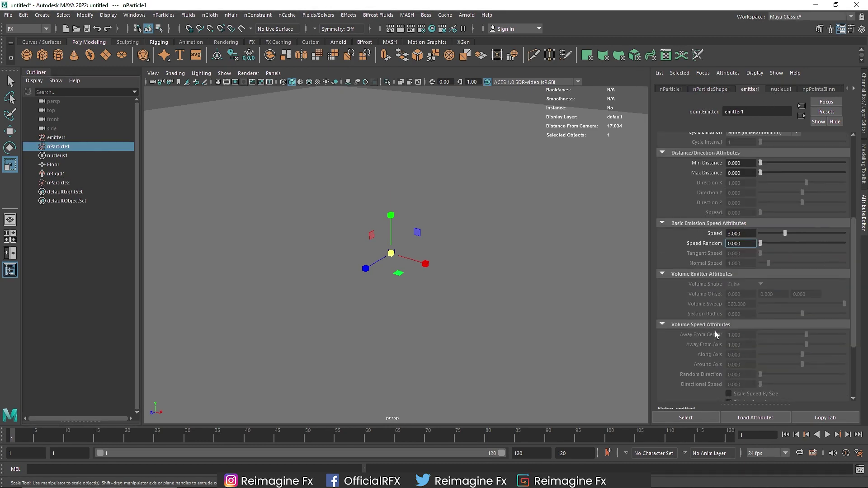
scroll(716, 334, "up", 4)
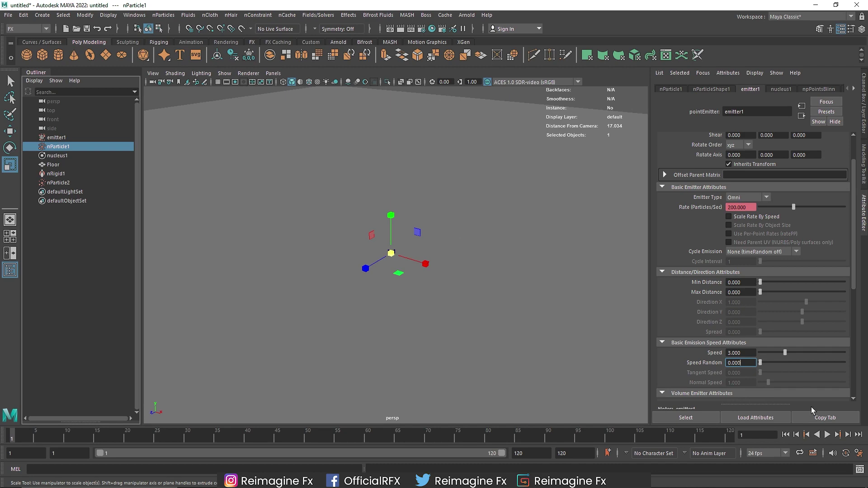
left_click(827, 435)
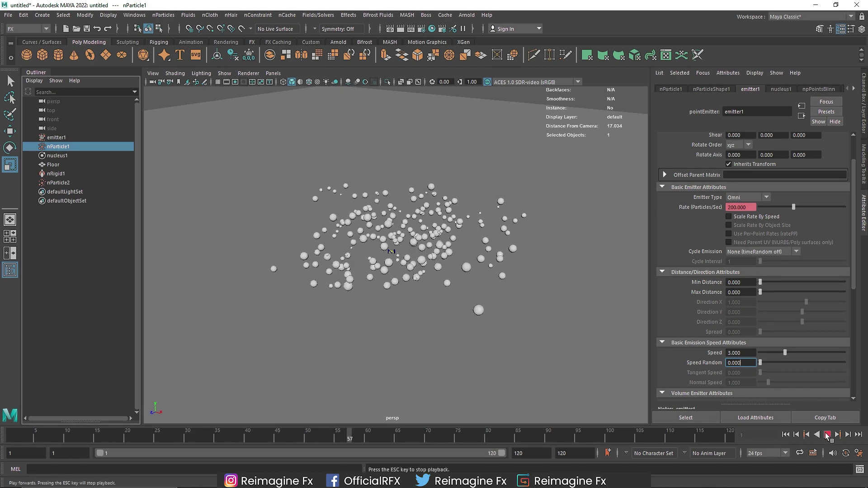
left_click(827, 434)
scroll(432, 286, "down", 5)
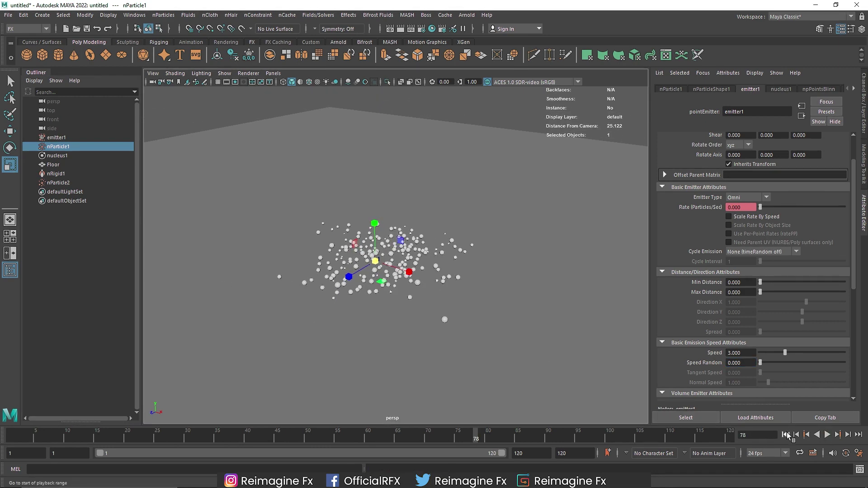
Step: Replay the simulation from the first frame and stop it at frame 34
left_click(787, 435)
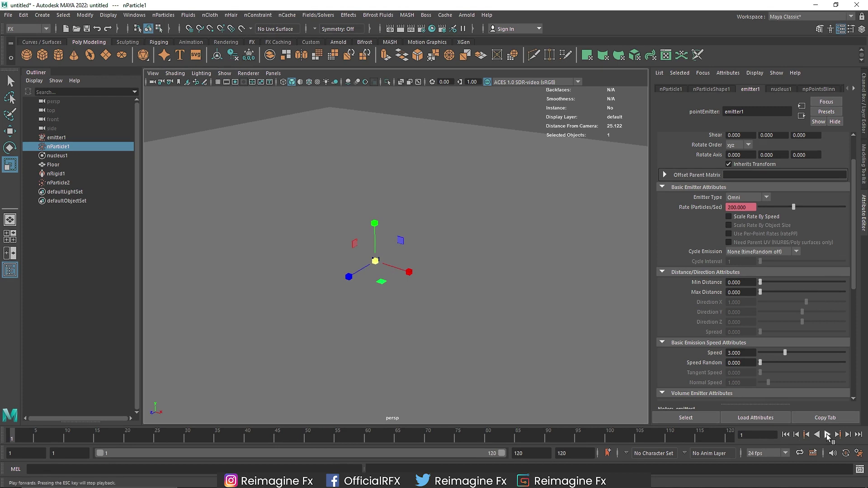
left_click(827, 435)
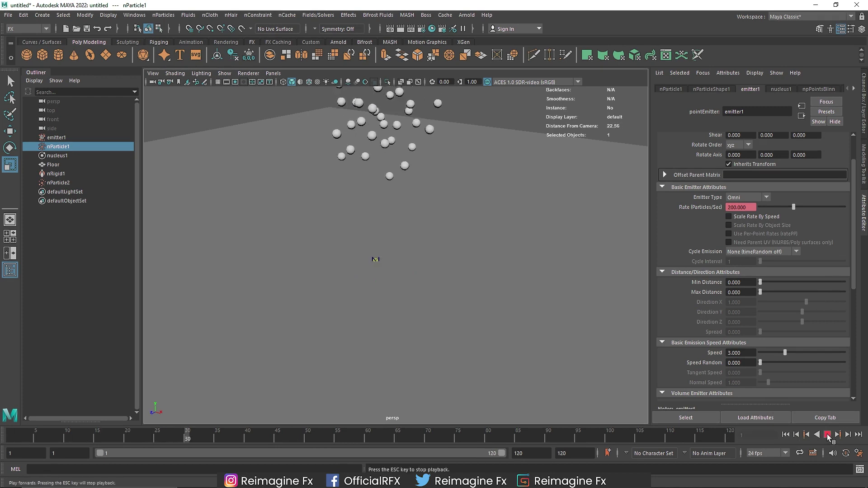
key("Escape")
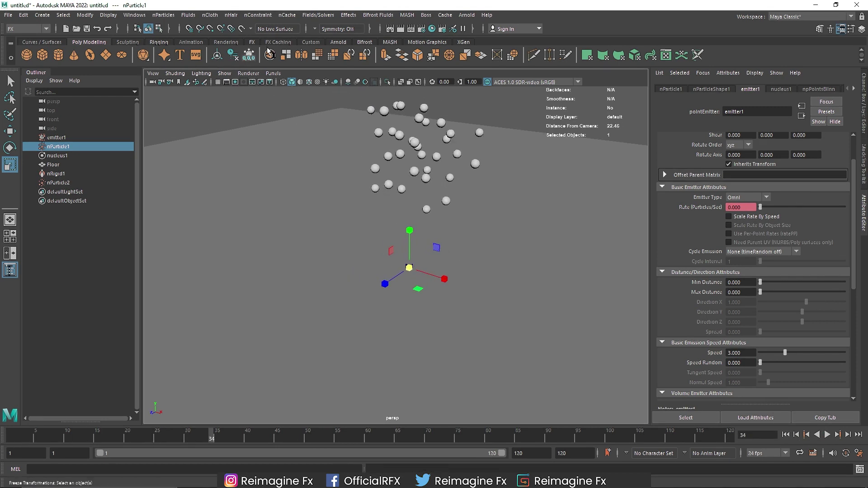
Step: Add an Arnold skydome light to the scene
left_click(337, 42)
left_click(73, 58)
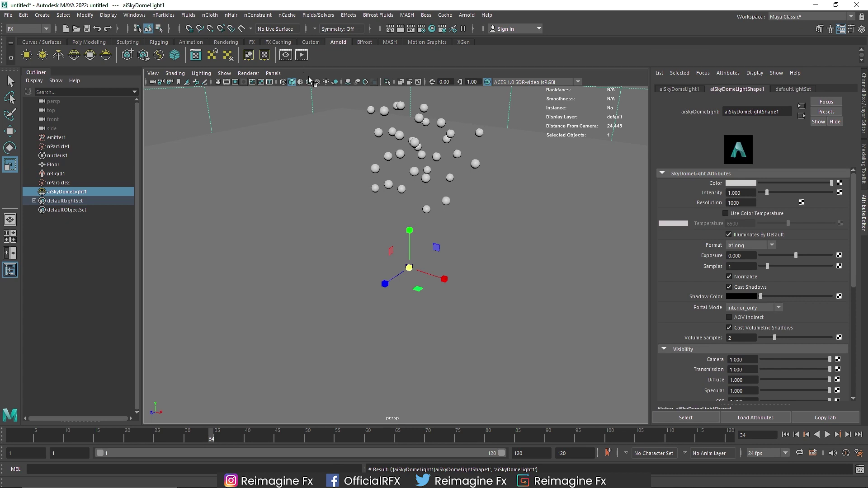
left_click(273, 73)
mouse_move(332, 86)
left_click(375, 82)
scroll(393, 226, "down", 2)
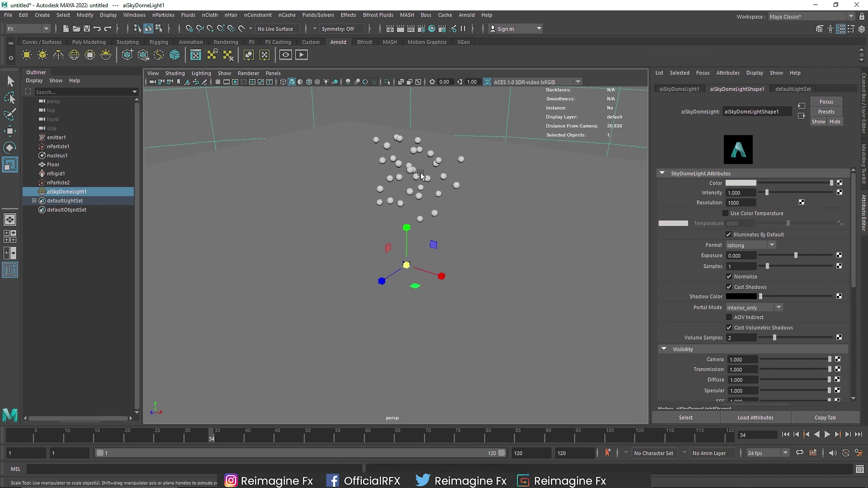
left_click(273, 73)
left_click(376, 82)
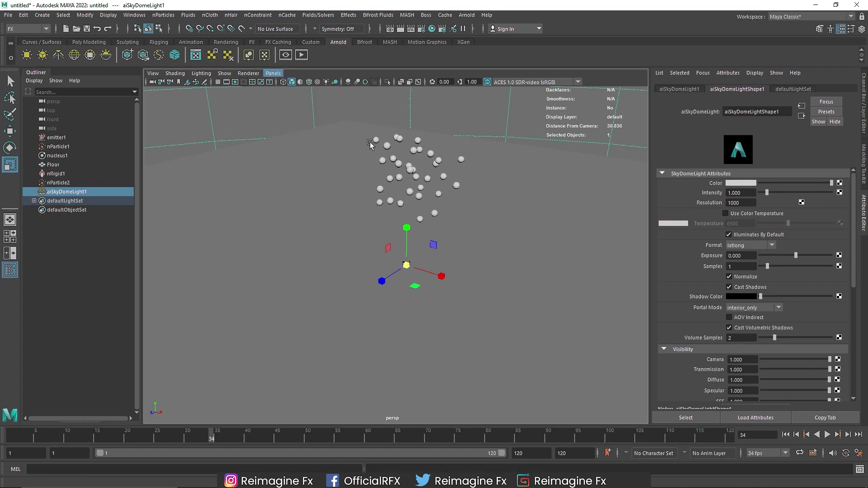
Step: Create a new camera and look through it in the viewport
left_click(42, 15)
mouse_move(95, 76)
left_click(181, 74)
left_click(273, 73)
mouse_move(329, 86)
left_click(375, 89)
Step: Set the new camera's focal length to 80 and frame the falling particles with it
left_click_drag(376, 104, 407, 174, "alt")
double_click(751, 202)
type("80")
key("Return")
left_click_drag(470, 199, 450, 240, "alt")
Step: Render the camera view in the Arnold RenderView, widen the render area and stop rendering
left_click(302, 55)
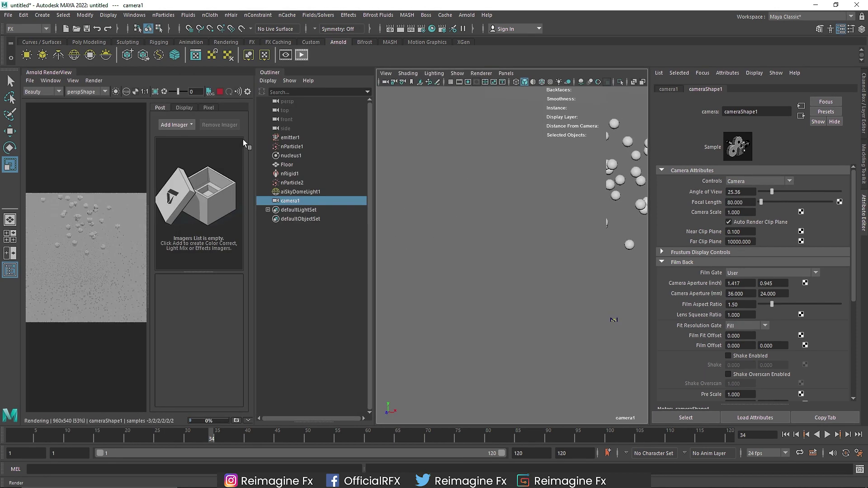
left_click_drag(148, 114, 337, 125)
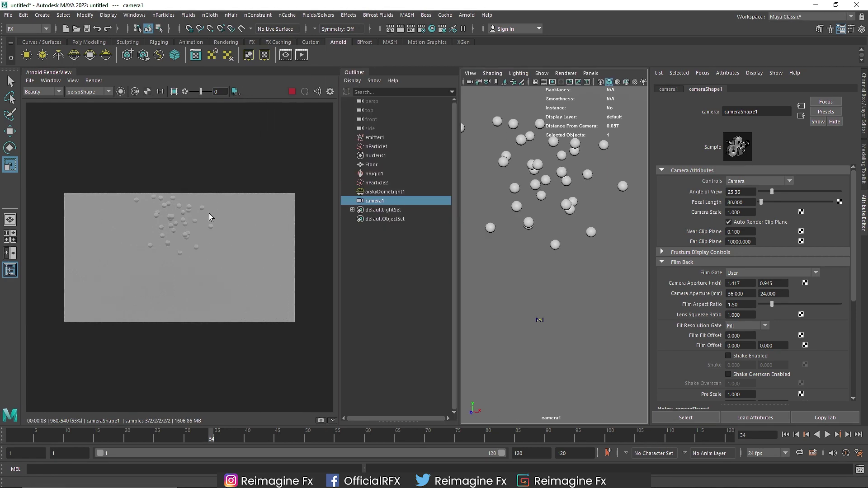
left_click(290, 94)
Step: Assign a new aiStandardSurface material to the Floor and name it Floor1
left_click(372, 164)
right_click_drag(511, 229, 511, 435)
left_click(425, 178)
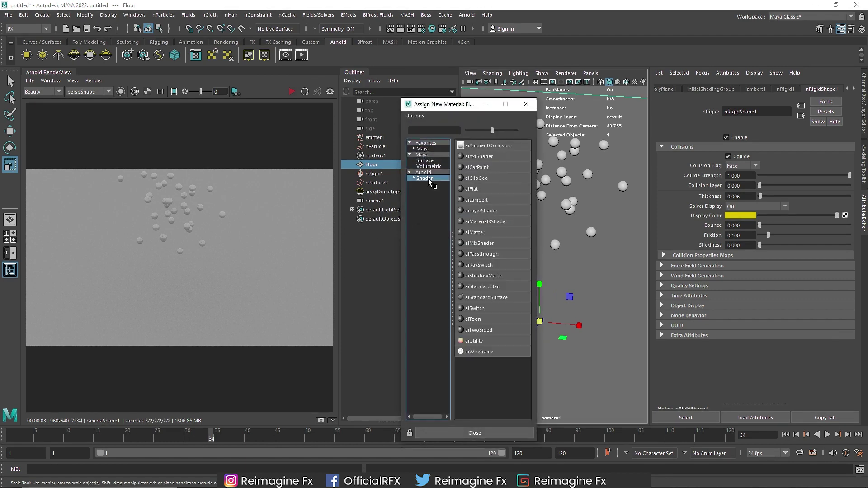
left_click(498, 275)
double_click(760, 111)
type("Floor1")
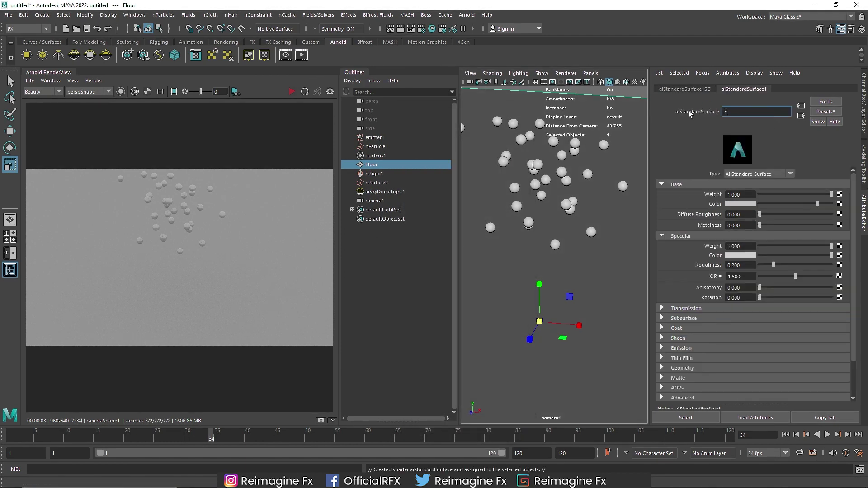
key("Return")
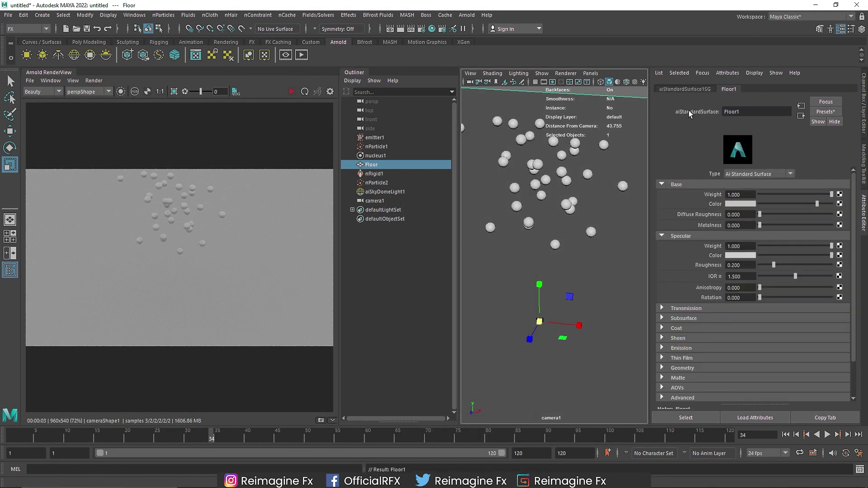
Step: Make the Floor1 material black with metalness 0.2 and specular roughness 0.4, and render it again
left_click(762, 204)
left_click(740, 225)
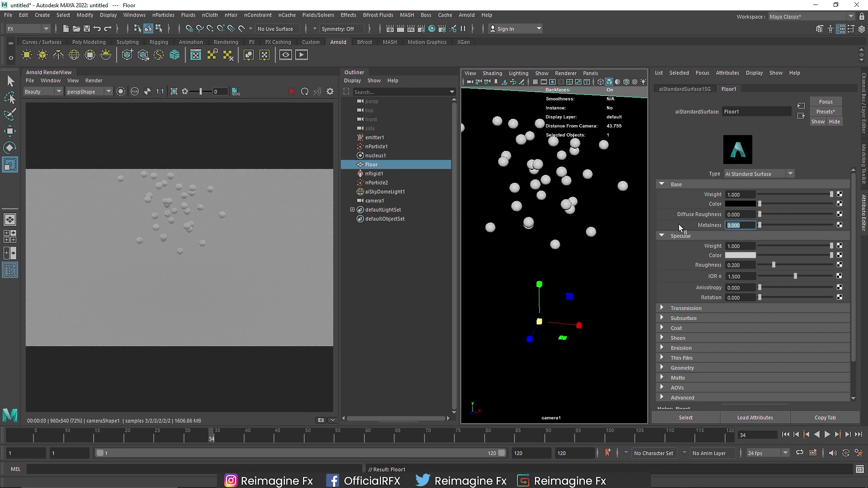
type(".2")
key("Return")
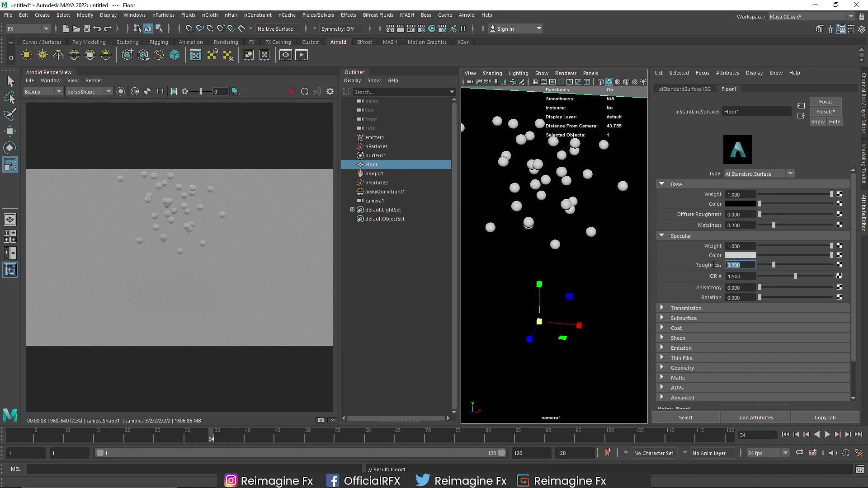
type(".4")
key("Return")
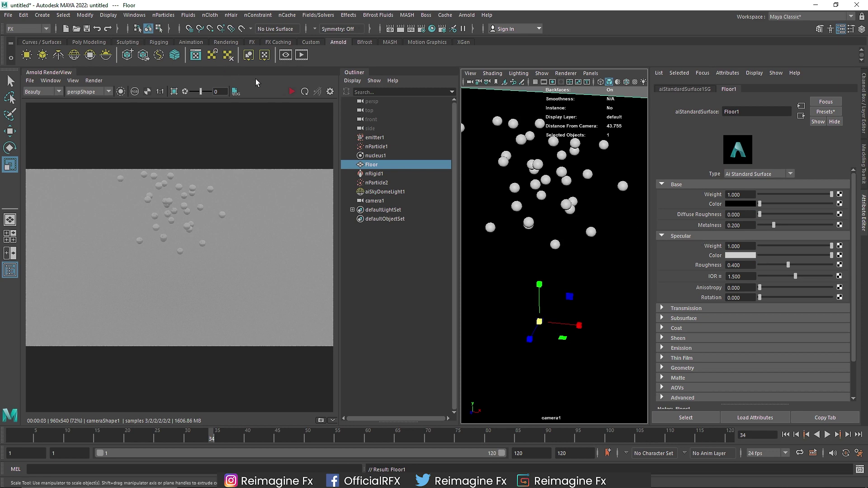
left_click(292, 92)
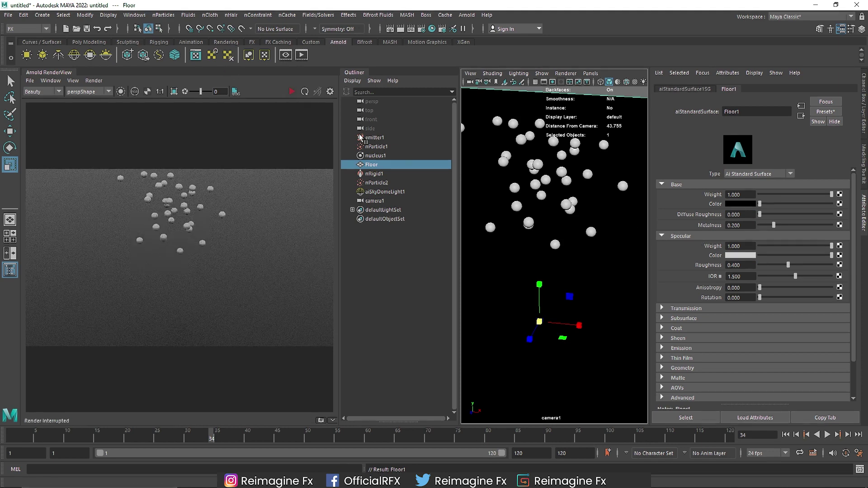
Step: Assign a new aiStandardSurface material to nParticle1 and name it Black
left_click(394, 146)
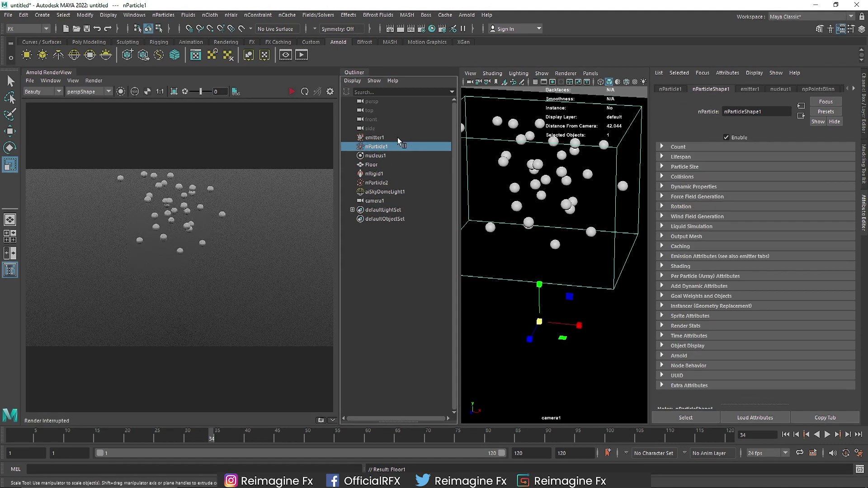
right_click_drag(489, 116, 493, 347)
left_click(425, 178)
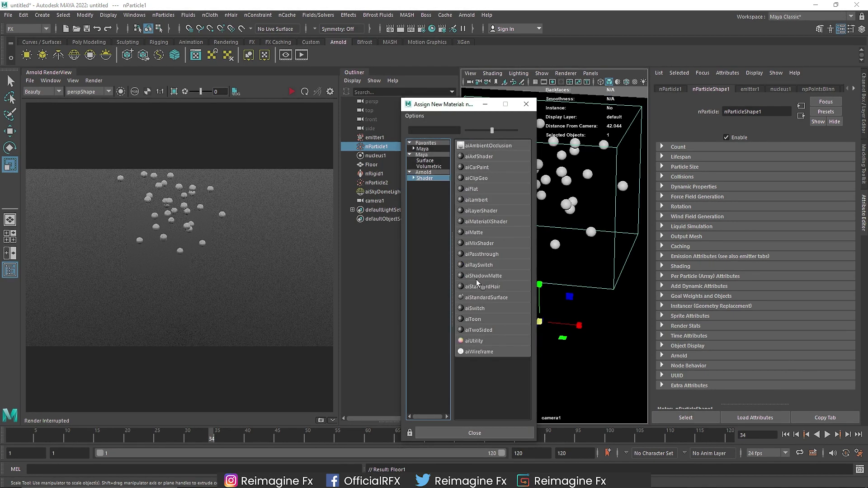
left_click(487, 297)
double_click(786, 108)
type("Black")
key("Return")
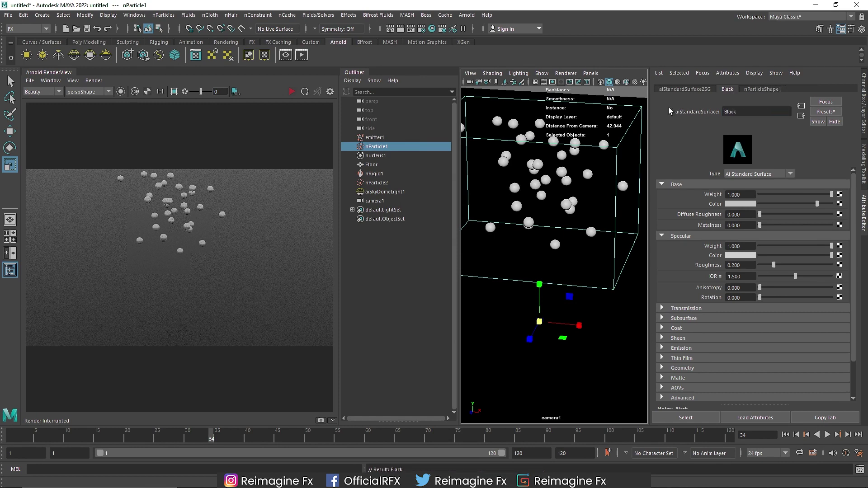
Step: Give the Black material a near-black base color, metalness 0.8 and specular roughness 0.4, and render it
left_click(741, 225)
type(".8")
key("Return")
type(".4")
key("Return")
left_click(292, 92)
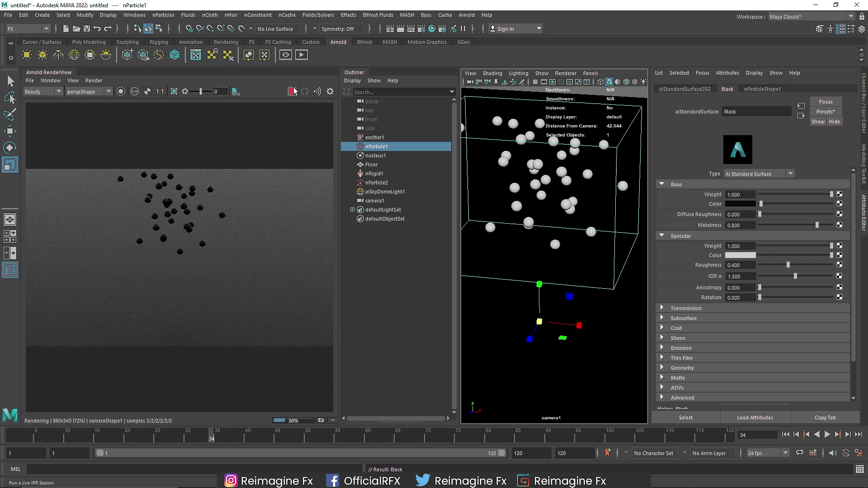
Step: Play the simulation on to frame 47, stop the render and inspect the split spheres up close
scroll(581, 242, "up", 3)
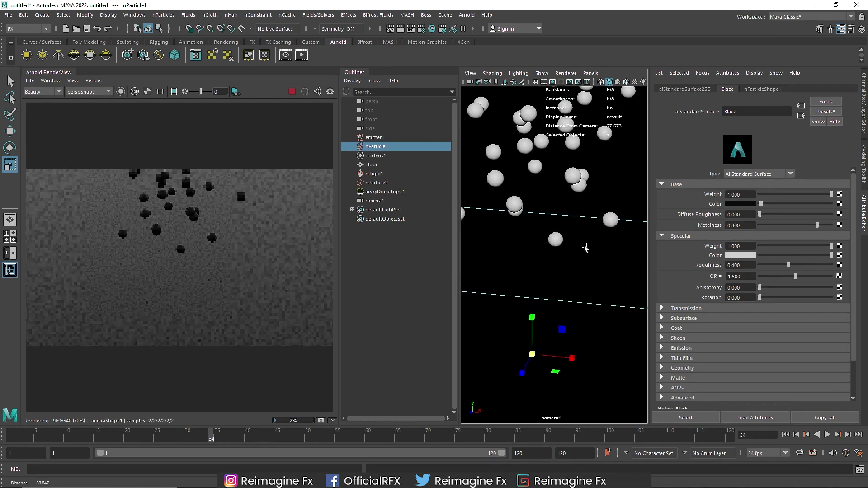
scroll(565, 334, "down", 3)
left_click(827, 434)
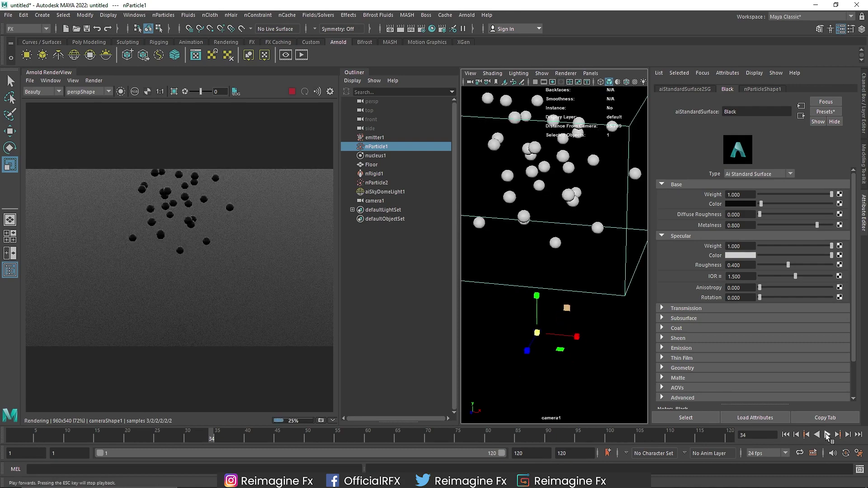
left_click(827, 434)
left_click(292, 91)
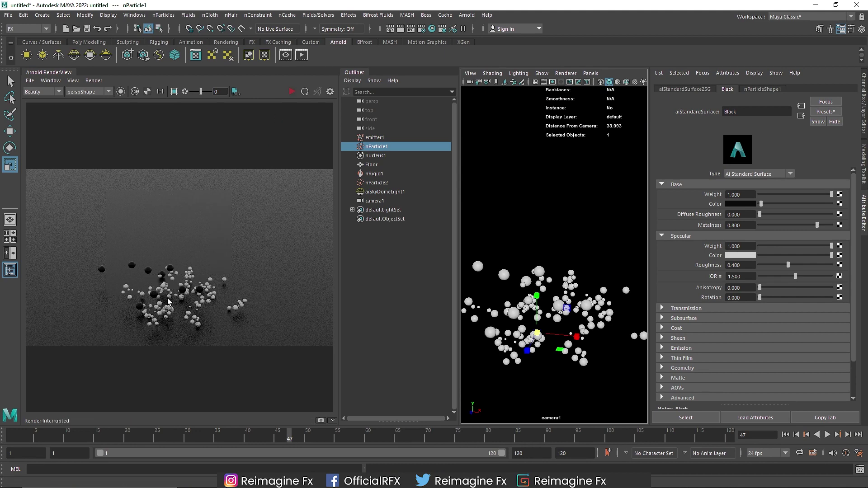
scroll(197, 272, "up", 5)
middle_click_drag(197, 270, 198, 256)
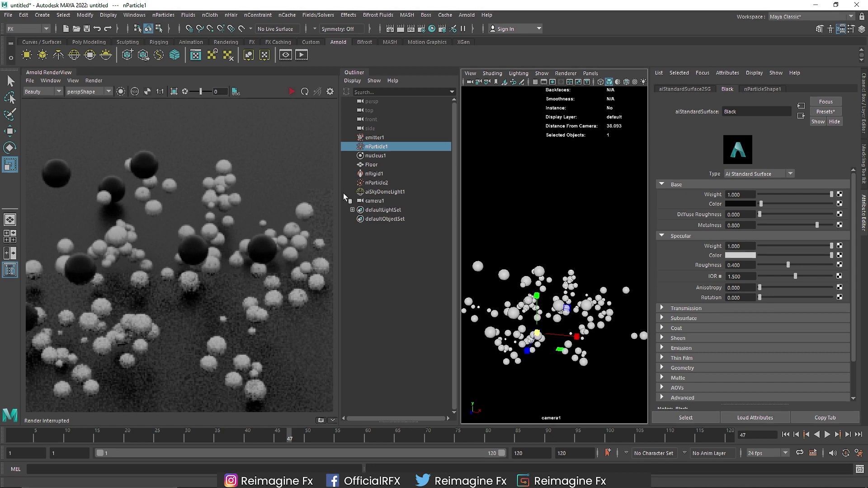
Step: Assign a new aiStandardSurface material to nParticle2 and name it Rand_Particles
left_click(376, 182)
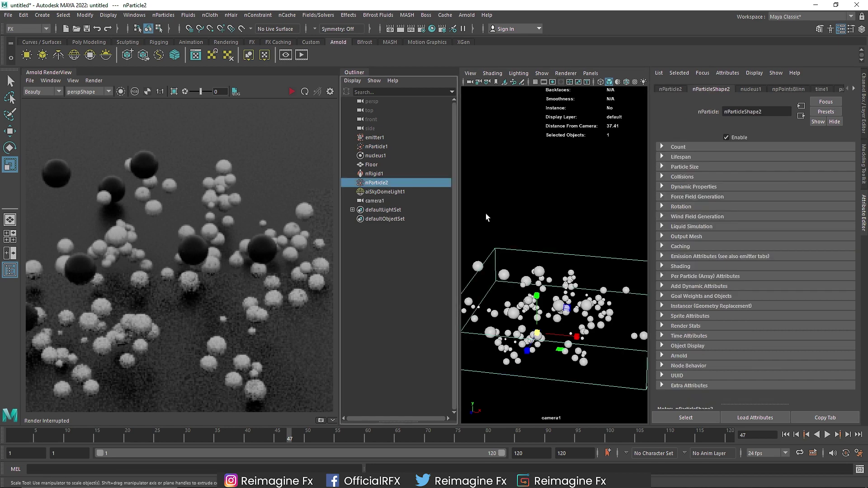
right_click_drag(519, 201, 521, 433)
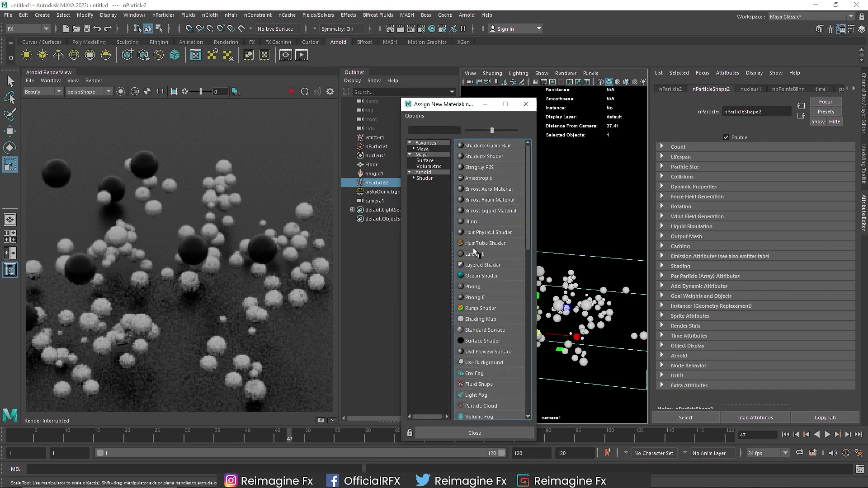
left_click(425, 179)
left_click(493, 297)
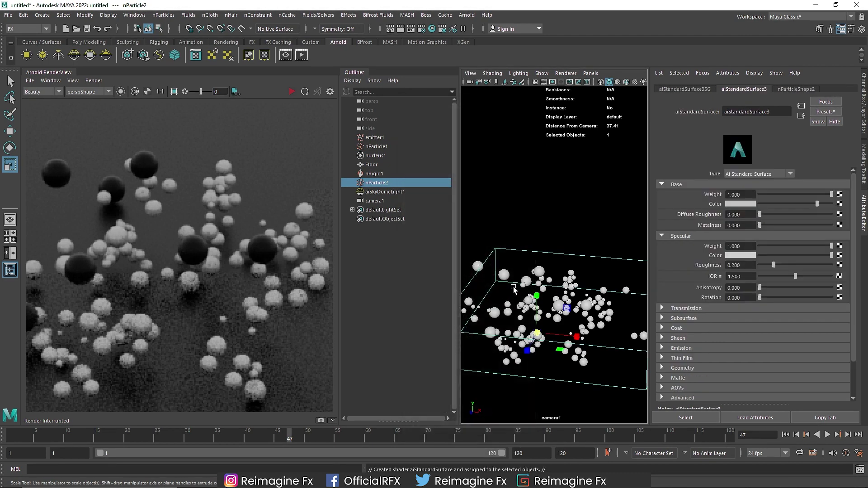
type("Ra")
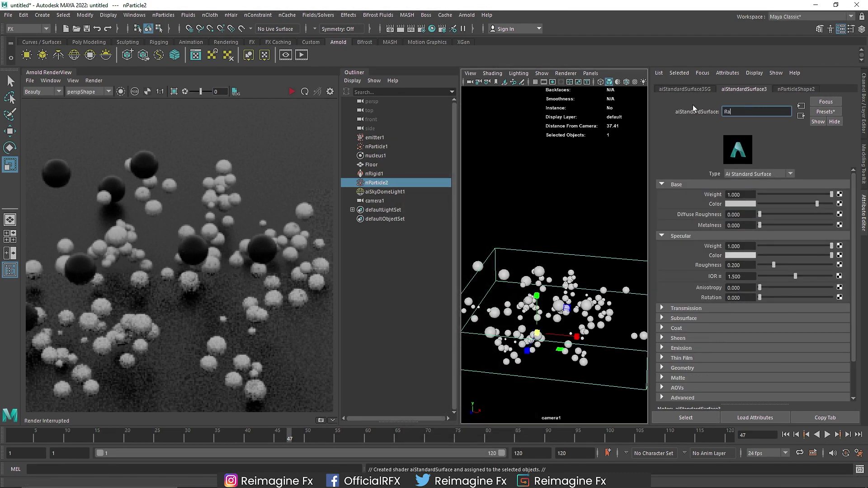
type("nd_Particles")
key("Return")
Step: Close the Arnold RenderView and graph the Rand_Particles material's network in the Hypershade
right_click(57, 74)
left_click(99, 109)
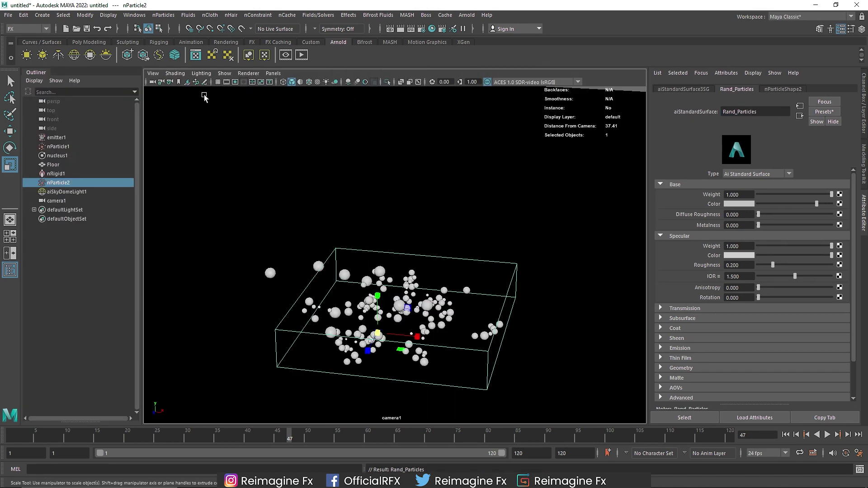
left_click(432, 28)
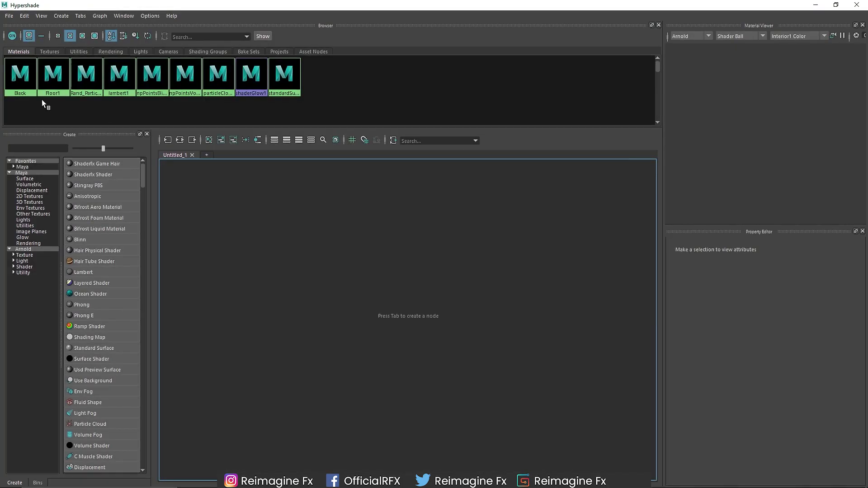
right_click_drag(80, 86, 112, 132)
left_click_drag(584, 210, 249, 237)
middle_click_drag(487, 281, 533, 286, "alt")
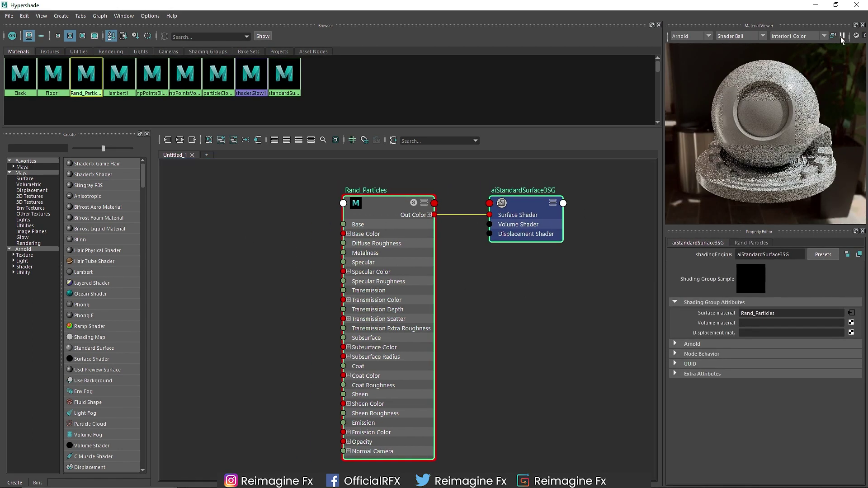
middle_click_drag(279, 289, 318, 287, "alt")
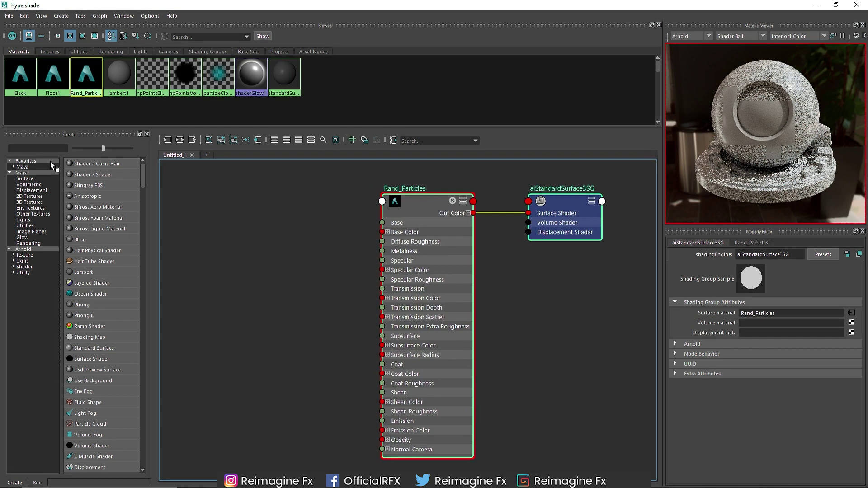
Step: Create an aiColorJitter node and connect its Out Color to the Base Color of Rand_Particles
left_click(49, 150)
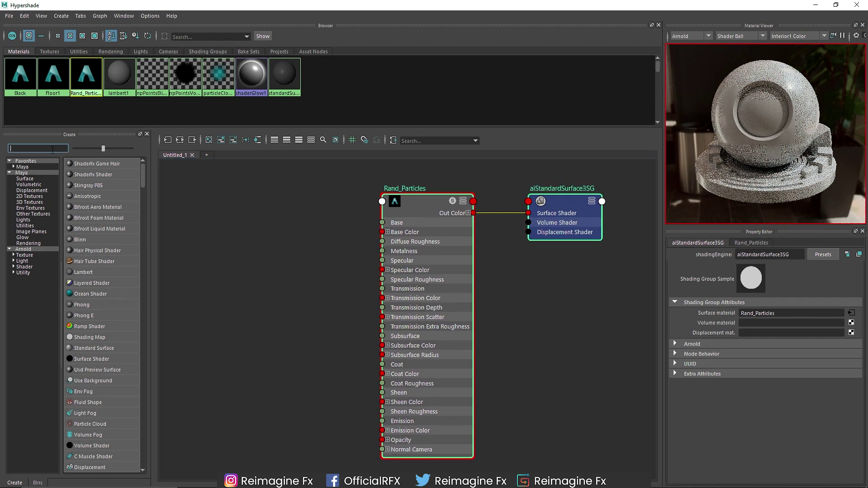
type("color")
left_click(93, 315)
left_click_drag(356, 294, 477, 216)
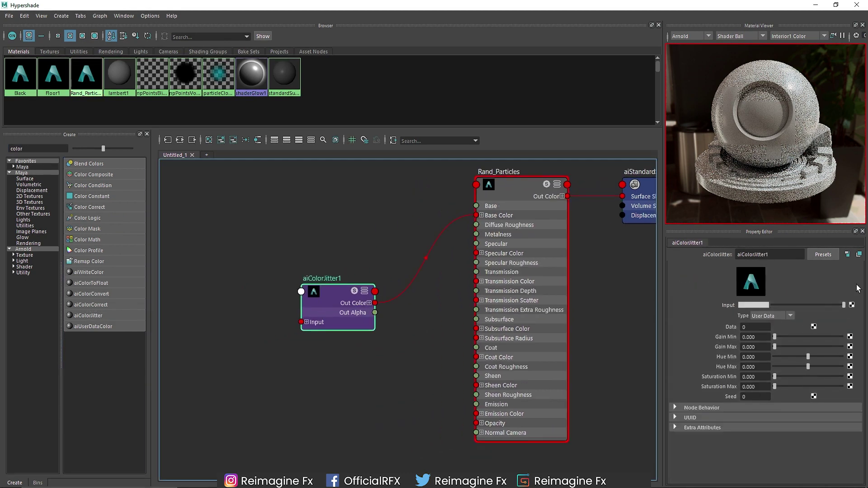
Step: Set the aiColorJitter node's input color to cyan
left_click(759, 305)
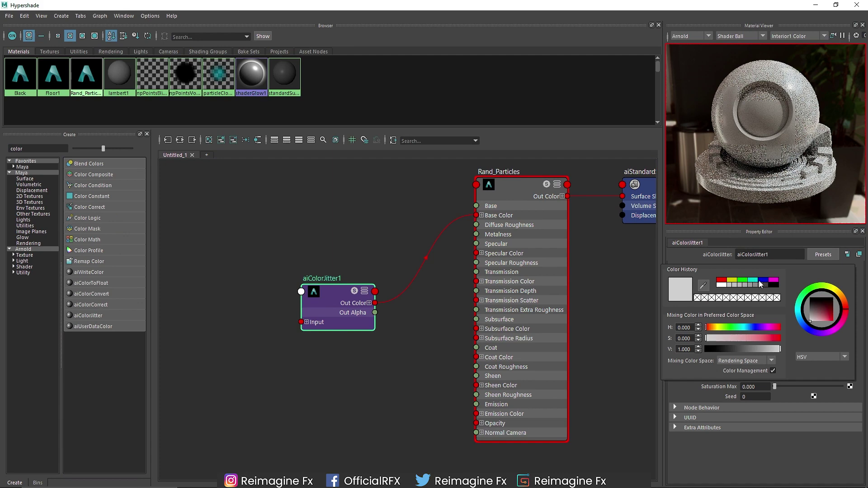
left_click(756, 280)
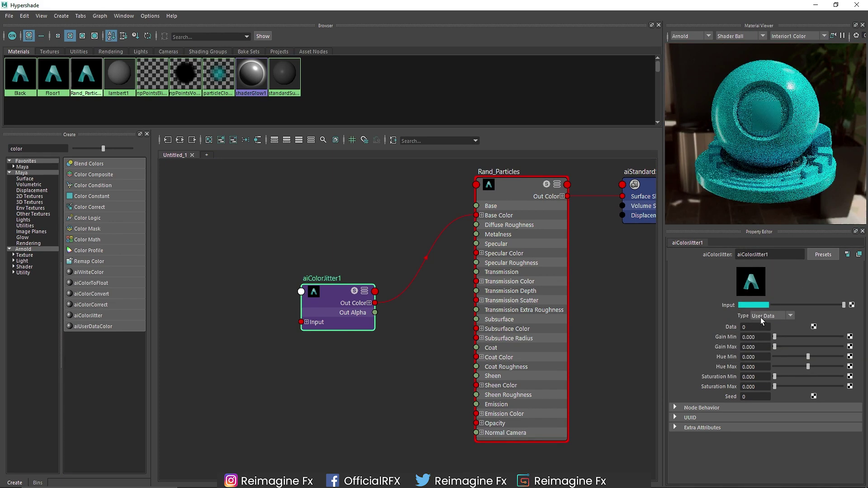
Step: Set the aiColorJitter node's type to Face, with Hue Min at -0.510 and Hue Max at -0.197
left_click(769, 353)
left_click_drag(808, 357, 790, 354)
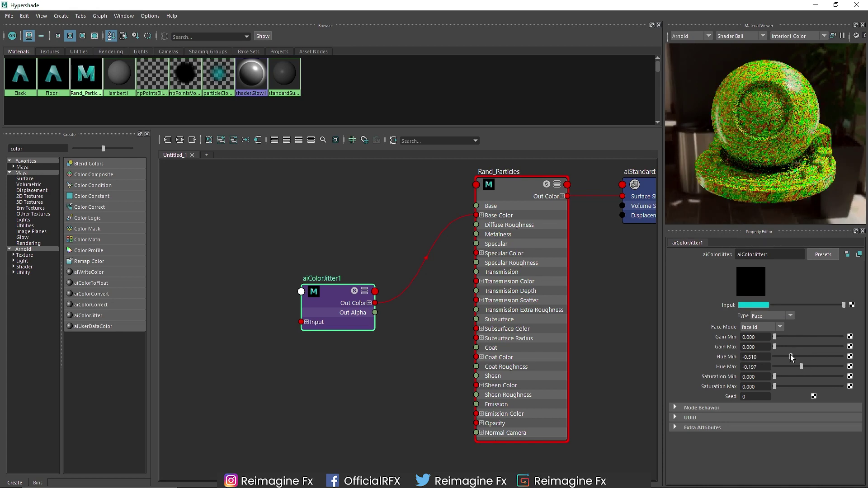
left_click(331, 293)
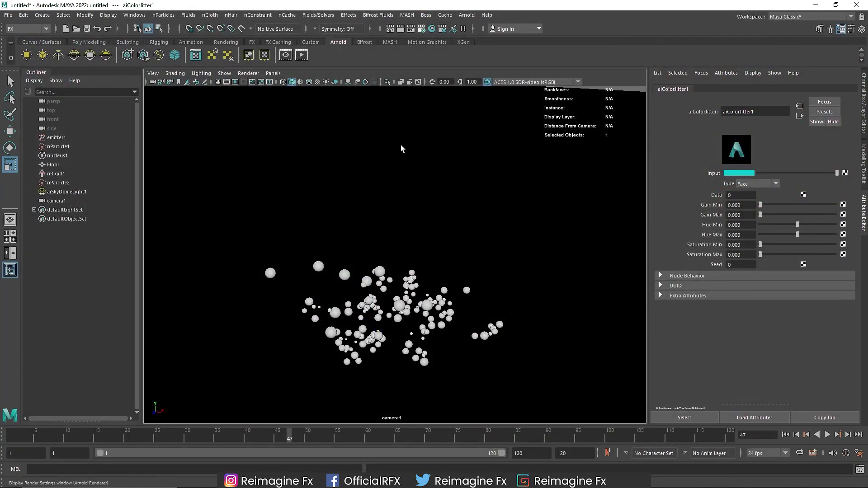
Step: In the render settings, set the Arnold render device to GPU and the Camera (AA) samples to 8
left_click(361, 171)
left_click(353, 192)
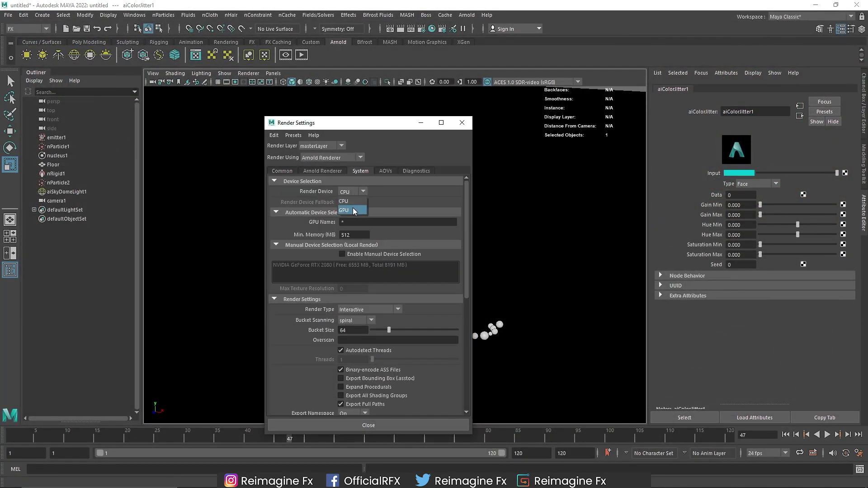
left_click(353, 210)
left_click(324, 171)
left_click_drag(428, 220, 434, 223)
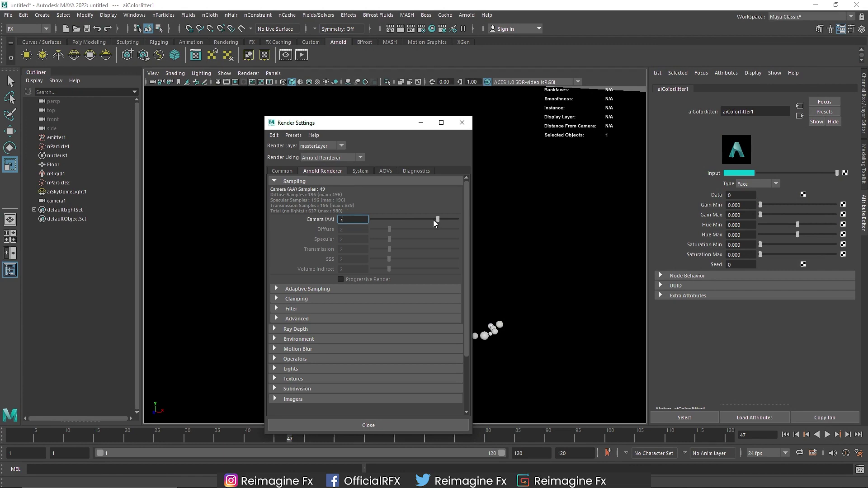
left_click(461, 122)
Step: Render the scene in the Arnold RenderView, inspect the randomly colored particles, and stop the IPR session
left_click(302, 55)
scroll(256, 292, "down", 2)
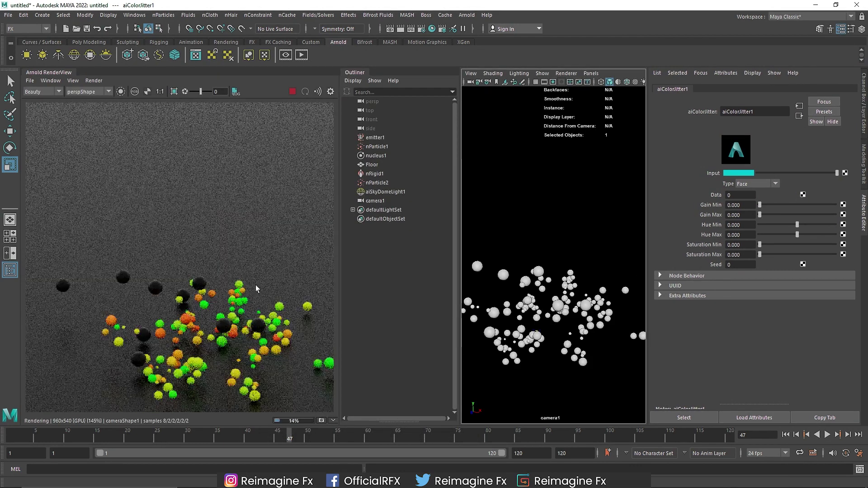
middle_click_drag(254, 292, 259, 262)
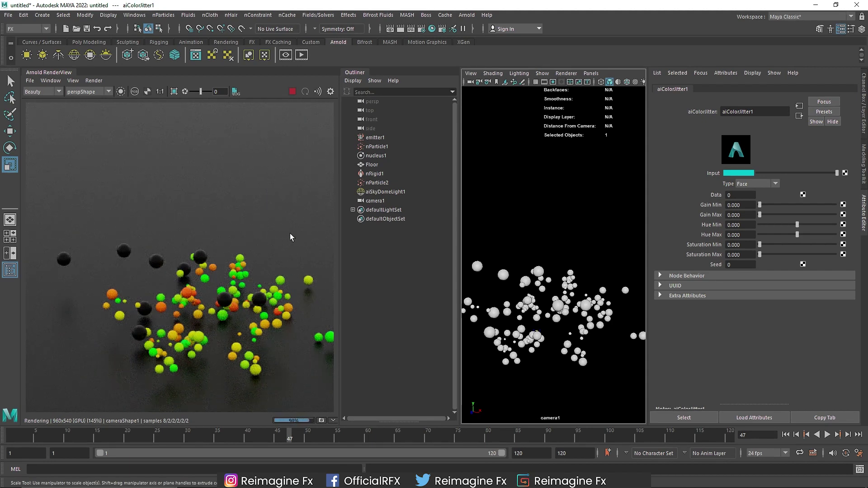
left_click(293, 92)
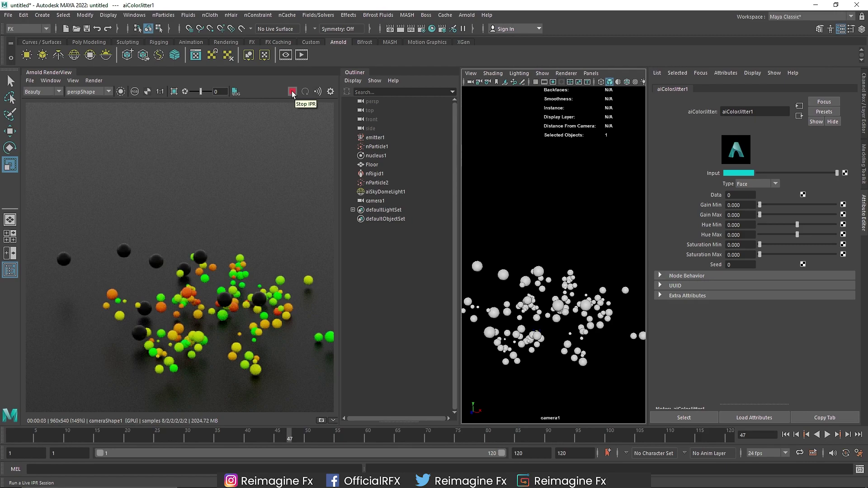
Step: Connect the aiColorJitter Out Color to the Emission Color of Rand_Particles and set its emission weight to 1.000 with IPR rendering
left_click(431, 30)
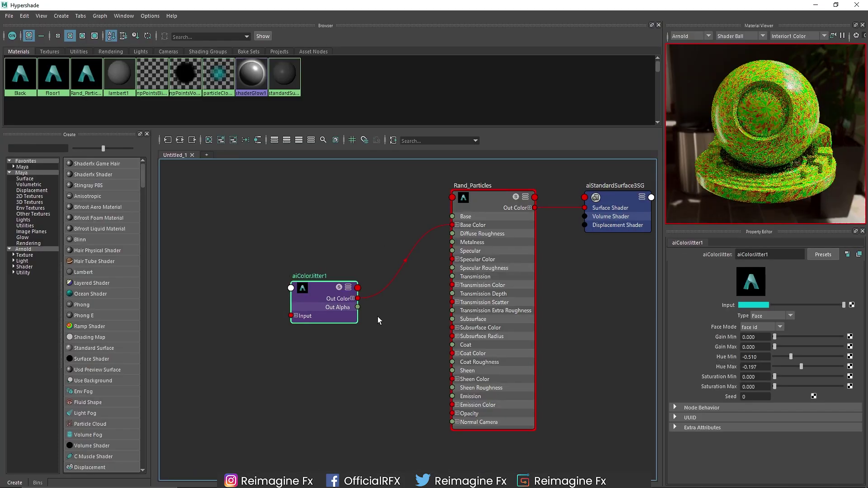
left_click_drag(357, 299, 452, 405)
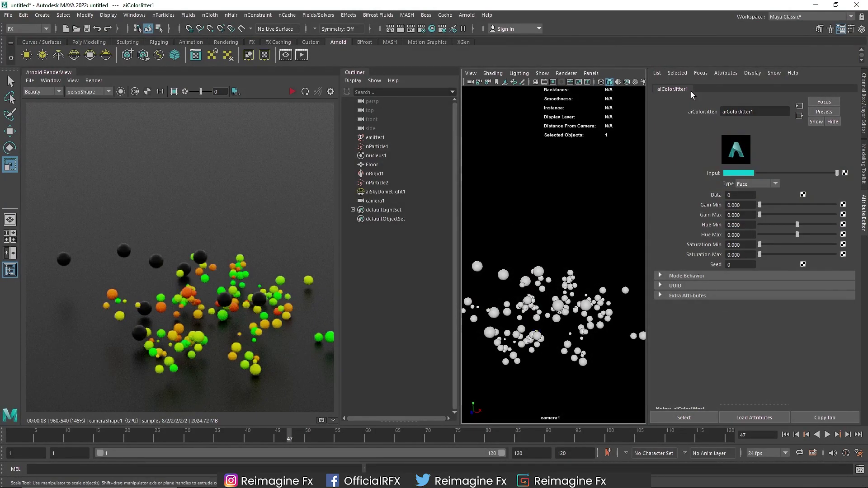
left_click(800, 116)
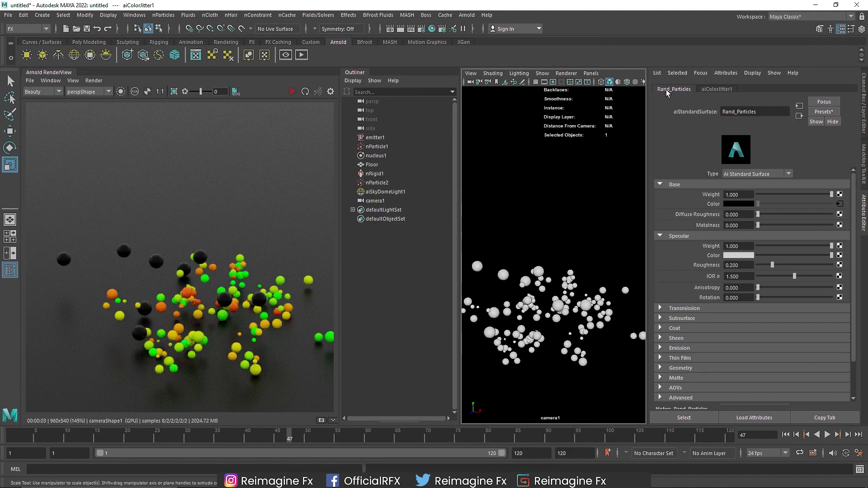
left_click(306, 91)
scroll(682, 357, "down", 2)
left_click(679, 307)
left_click_drag(766, 318, 860, 321)
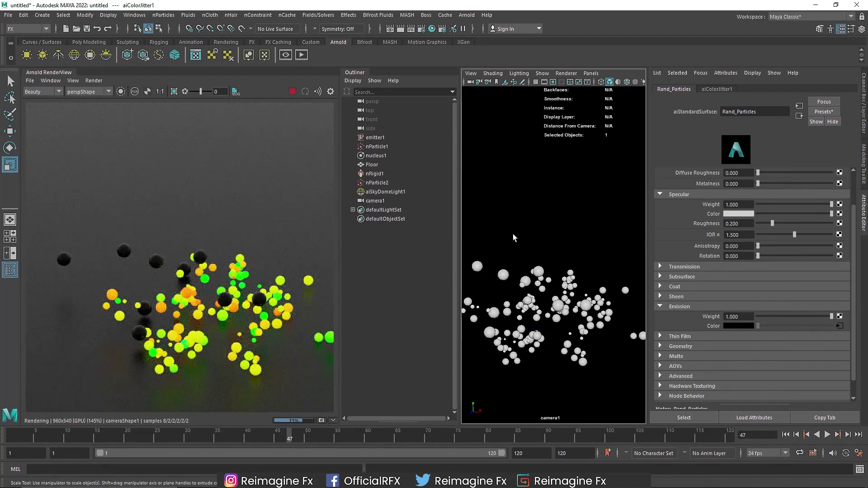
Step: Delete the aiSkyDomeLight1 from the scene
left_click_drag(523, 224, 529, 216, "alt")
left_click(572, 113)
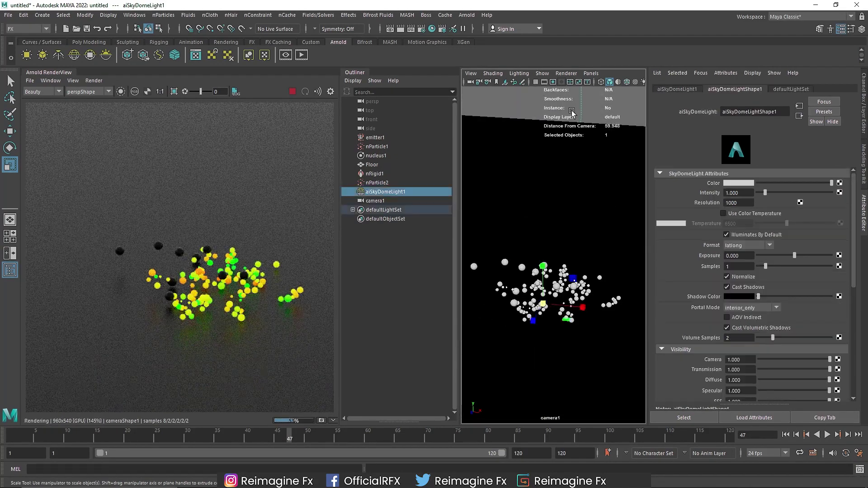
key("Delete")
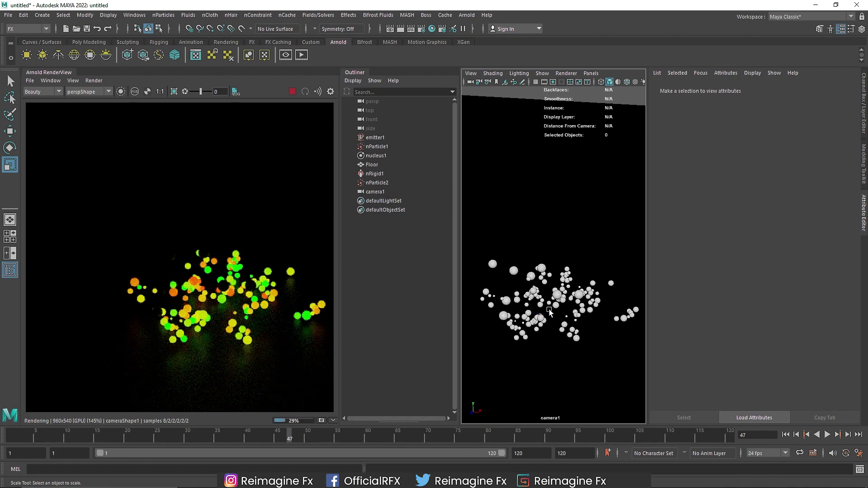
Step: Set the emission weight of nParticle1's Black material to 1.000
left_click(581, 328)
scroll(581, 328, "up", 5)
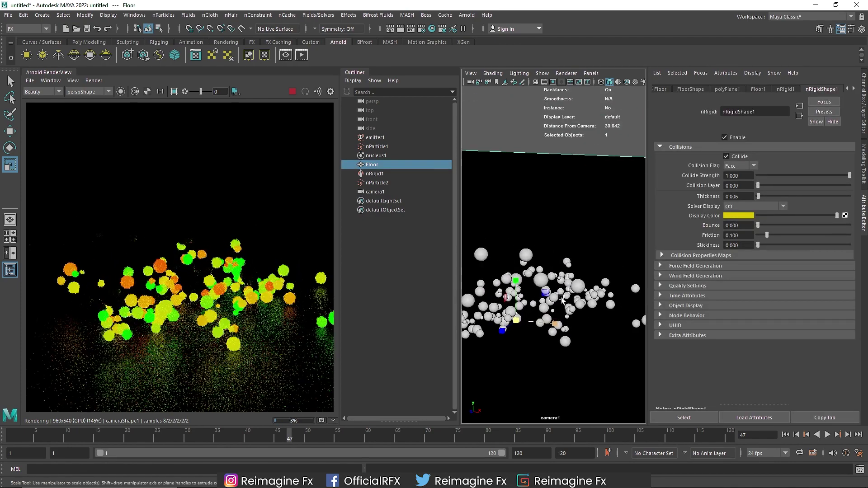
left_click(379, 146)
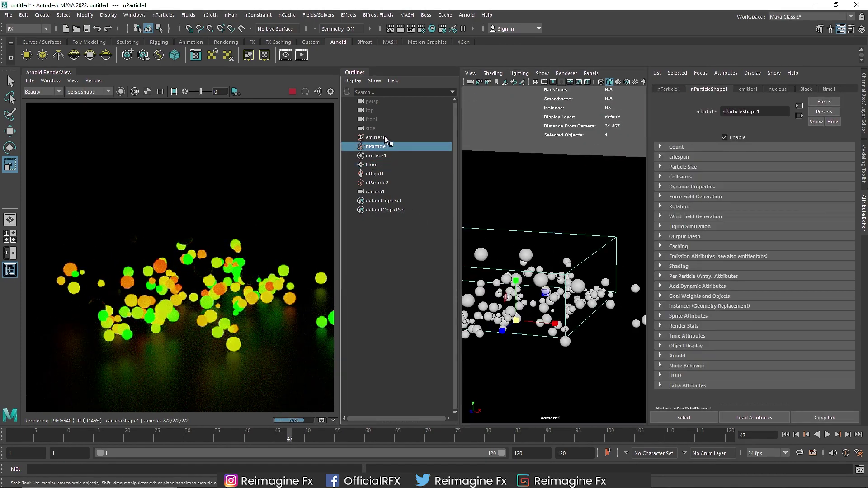
left_click(806, 90)
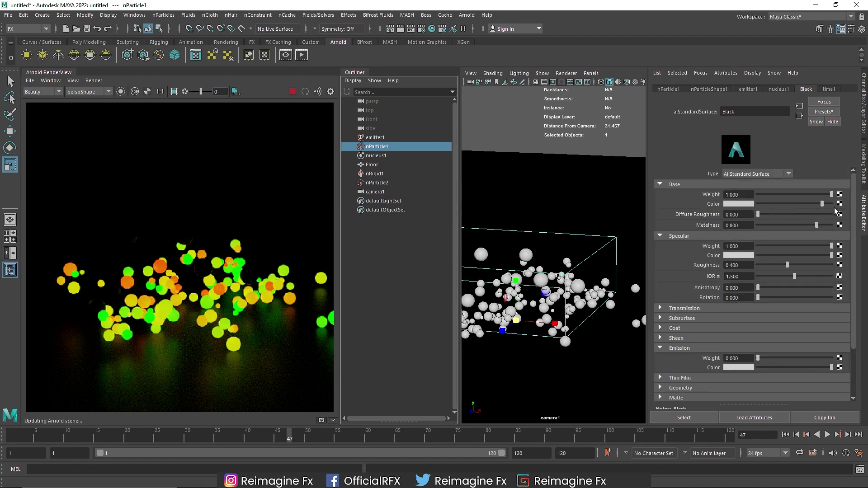
left_click_drag(771, 358, 867, 375)
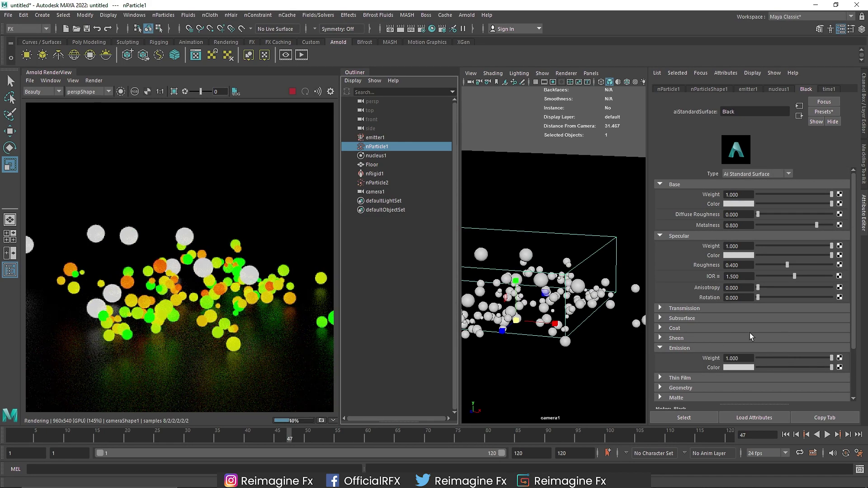
Step: Try magenta and blue as the Black material's emission color
left_click(737, 367)
left_click(745, 344)
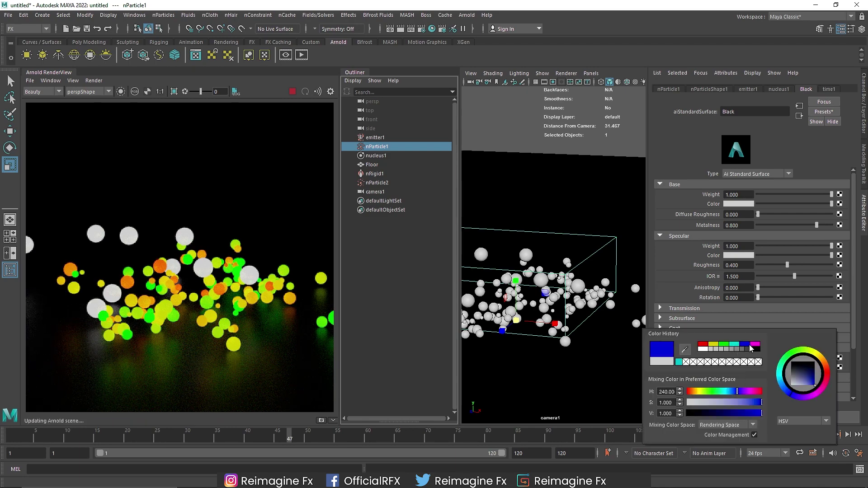
left_click(754, 345)
left_click(744, 345)
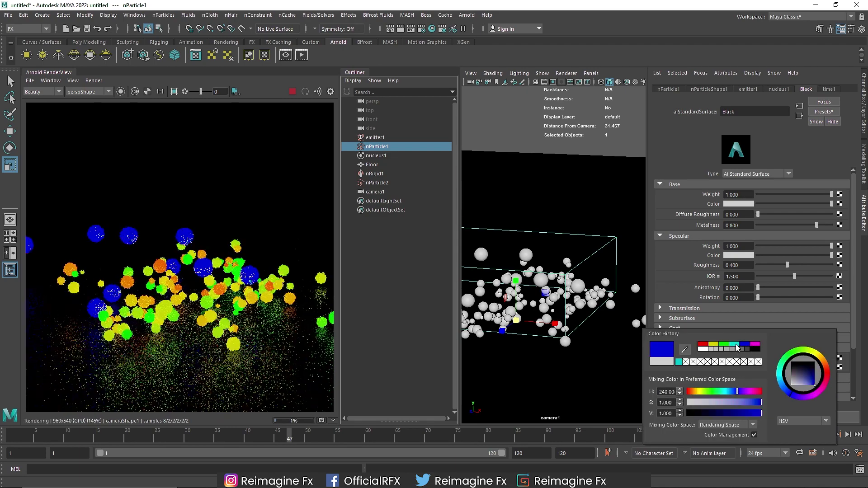
Step: Set the Black material's emission color to black, its emission weight to 0.000 and its base color to black
left_click_drag(763, 368, 757, 368)
left_click(758, 358)
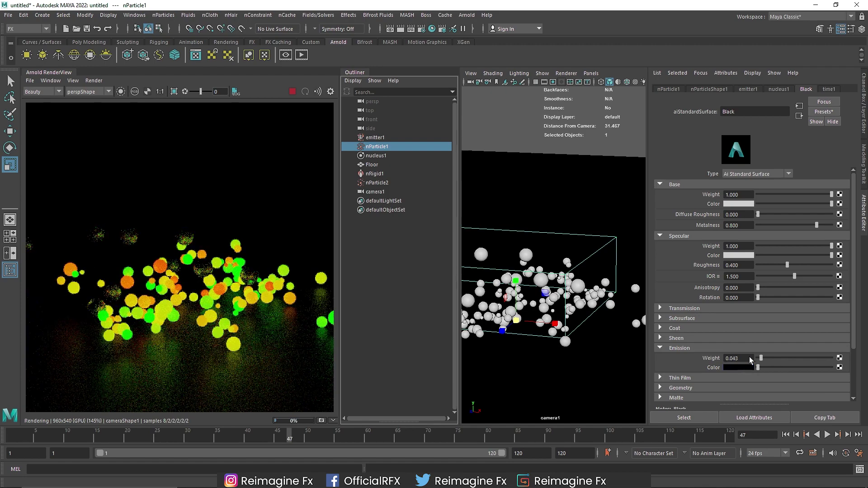
left_click(758, 204)
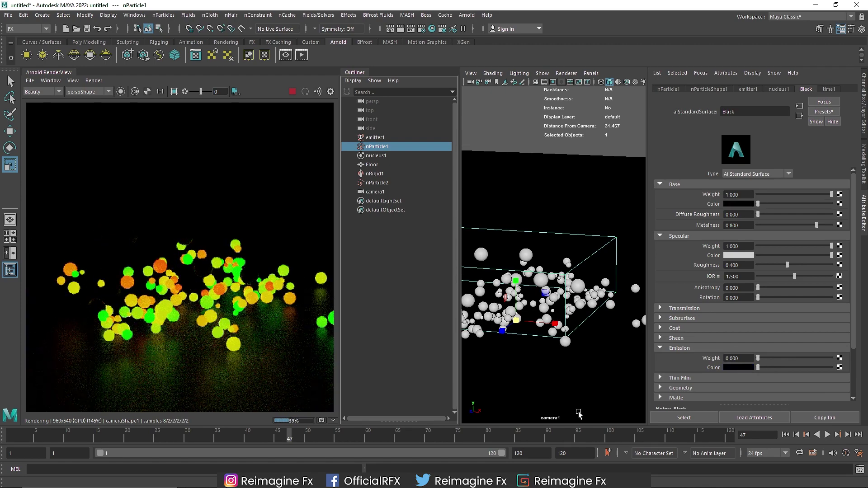
Step: Go to frame 43 and add an Arnold Physical Sky to the scene
left_click(265, 434)
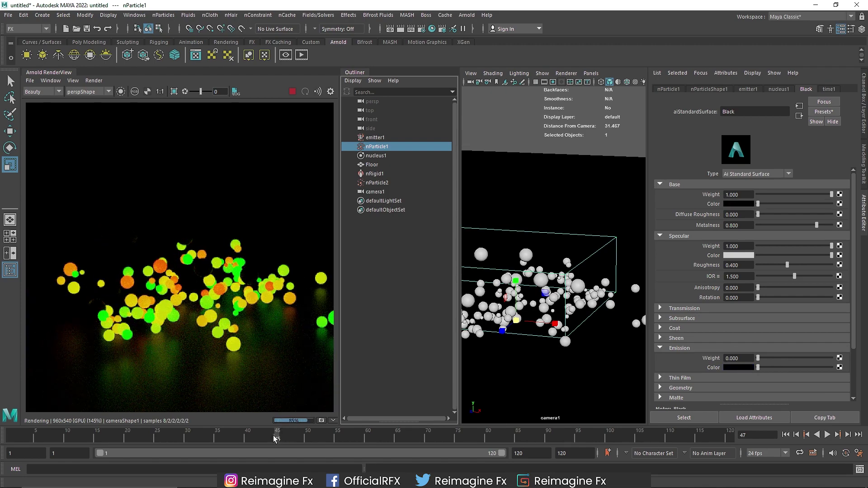
left_click(105, 54)
left_click_drag(496, 181, 560, 276, "alt")
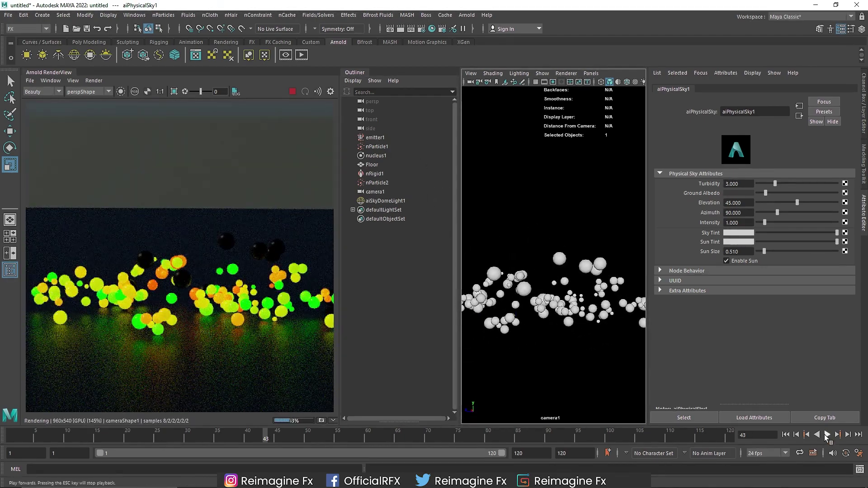
Step: Replay the particle simulation from the start, stop it at frame 83 and reframe the particles from above
left_click(827, 435)
left_click(786, 435)
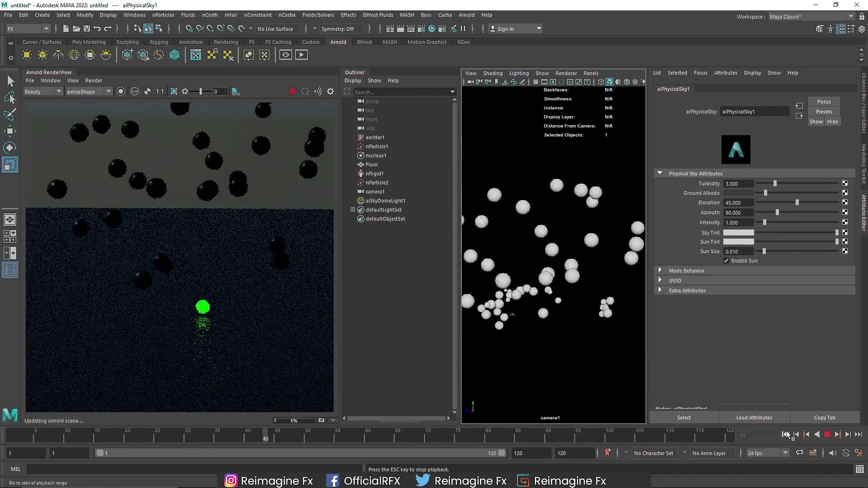
left_click(827, 435)
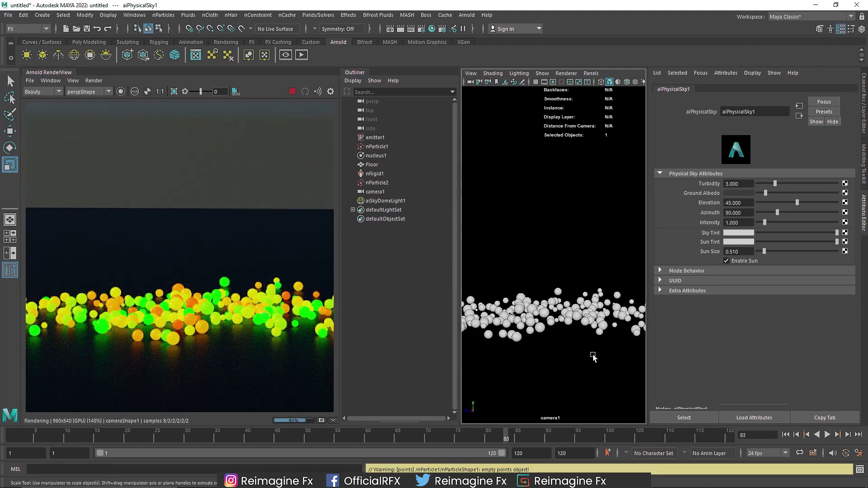
middle_click_drag(597, 359, 597, 343, "alt")
mouse_move(536, 285)
left_mouse_down("alt")
mouse_move(529, 294)
mouse_move(538, 301)
mouse_move(541, 293)
left_mouse_up("alt")
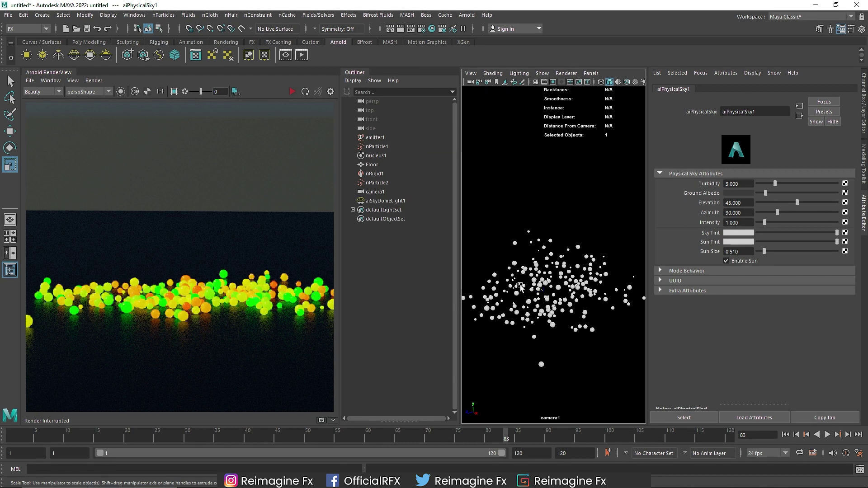
Step: Set the Rand_Particles color jitter's Hue Max to -0.733 and Hue Min to -0.248 while rendering with IPR
left_click(384, 183)
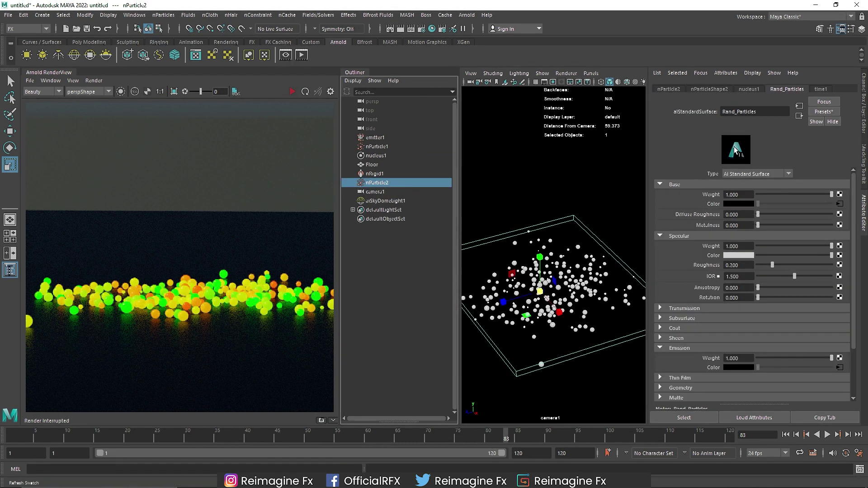
left_click(838, 204)
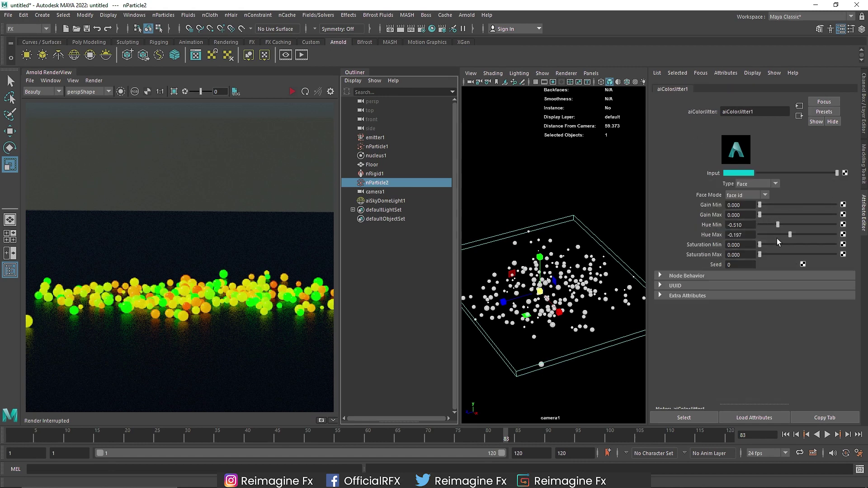
left_click(289, 91)
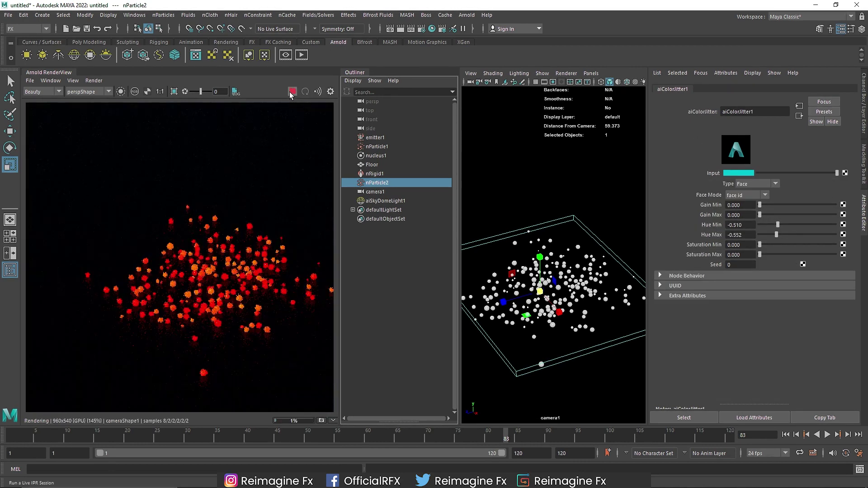
left_click_drag(777, 234, 769, 234)
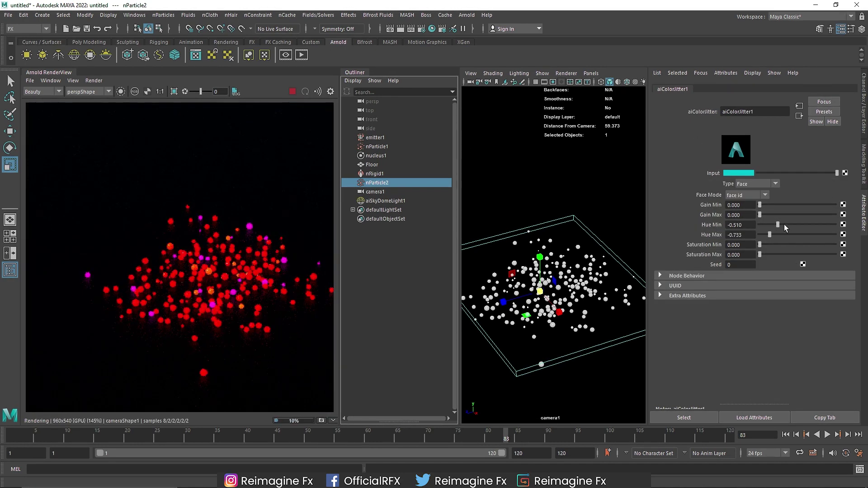
left_click(788, 224)
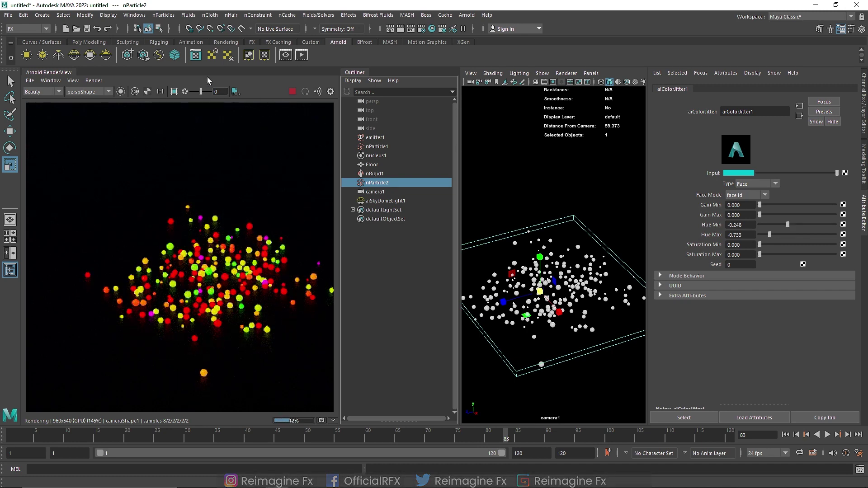